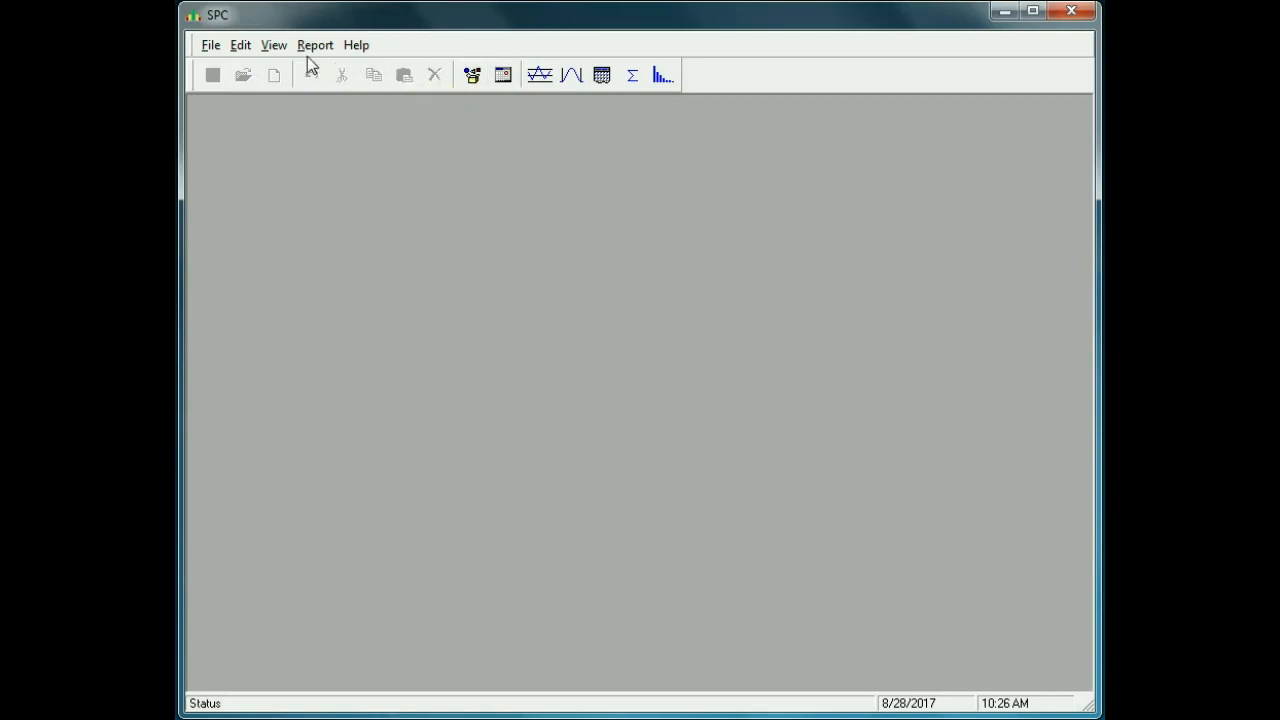
- Start a new product record and enter DAP-11 as its product ID
click(212, 48)
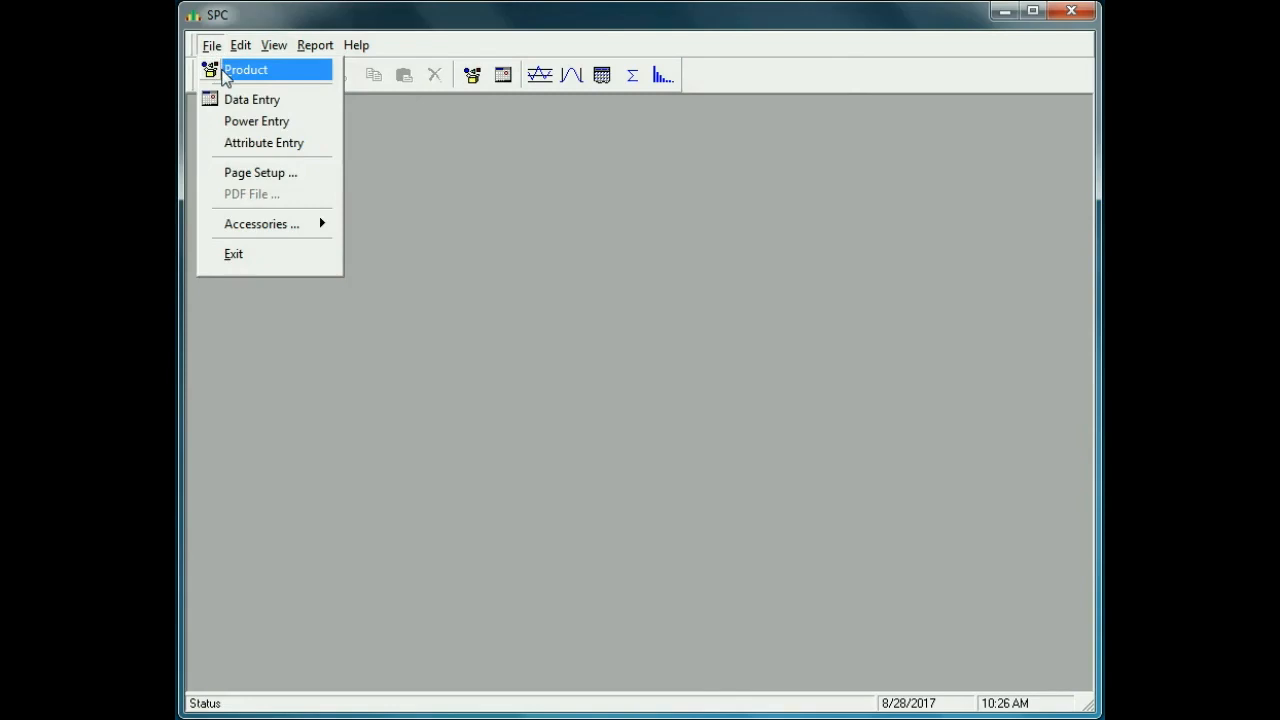
click(226, 72)
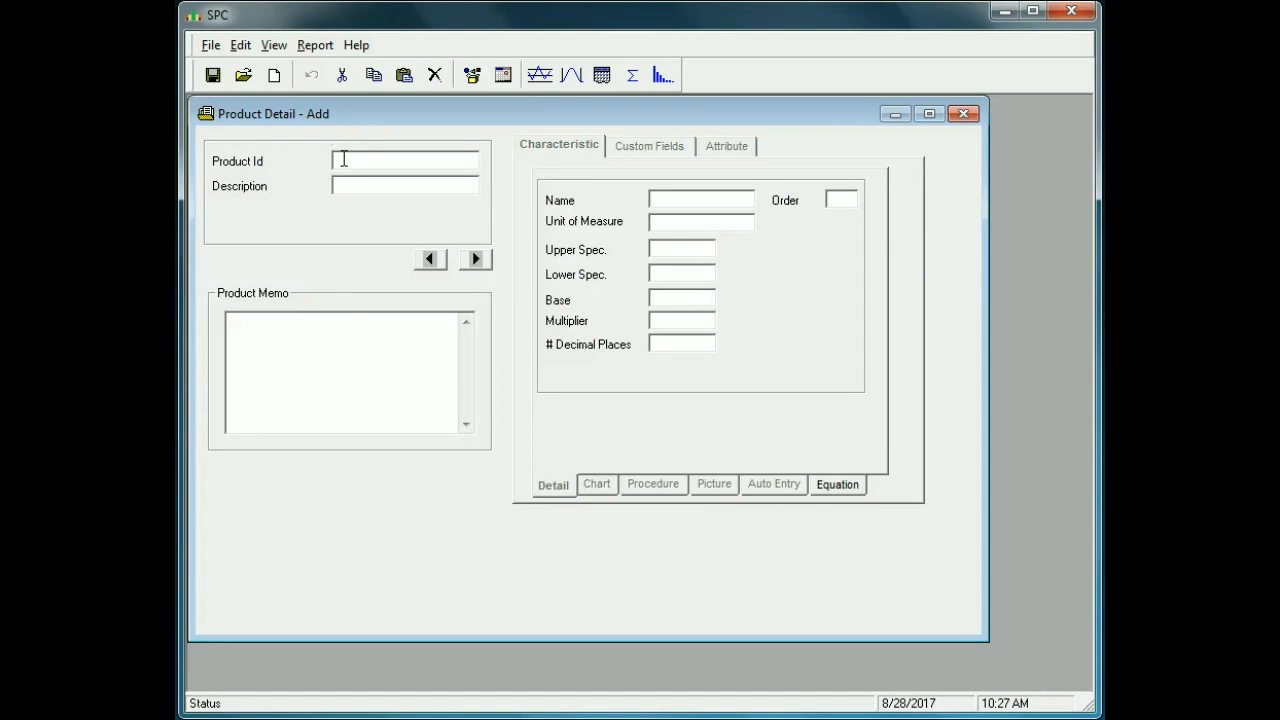
text(DAP)
text(-)
text(1)
- Enter "Rear Lamp Housing" as the product description and save the record
text(Rear)
text( L)
text(aamp)
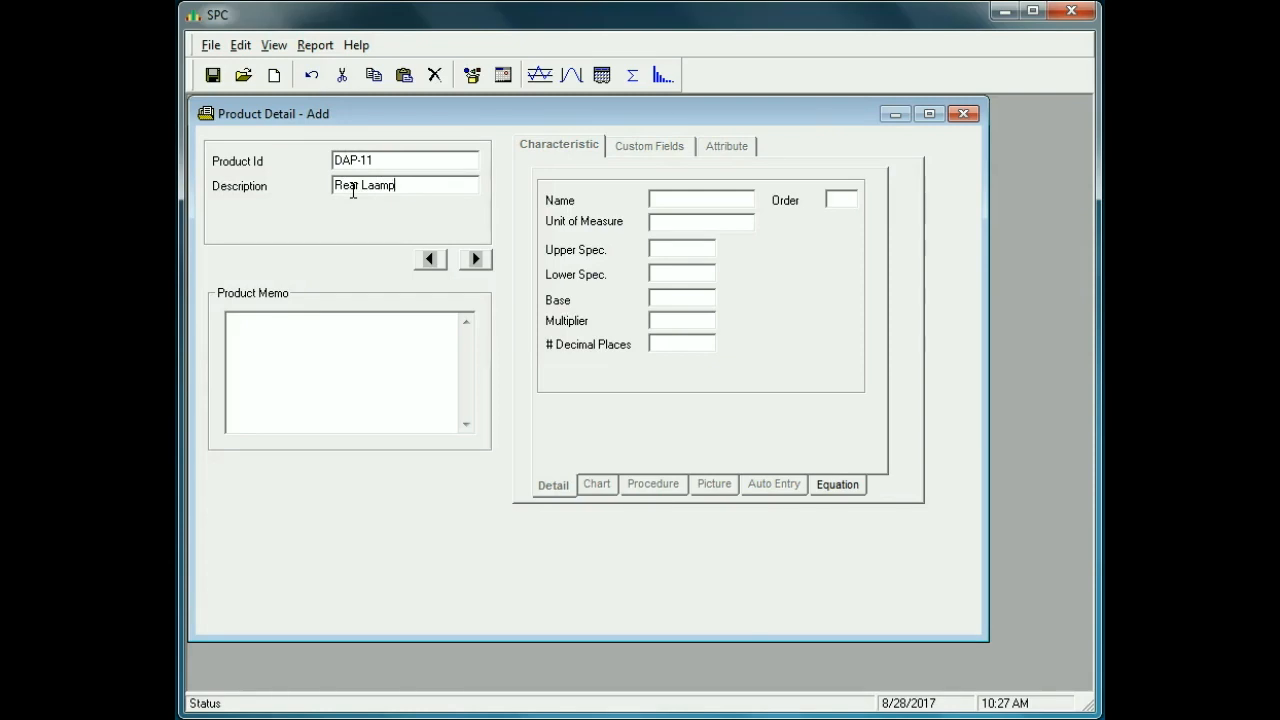
key(BackSpace)
key(BackSpace)
key(BackSpace)
text(mp Housing)
click(375, 186)
key(Delete)
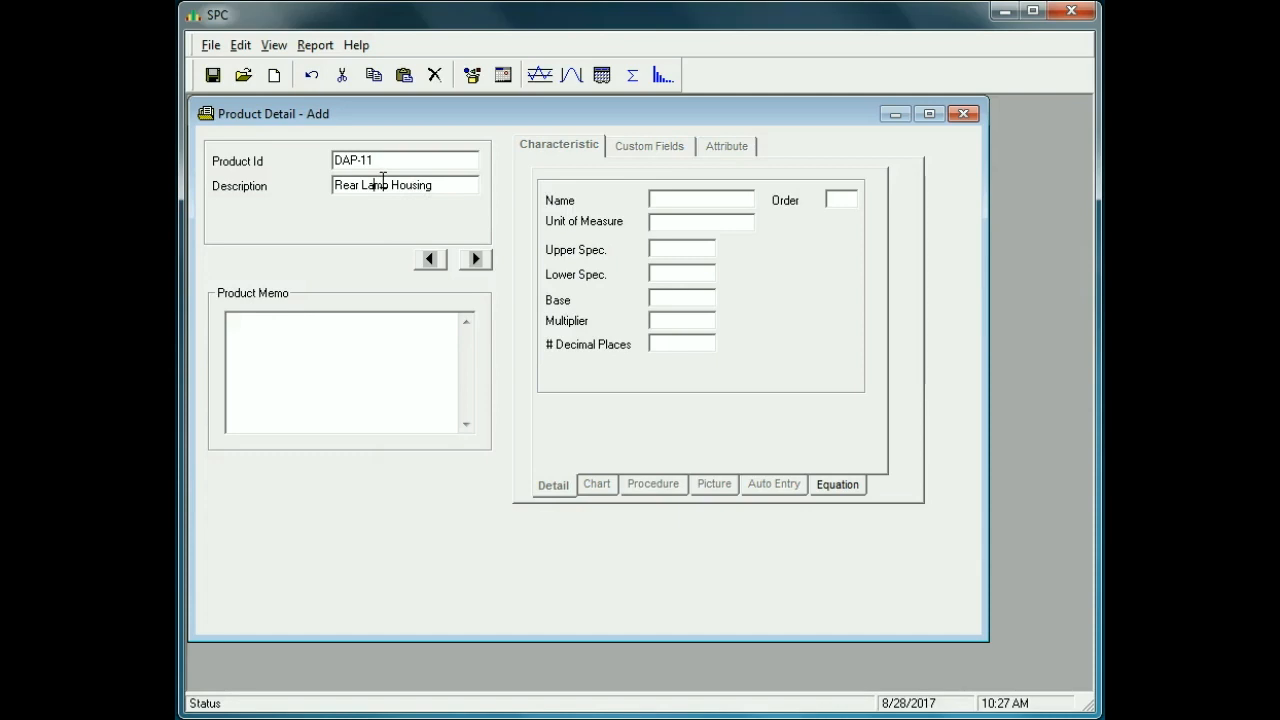
click(212, 78)
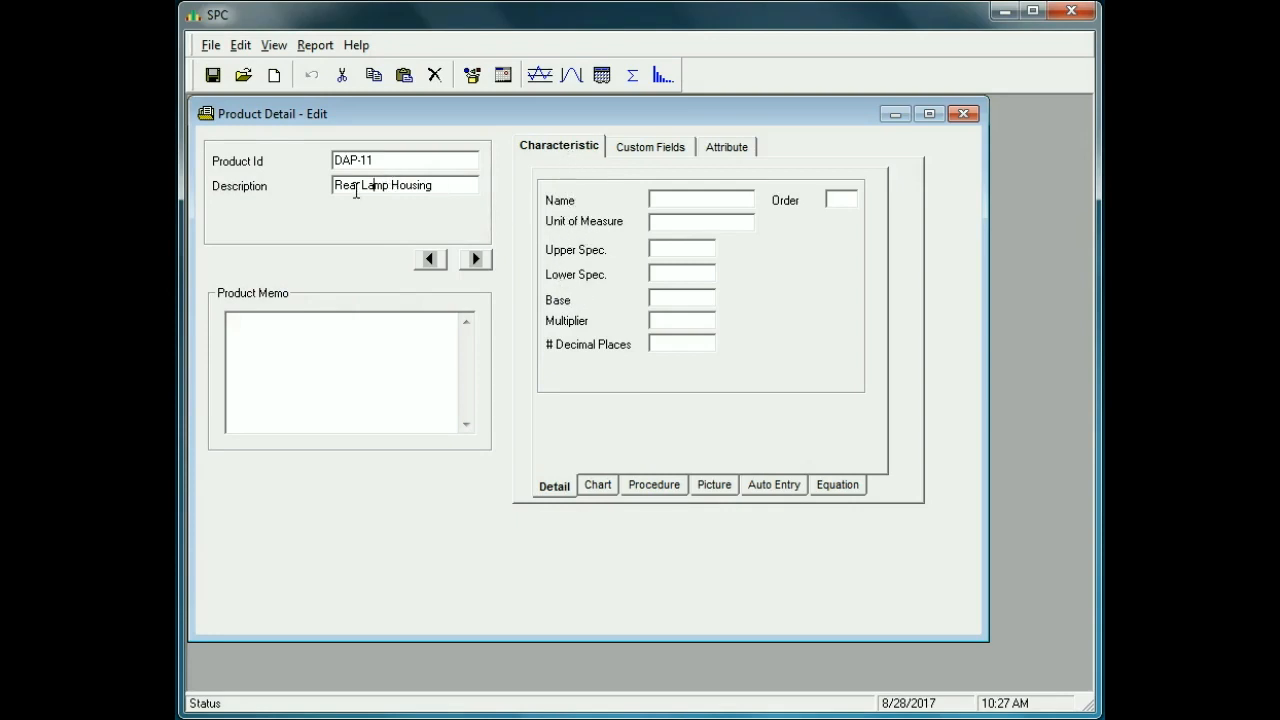
- Add a characteristic named Width to the product with inches as its unit of measure
click(670, 200)
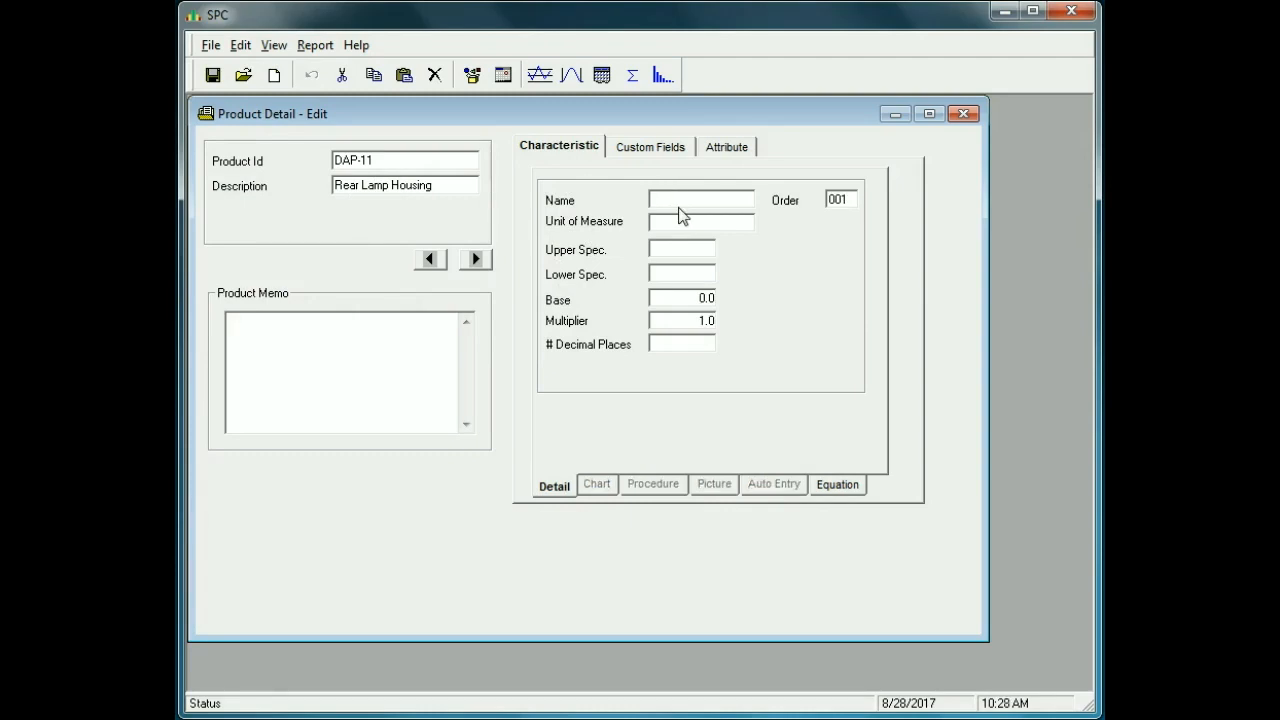
text(Width)
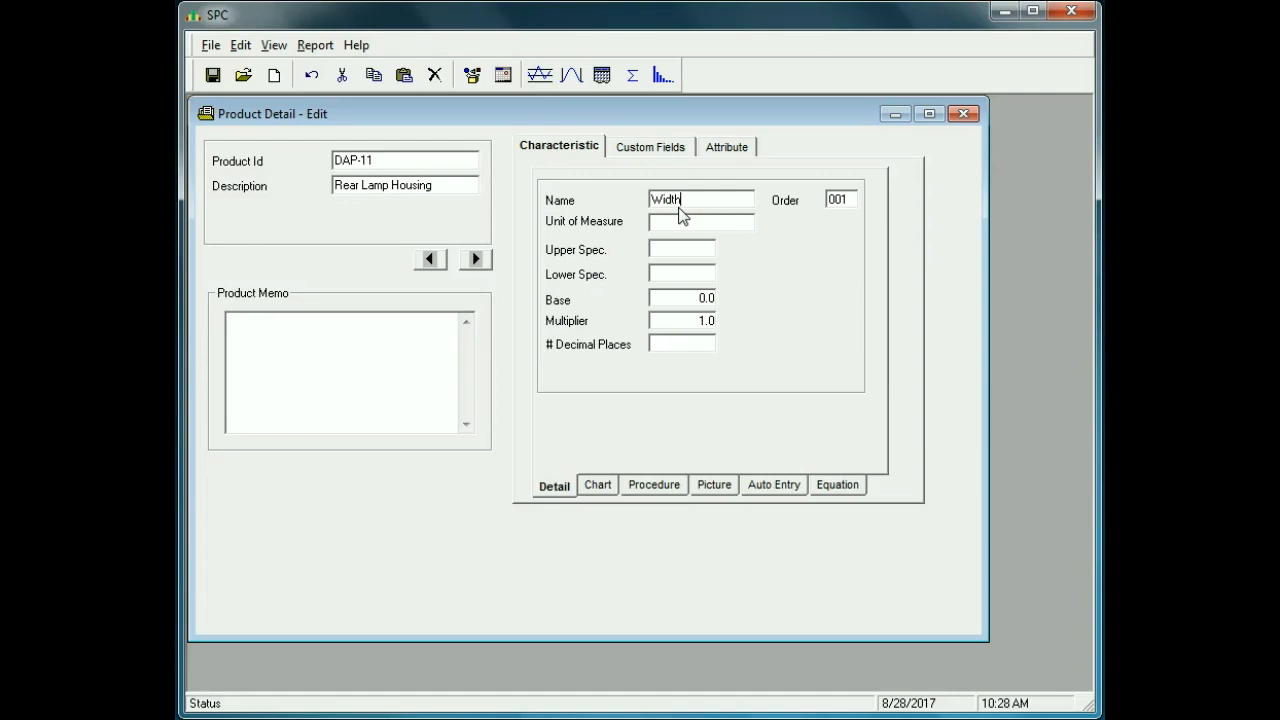
click(689, 228)
text(inches)
- Set the Width characteristic's upper specification to 4.251 and its lower specification to 4.249, and save it
click(672, 245)
text(4.250)
key(BackSpace)
text(1)
click(684, 273)
text(4249)
click(212, 76)
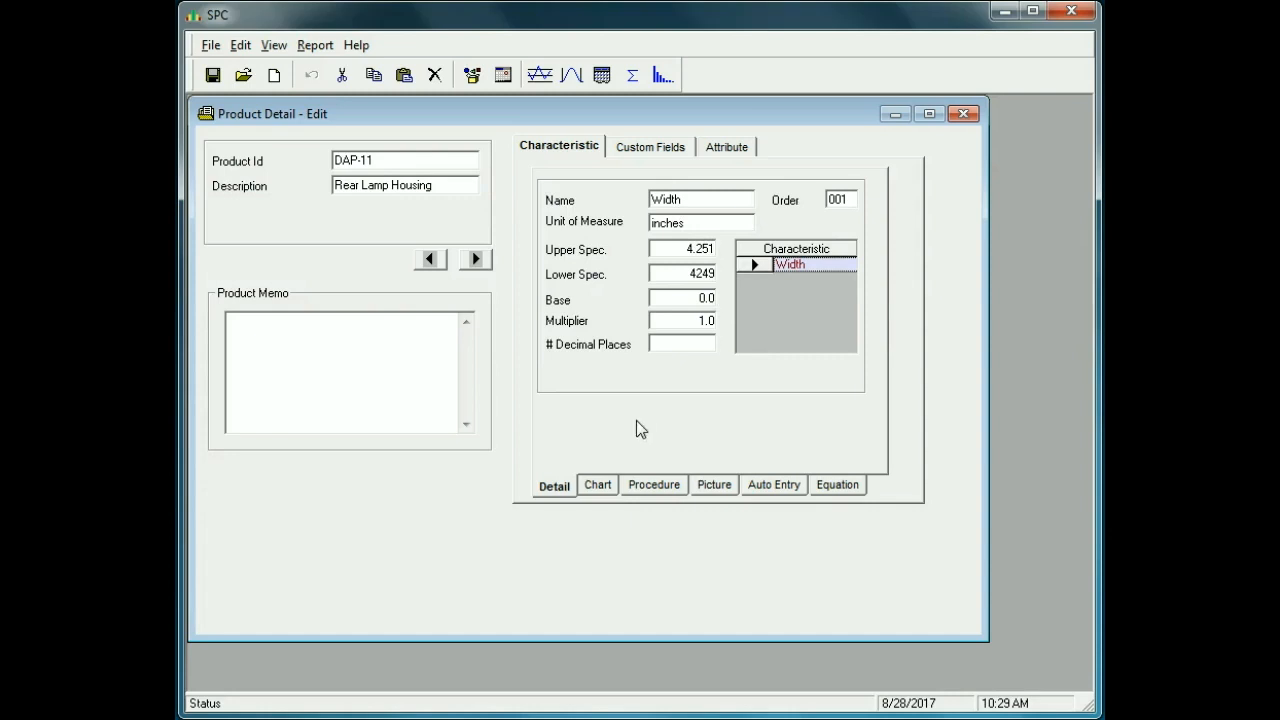
click(699, 274)
text(.)
click(213, 76)
- Start a second characteristic named Height with inch as its unit of measure
click(694, 198)
click(274, 76)
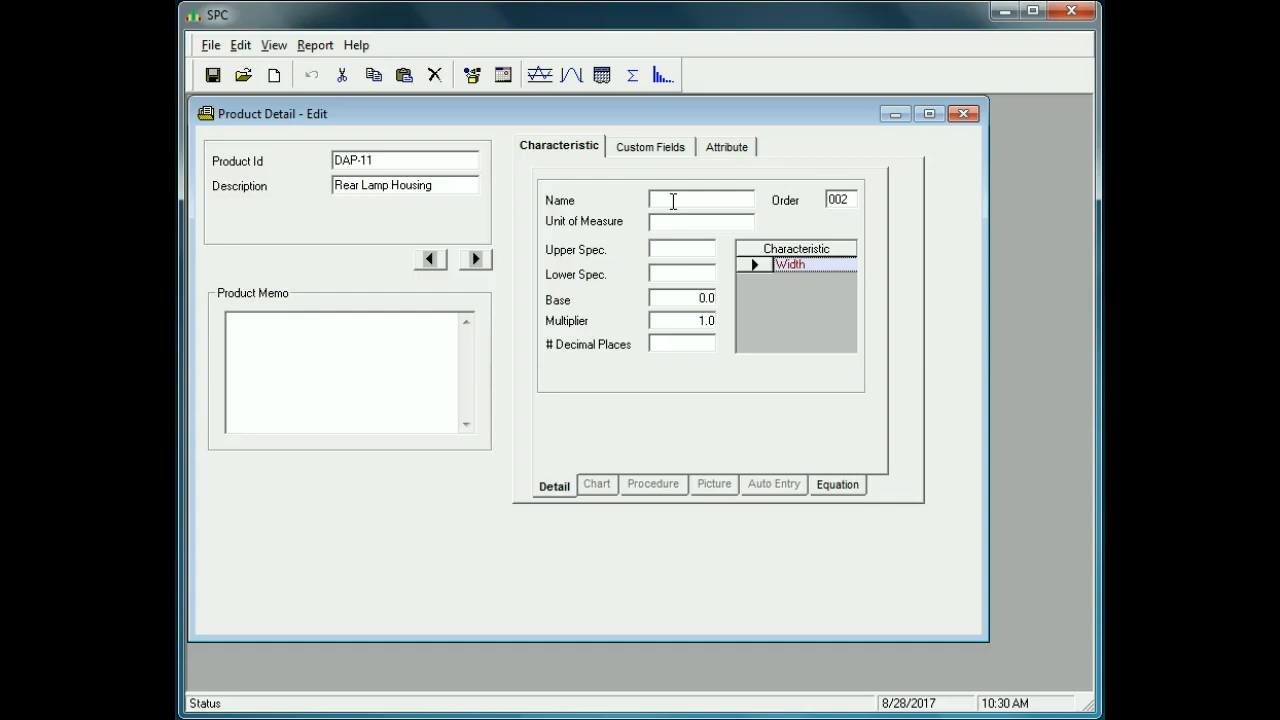
text(H)
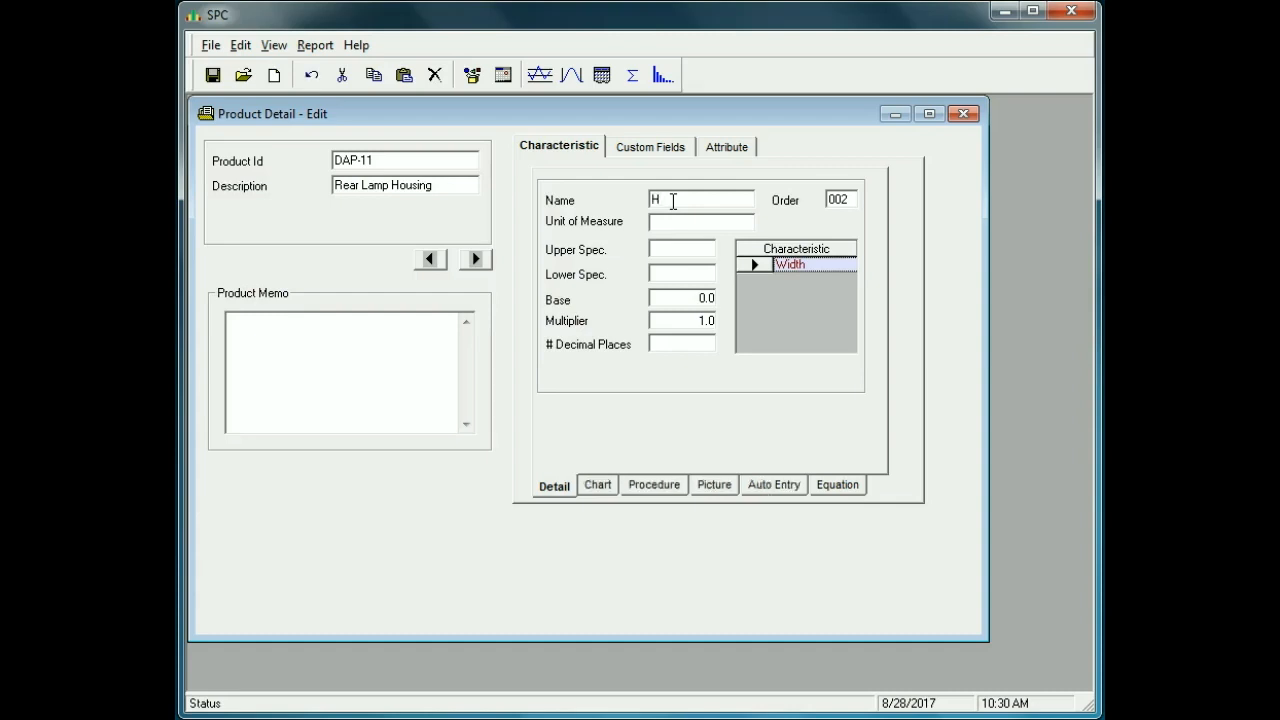
text(eight)
click(696, 229)
text(inch)
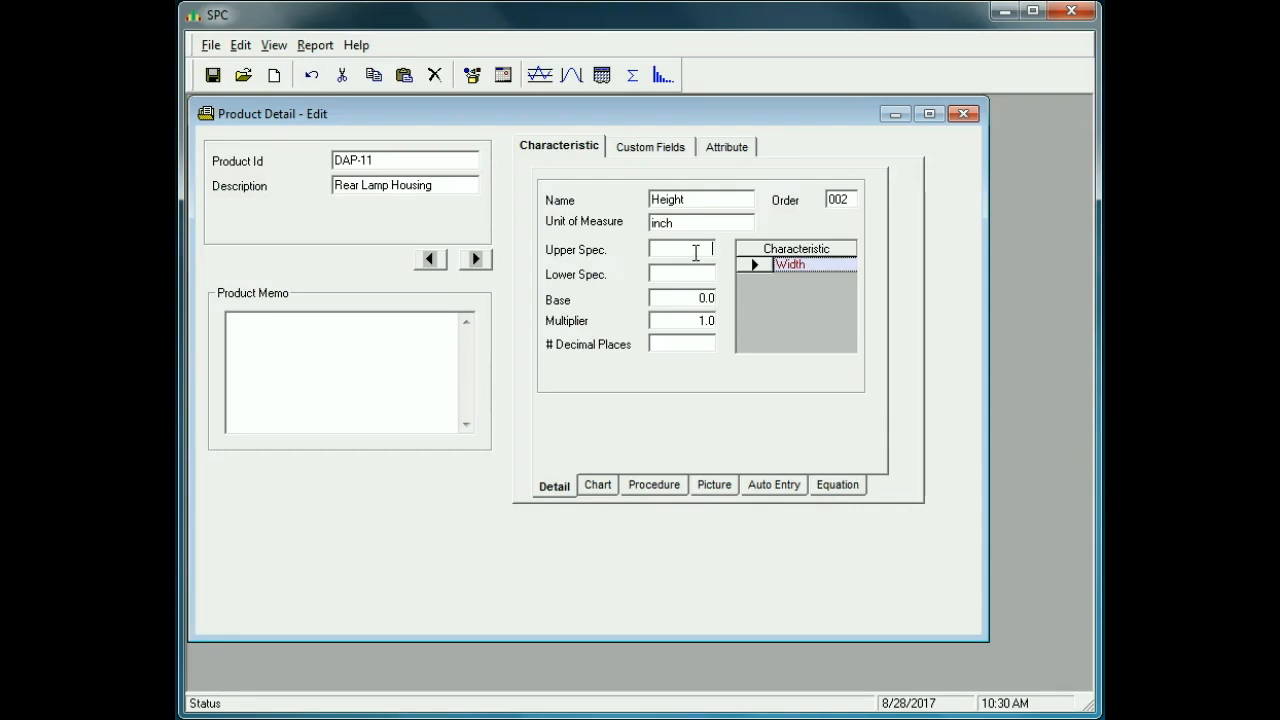
- Set the Height characteristic's upper specification to 6.751 and its lower specification to 6.749, and save it
text(6.4)
text(5)
text(1)
click(686, 271)
text(6.749)
click(213, 76)
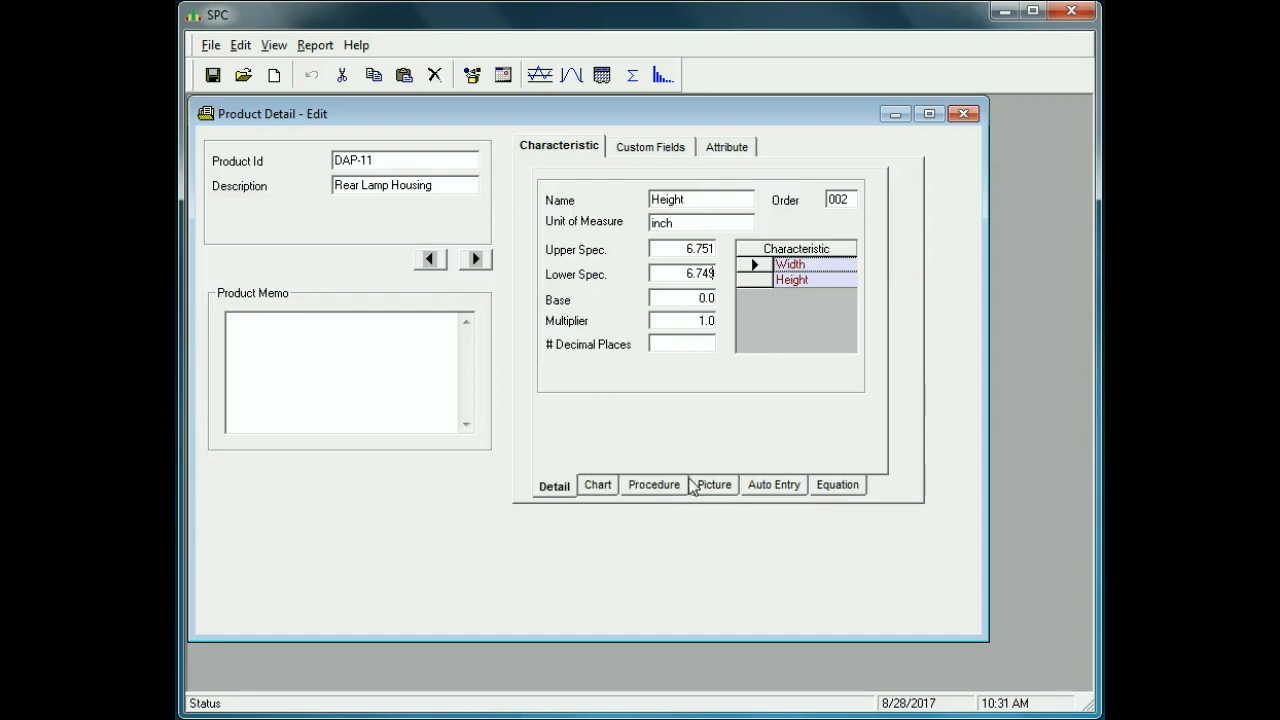
- Review the Height characteristic's chart type, subgroup size, control limit, histogram and notes settings
click(600, 489)
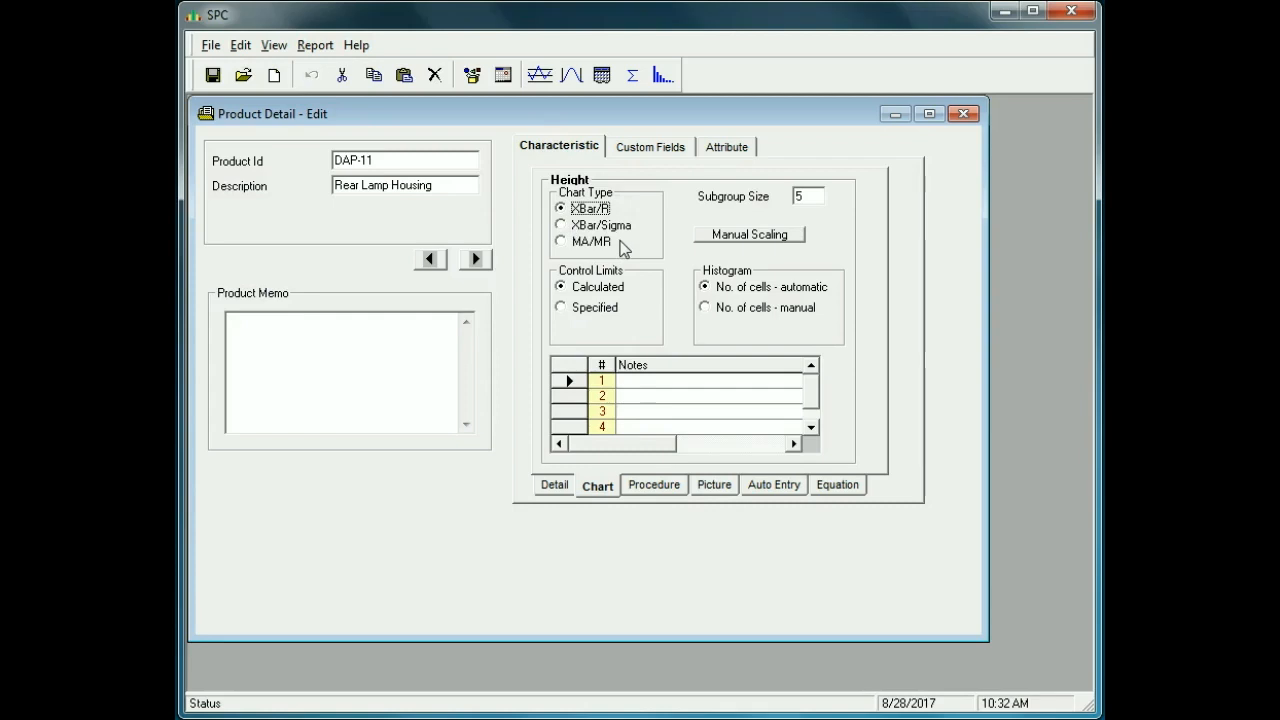
click(808, 200)
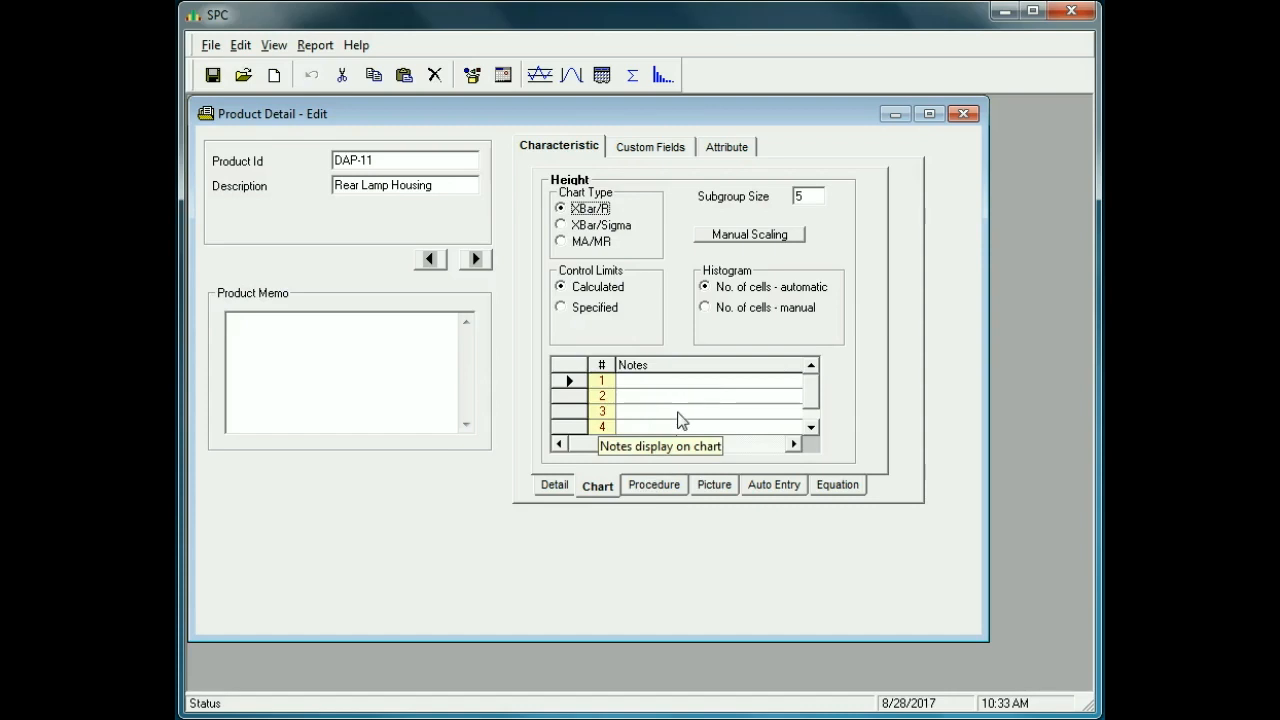
- Give Height the procedure ID P-1 and enter the first instruction "1) Place lamp housing in testing fixture TF-1"
click(652, 493)
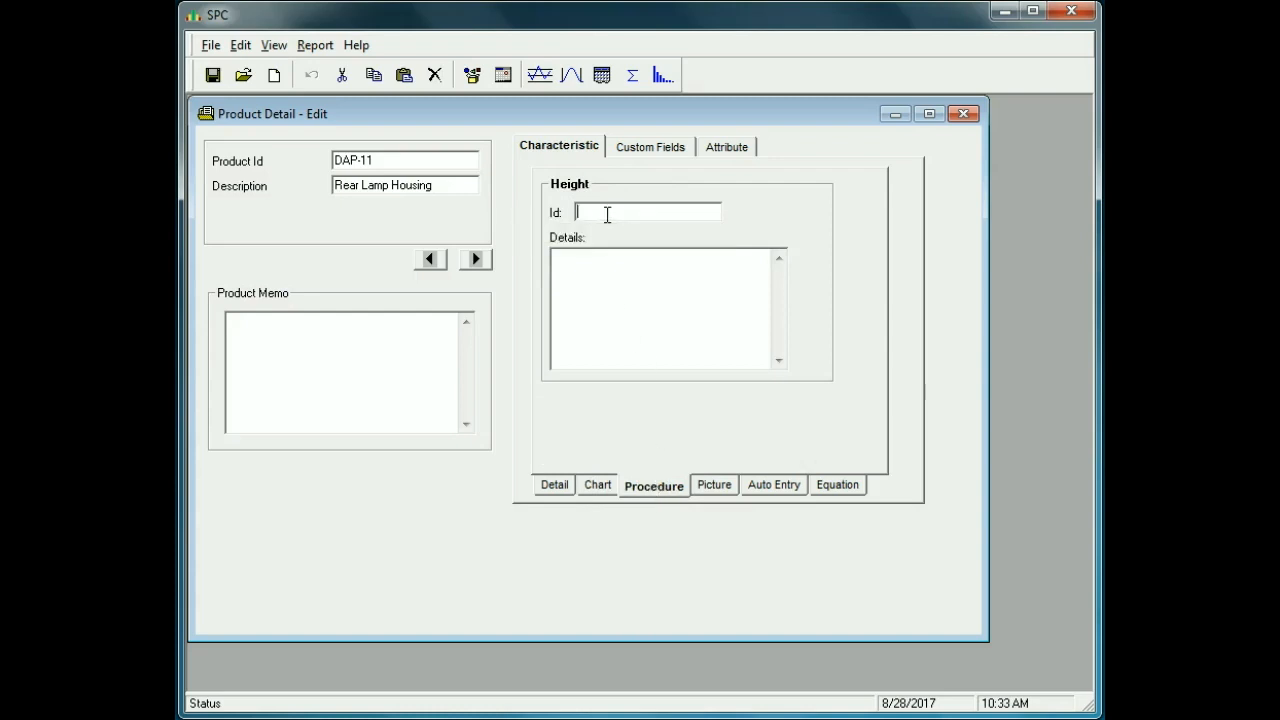
text(P-1)
click(581, 275)
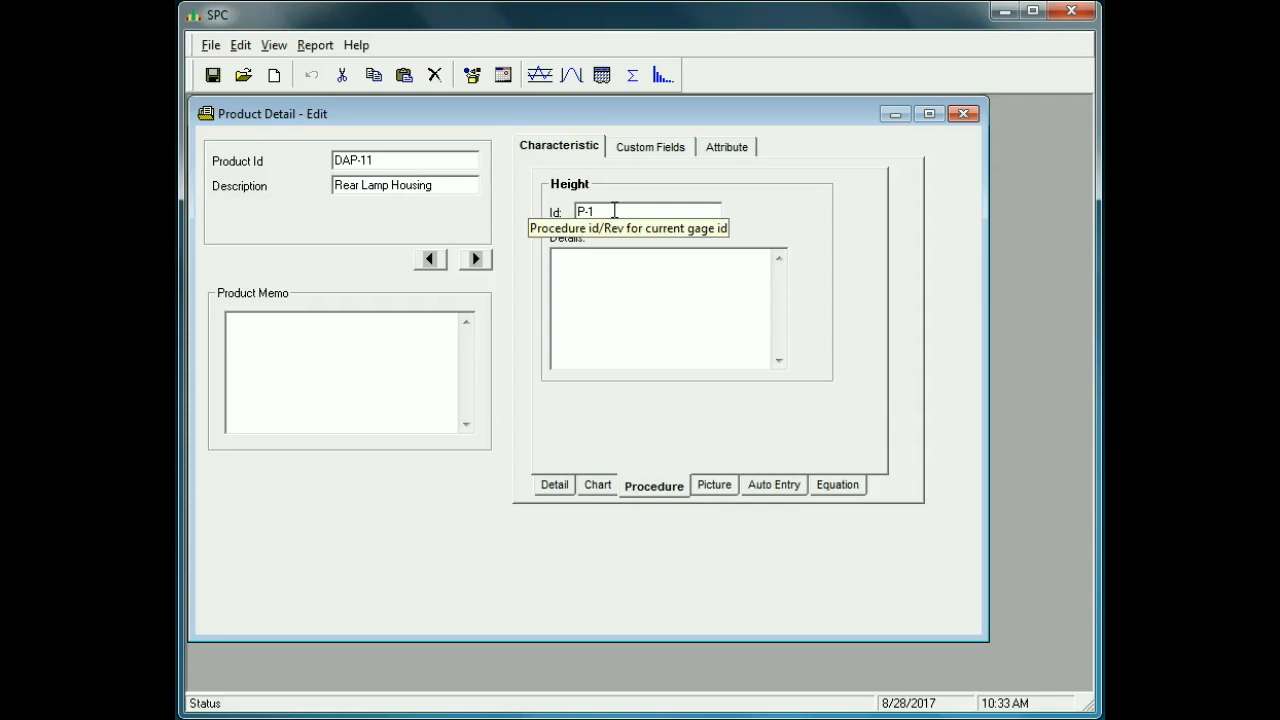
text(1))
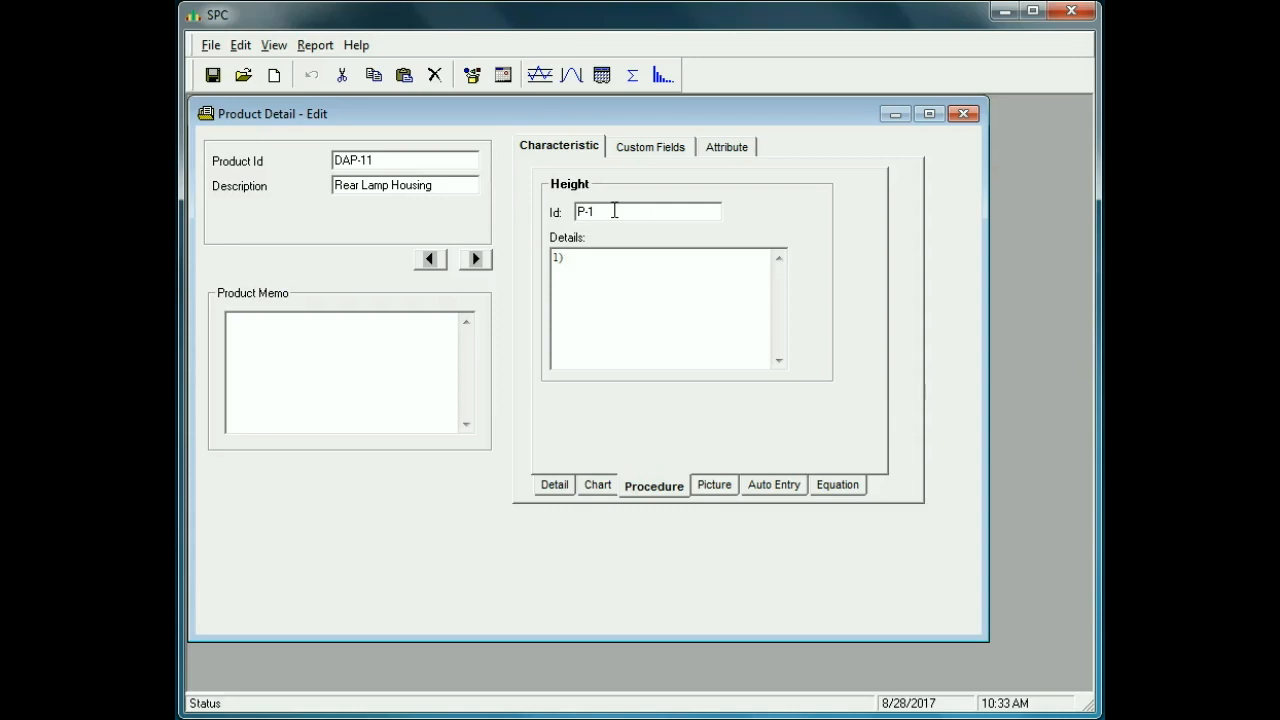
text( Place)
text(lamp housing in testing fixture TF-1)
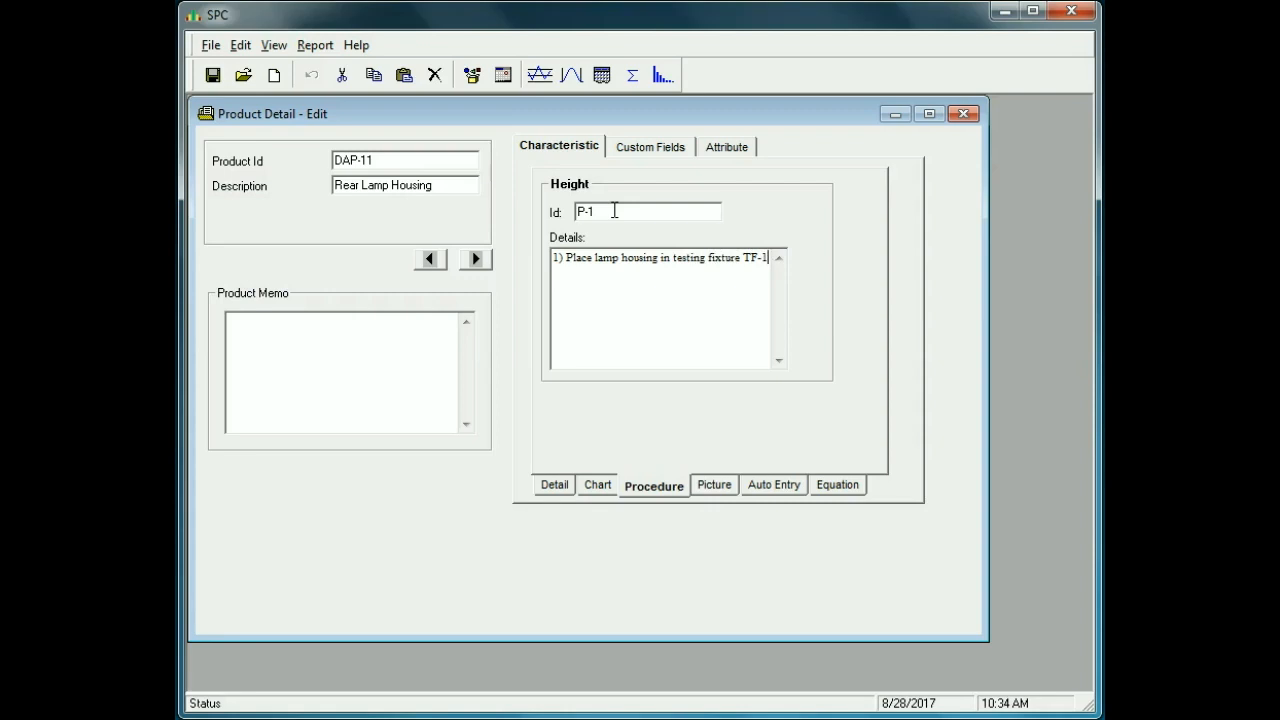
- Add "2) Move probe to housing edge" as the second instruction in the procedure details and save
key(Return)
text(2) Move probe to housing ed)
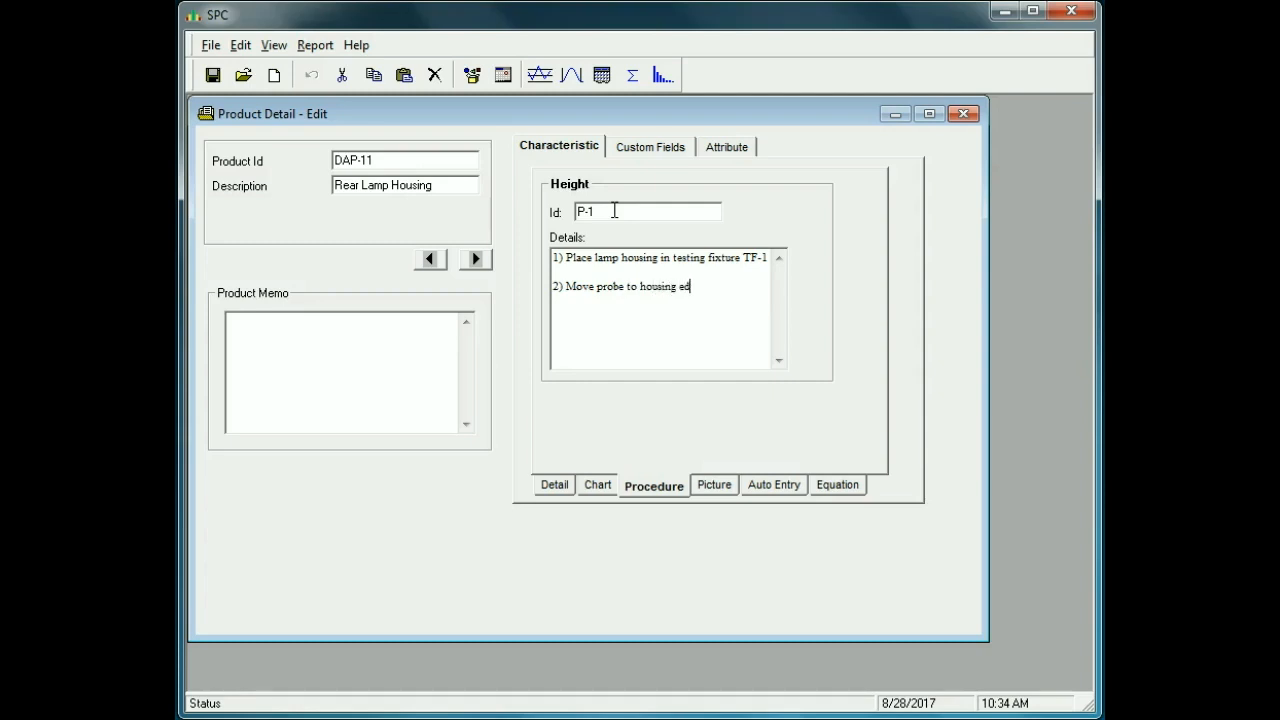
text(ge)
click(211, 79)
- Attach the picture RearTailLight.jpg from C:\Pictures to the Height characteristic and save
click(716, 486)
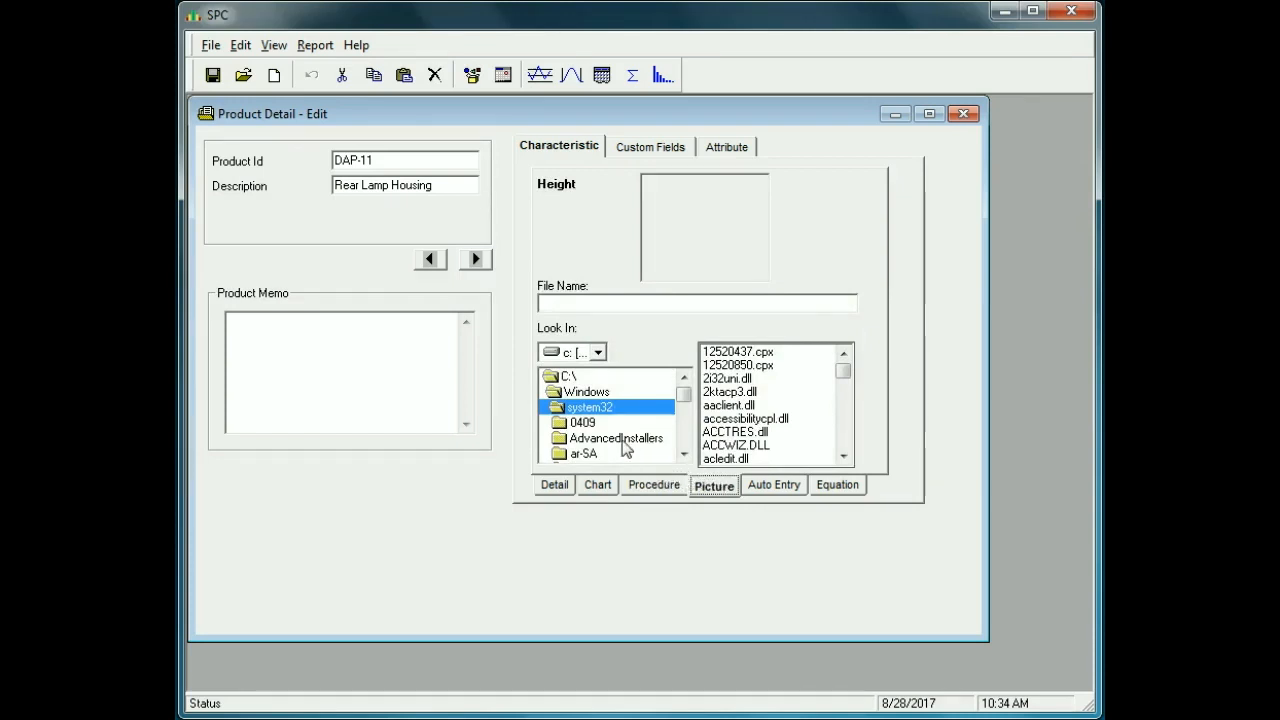
double_click(554, 378)
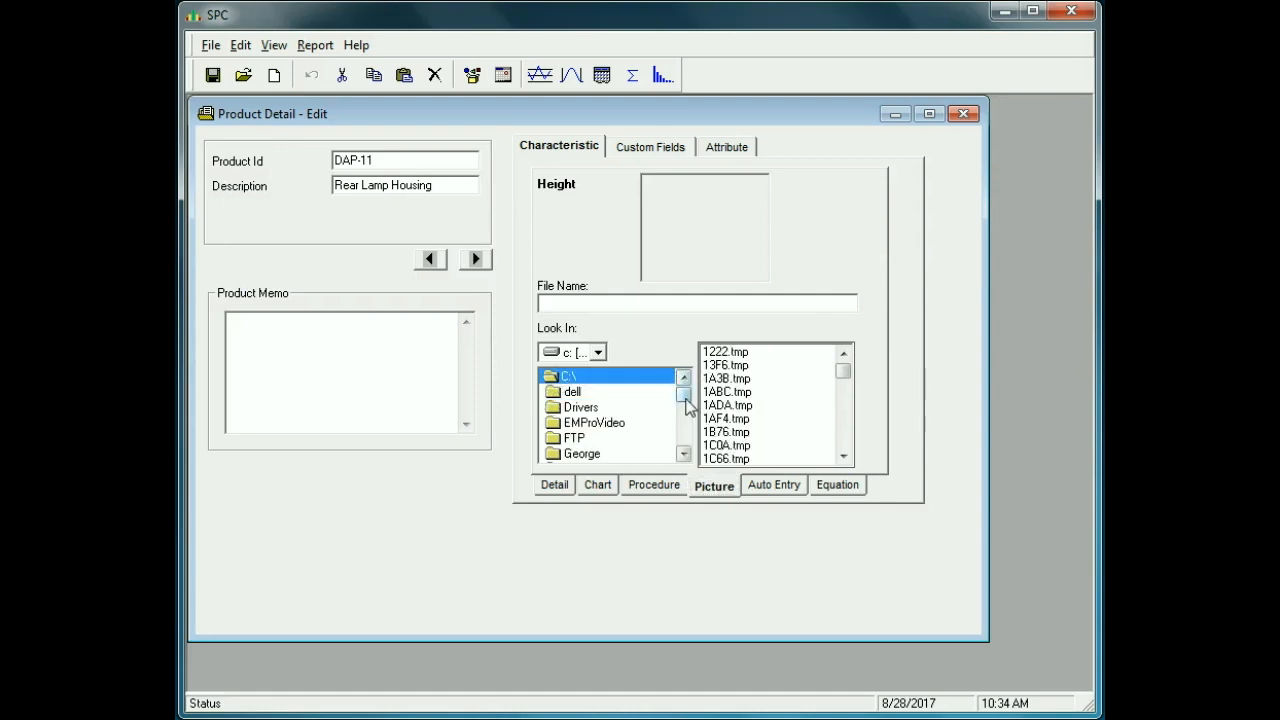
drag(686, 404, 685, 413)
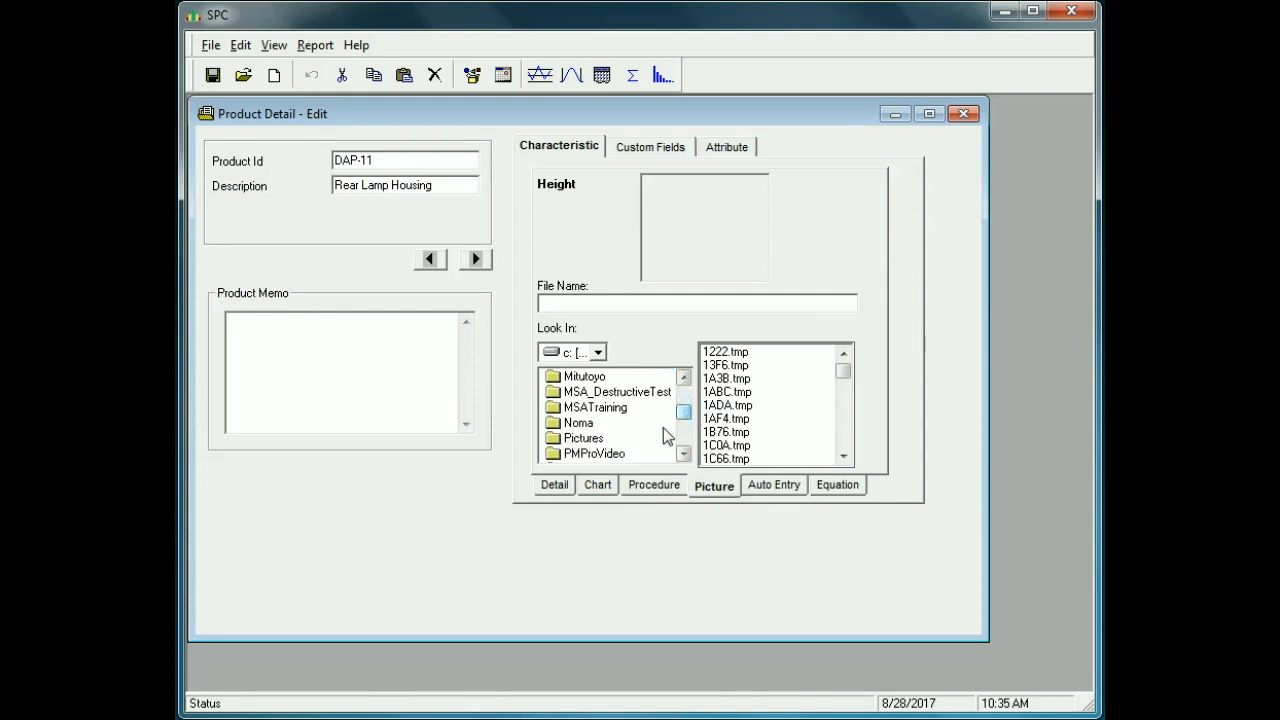
double_click(557, 440)
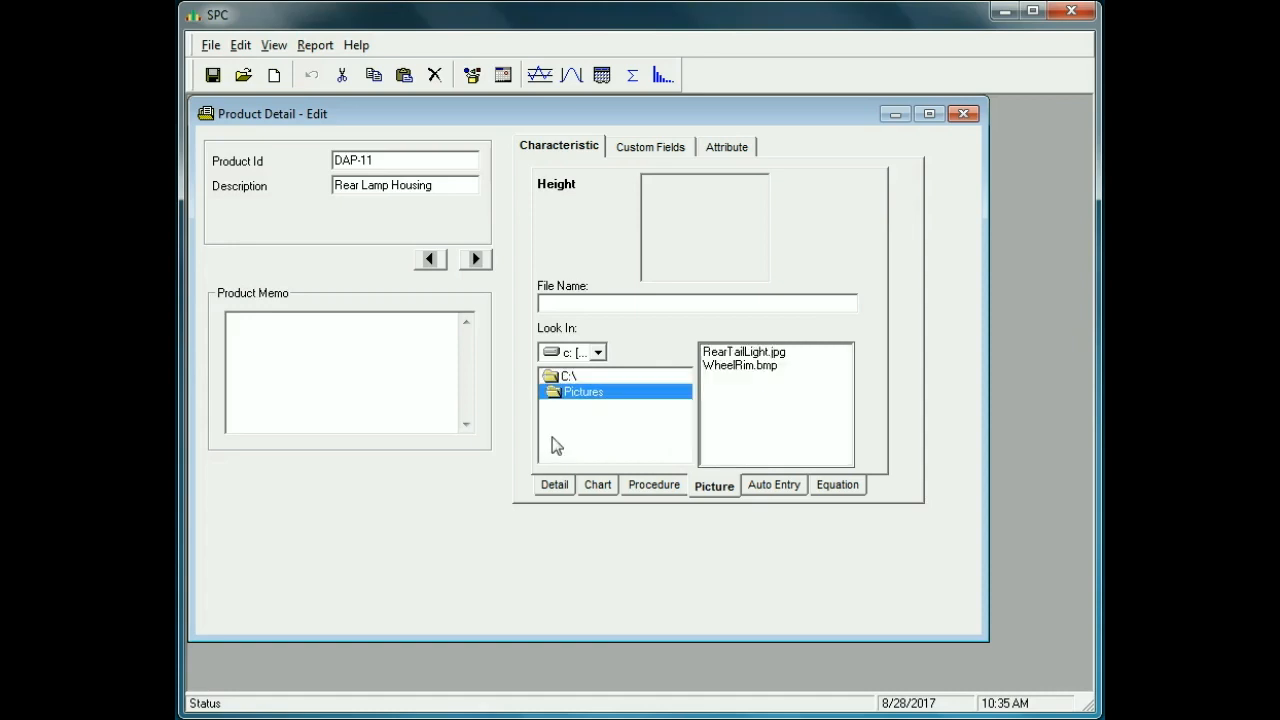
click(726, 354)
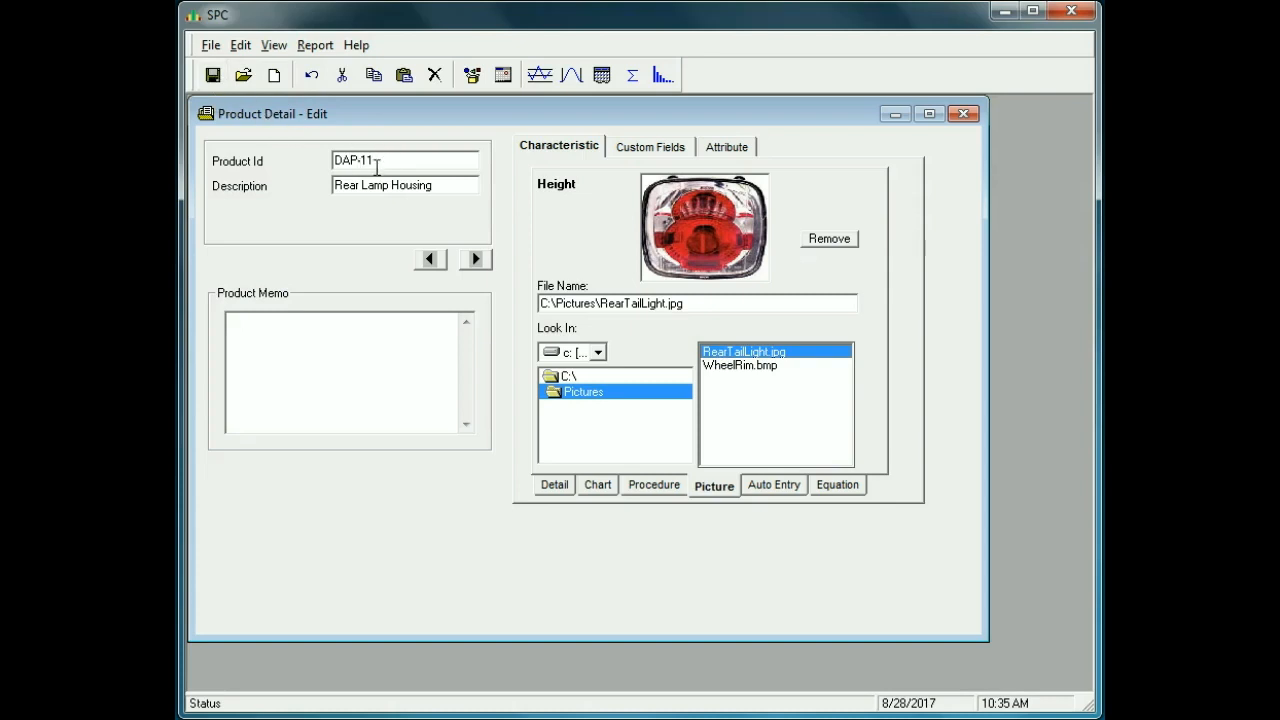
click(212, 76)
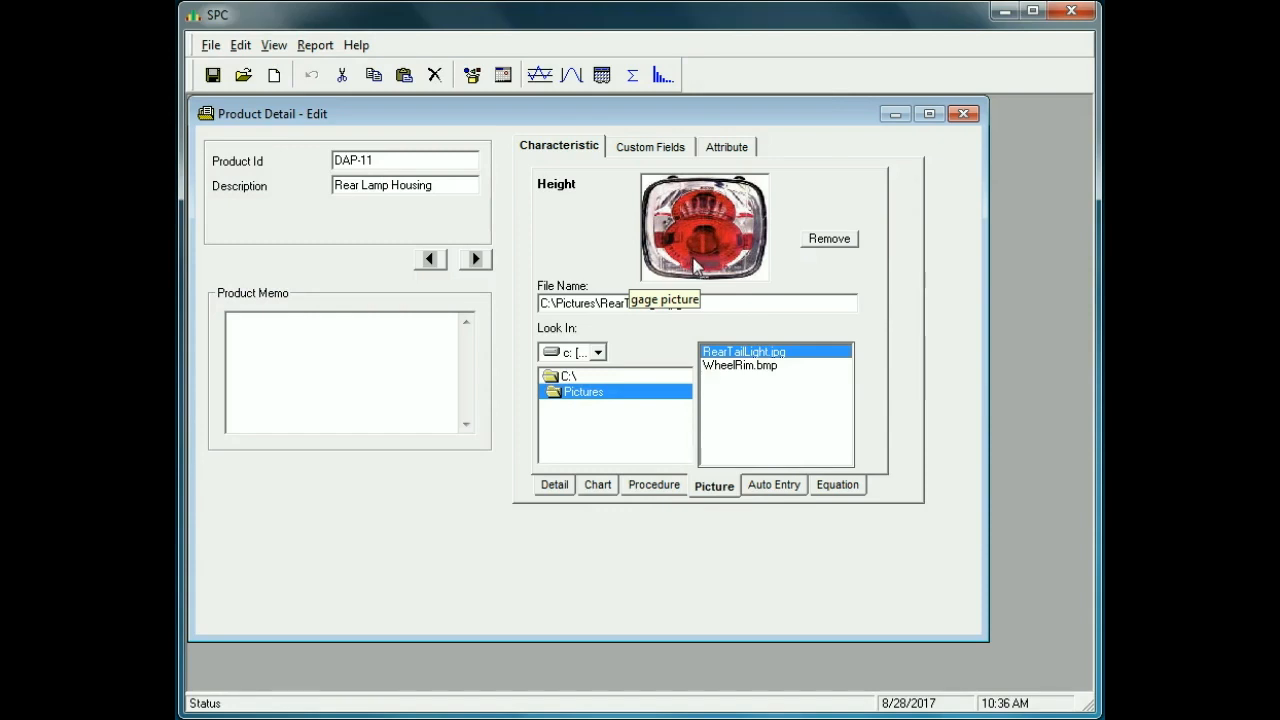
- Examine the Height equation options, the product's custom fields, the global defect names and the product memo area
click(850, 486)
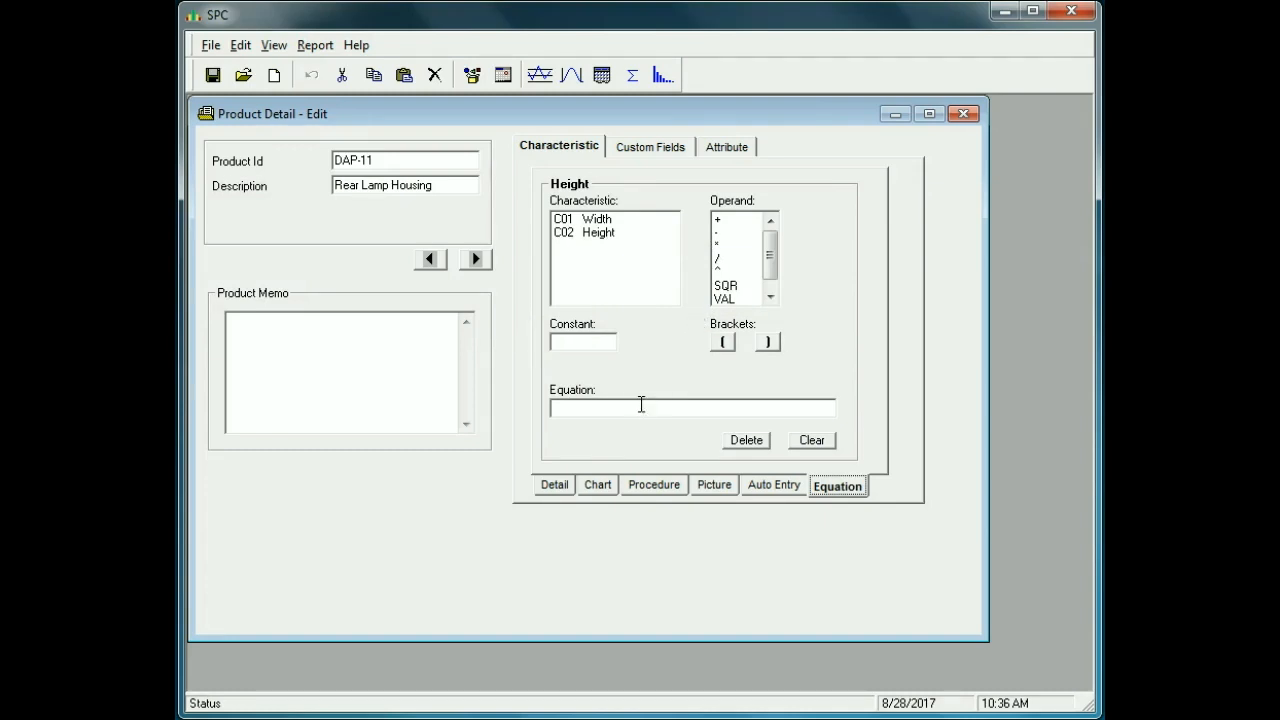
click(567, 484)
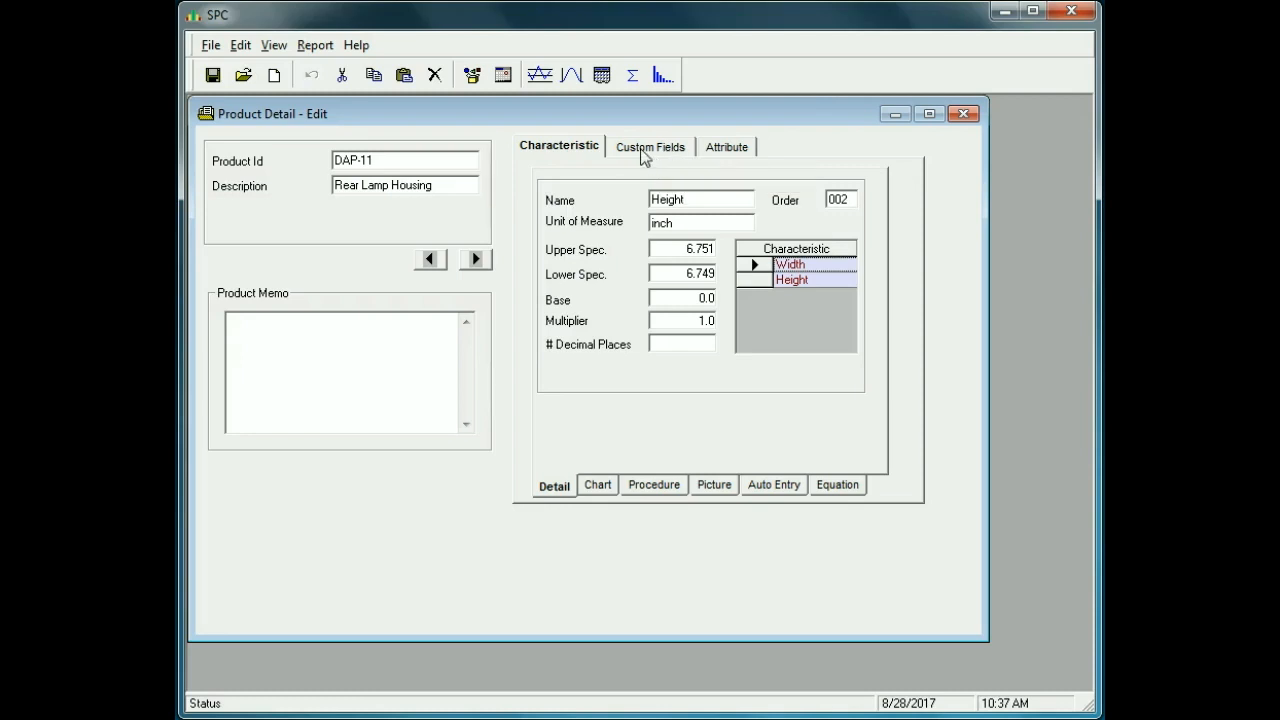
click(642, 150)
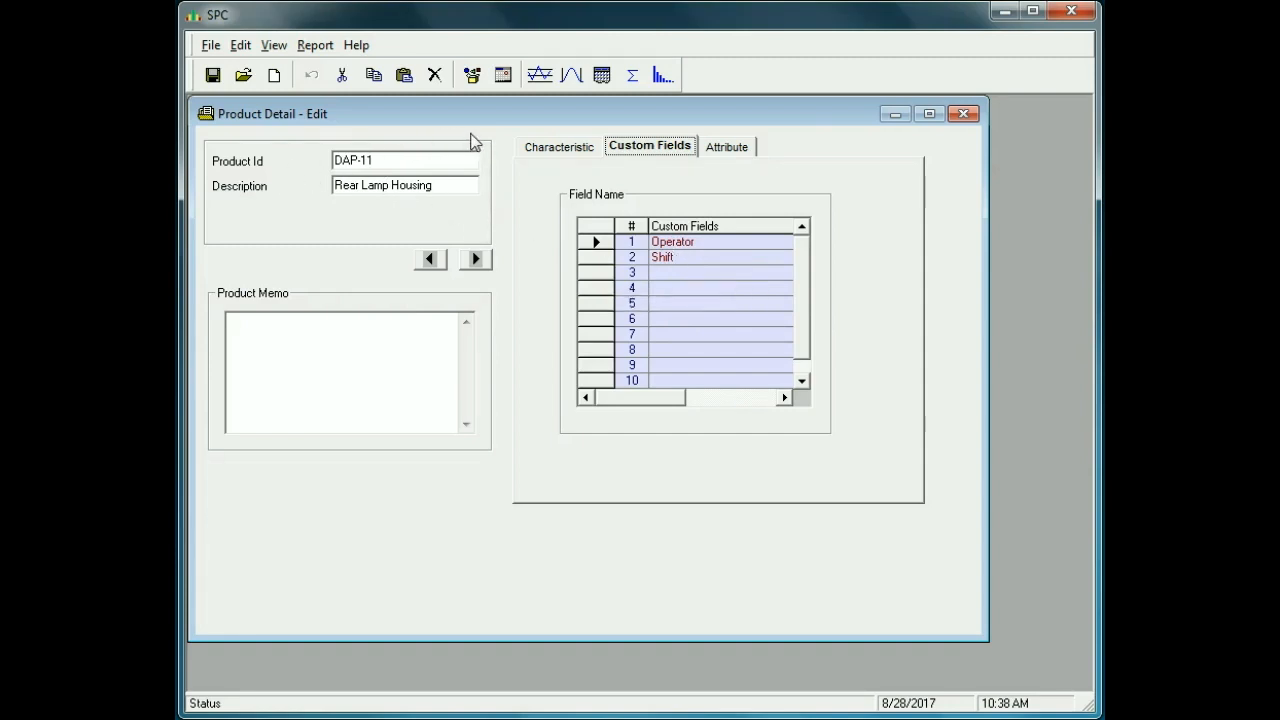
click(274, 46)
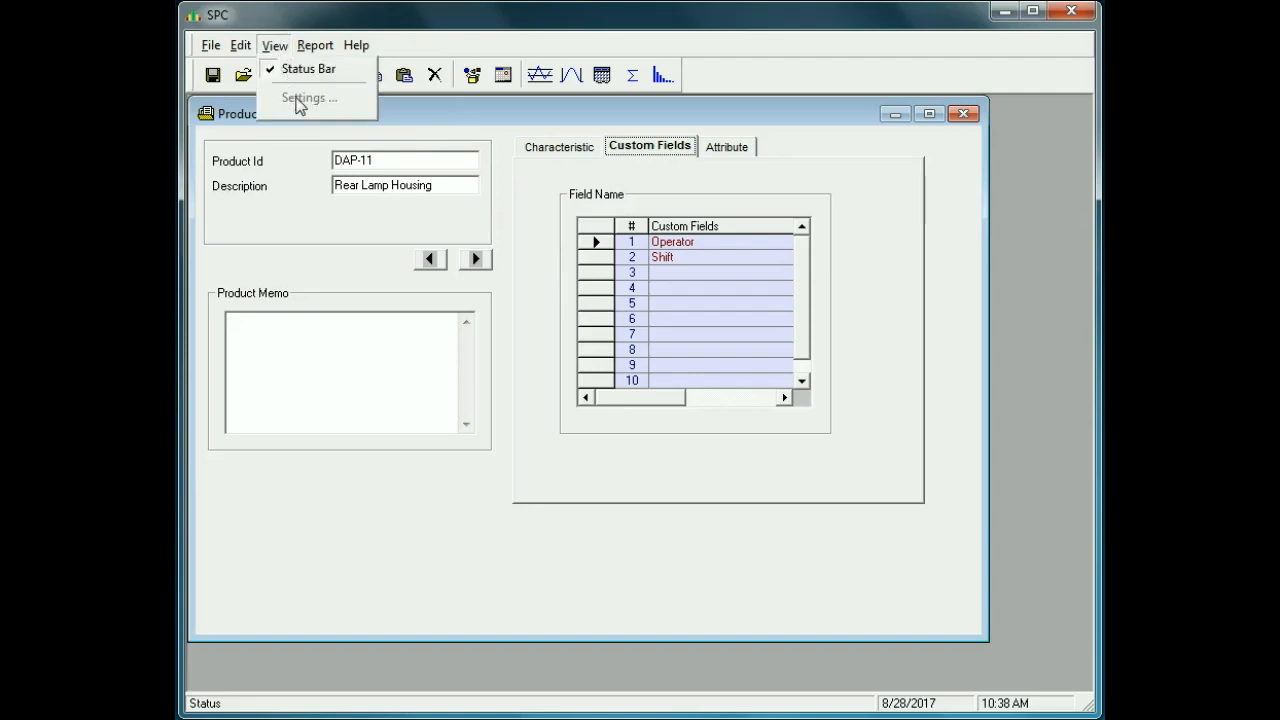
click(276, 46)
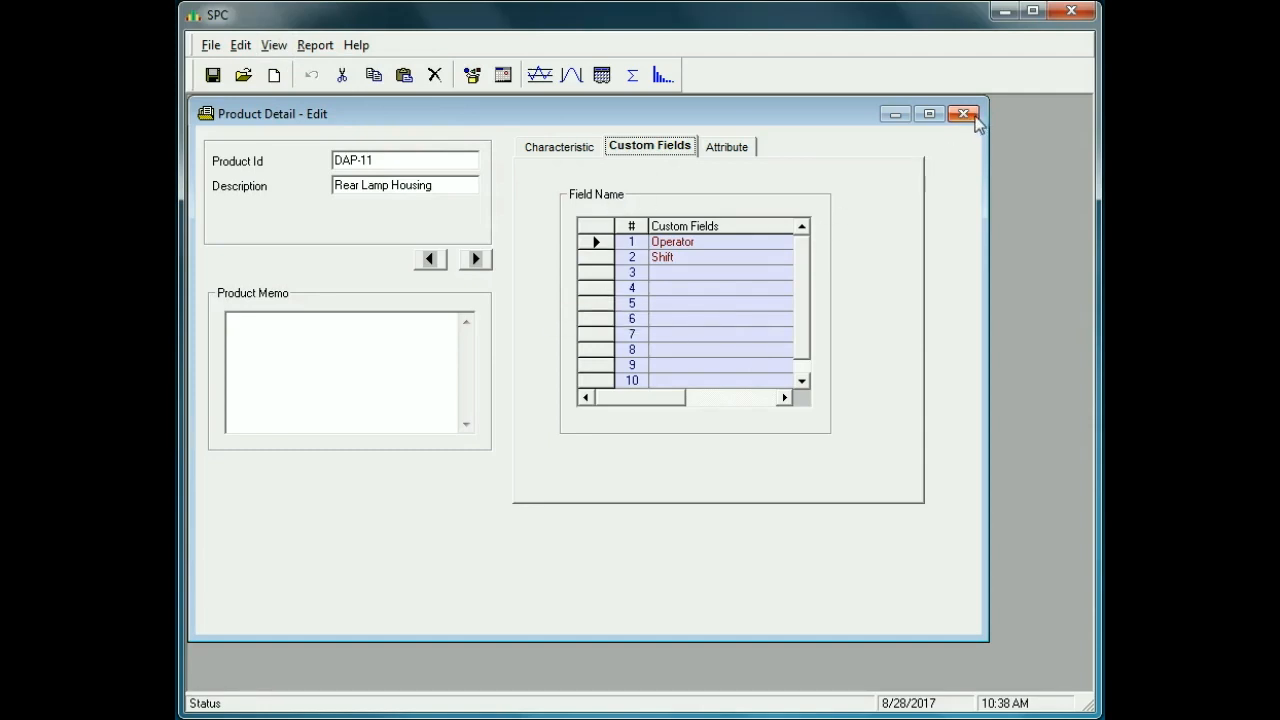
click(731, 151)
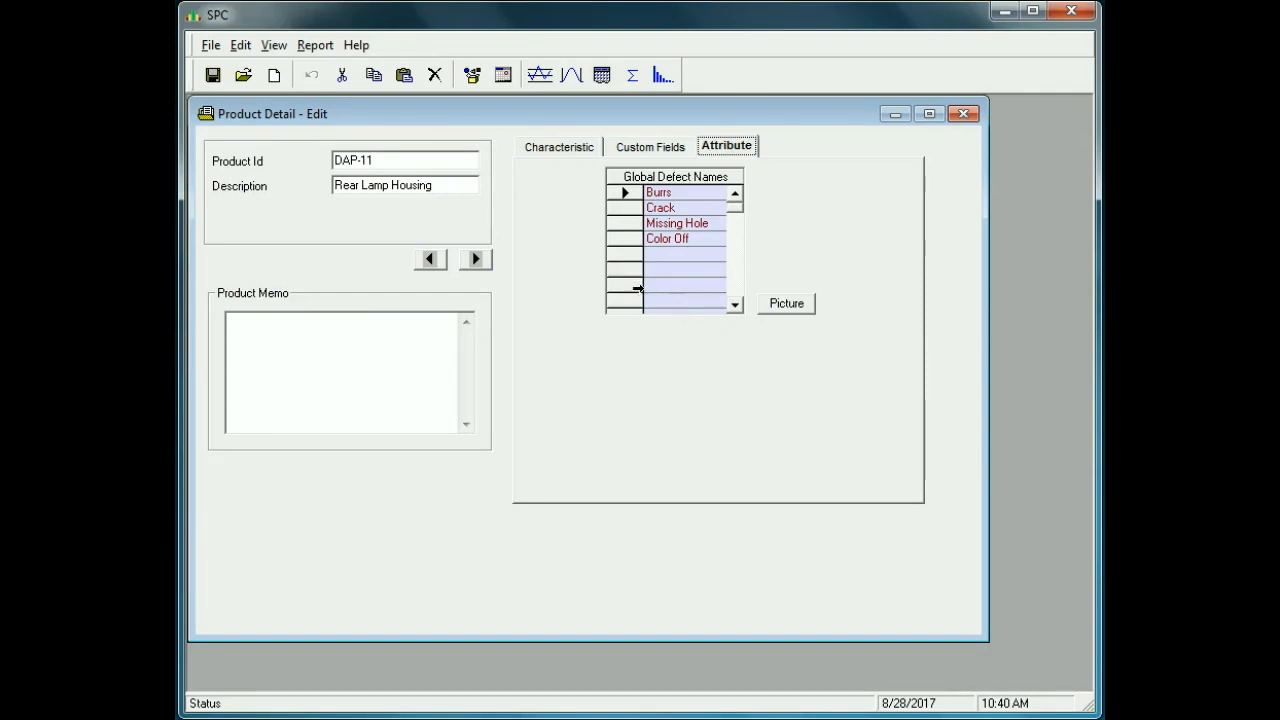
click(561, 152)
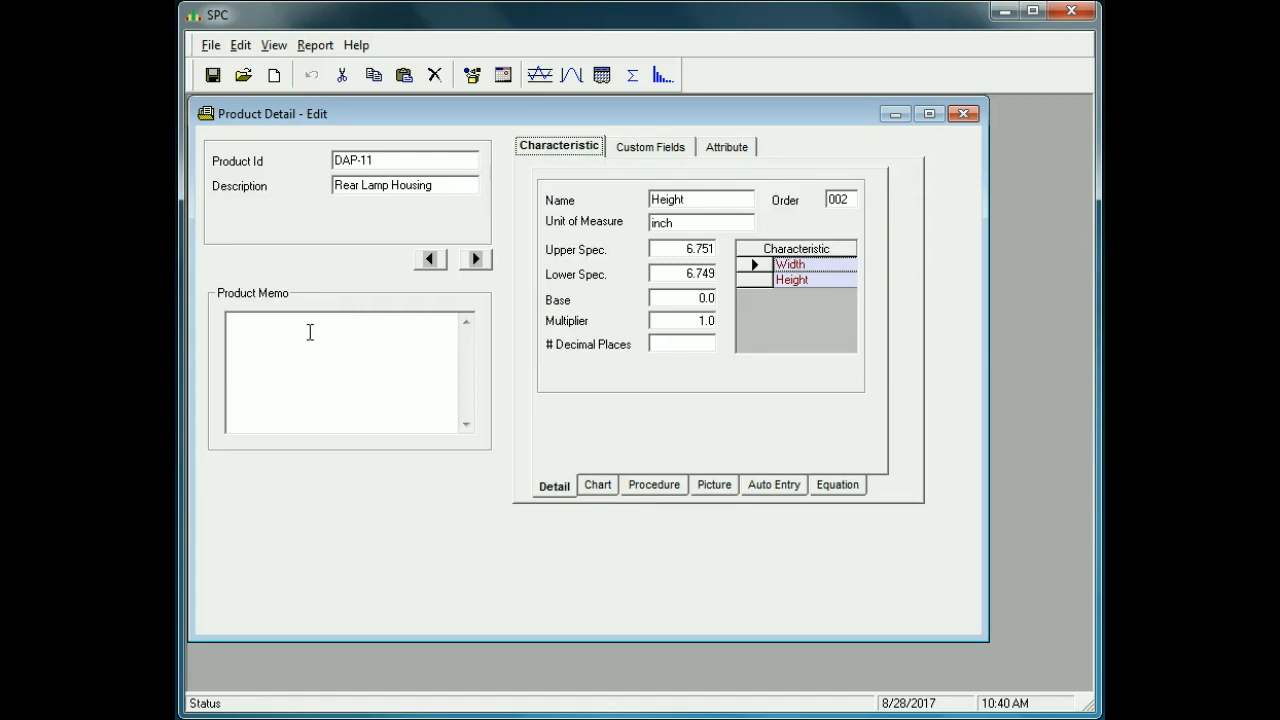
click(272, 332)
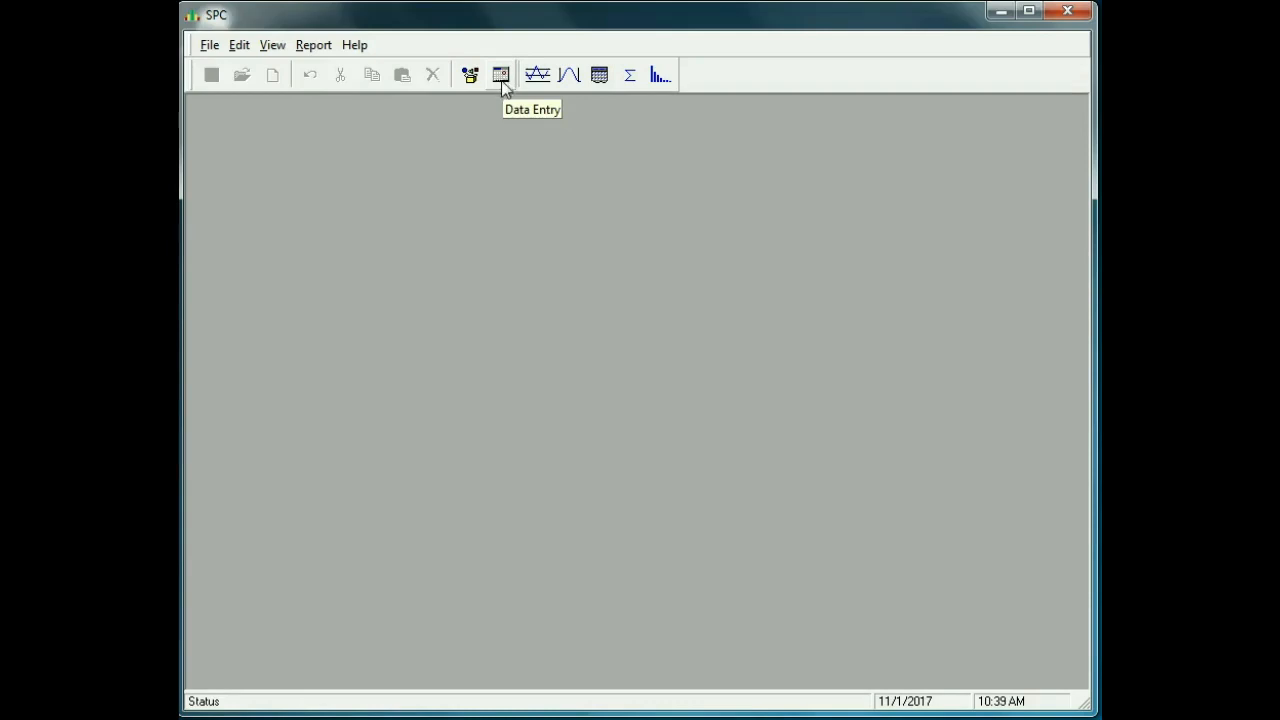
- Open the variable data entry form
click(210, 46)
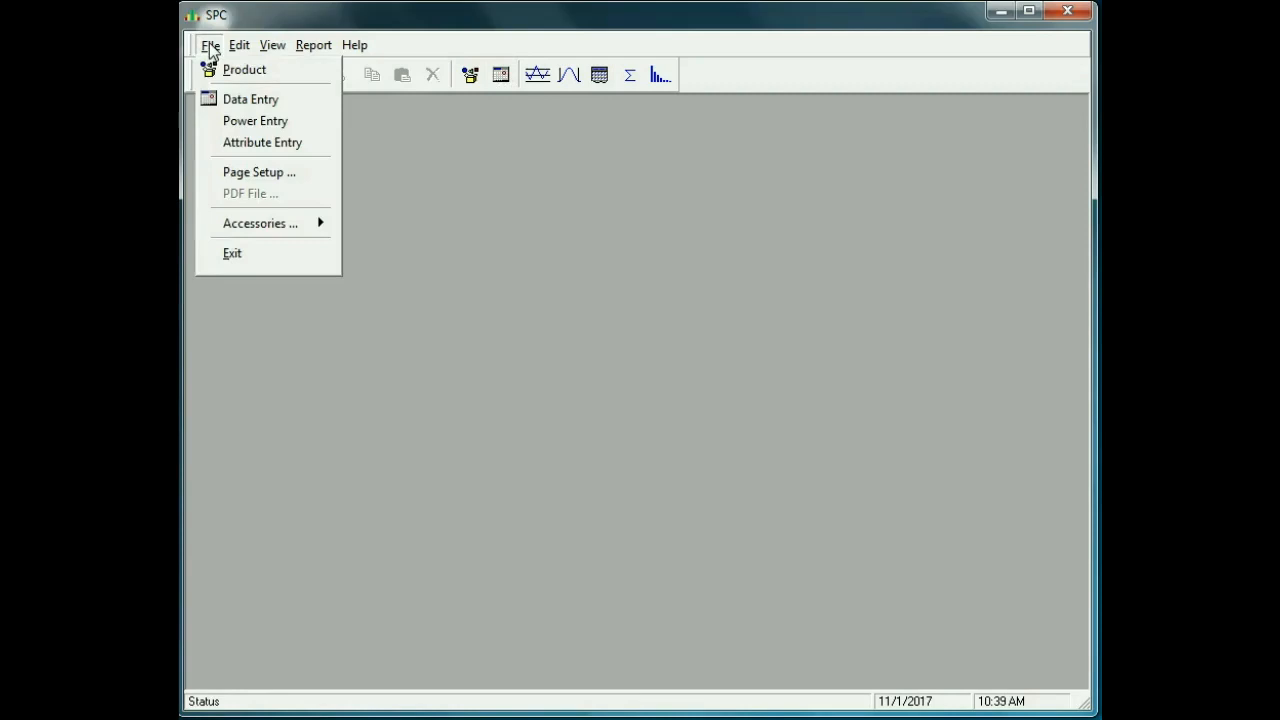
click(248, 101)
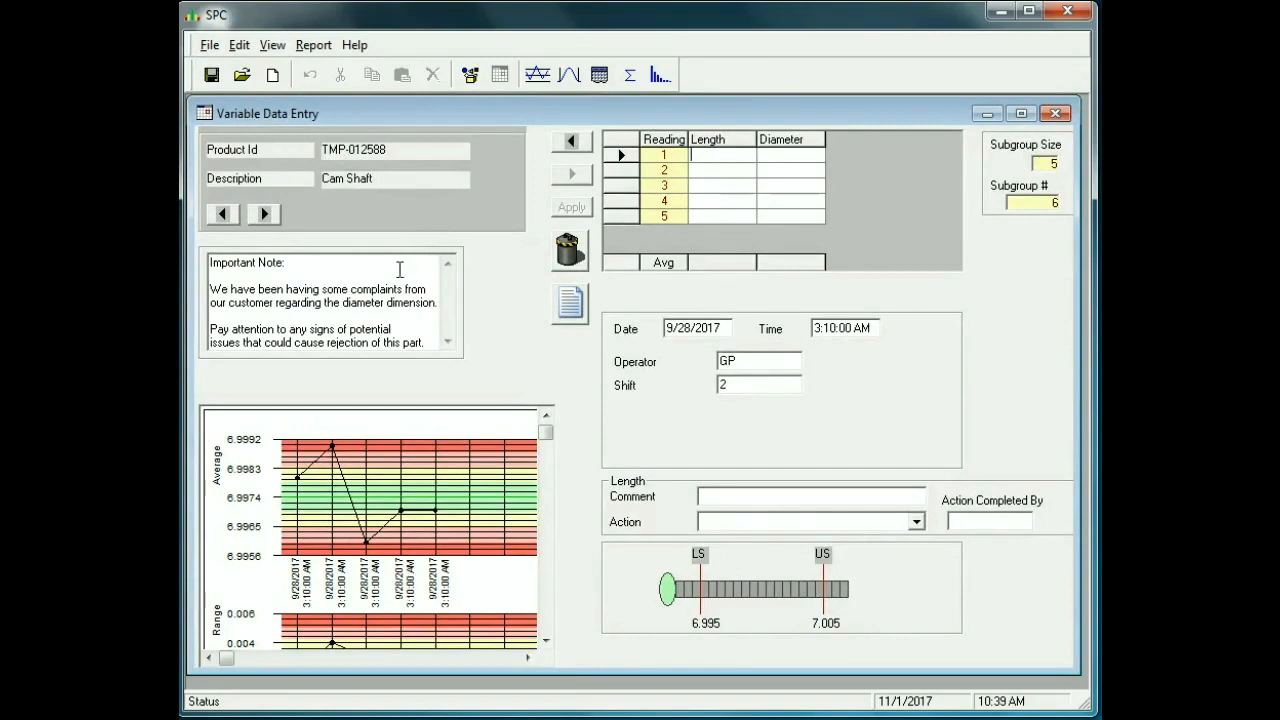
- Enter Length readings 1 to 3 for Cam Shaft TMP-012588 as 6.999, 7.004 and 7.006
click(242, 77)
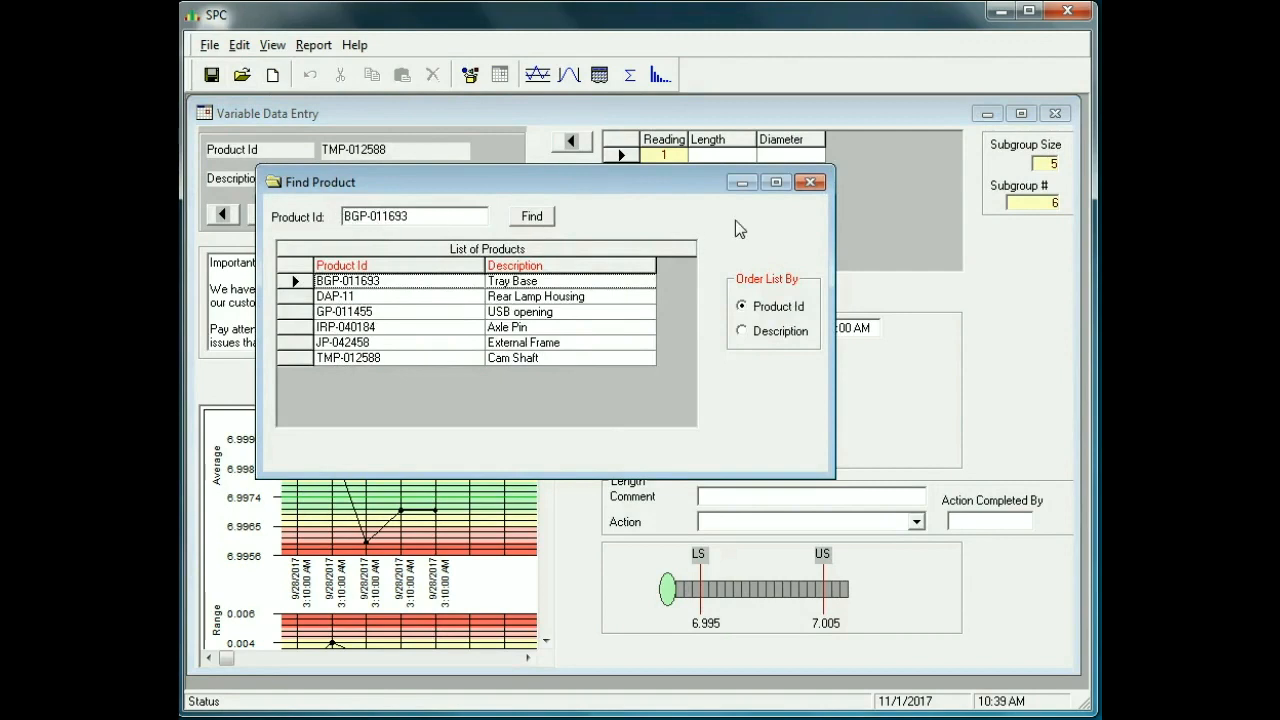
click(810, 183)
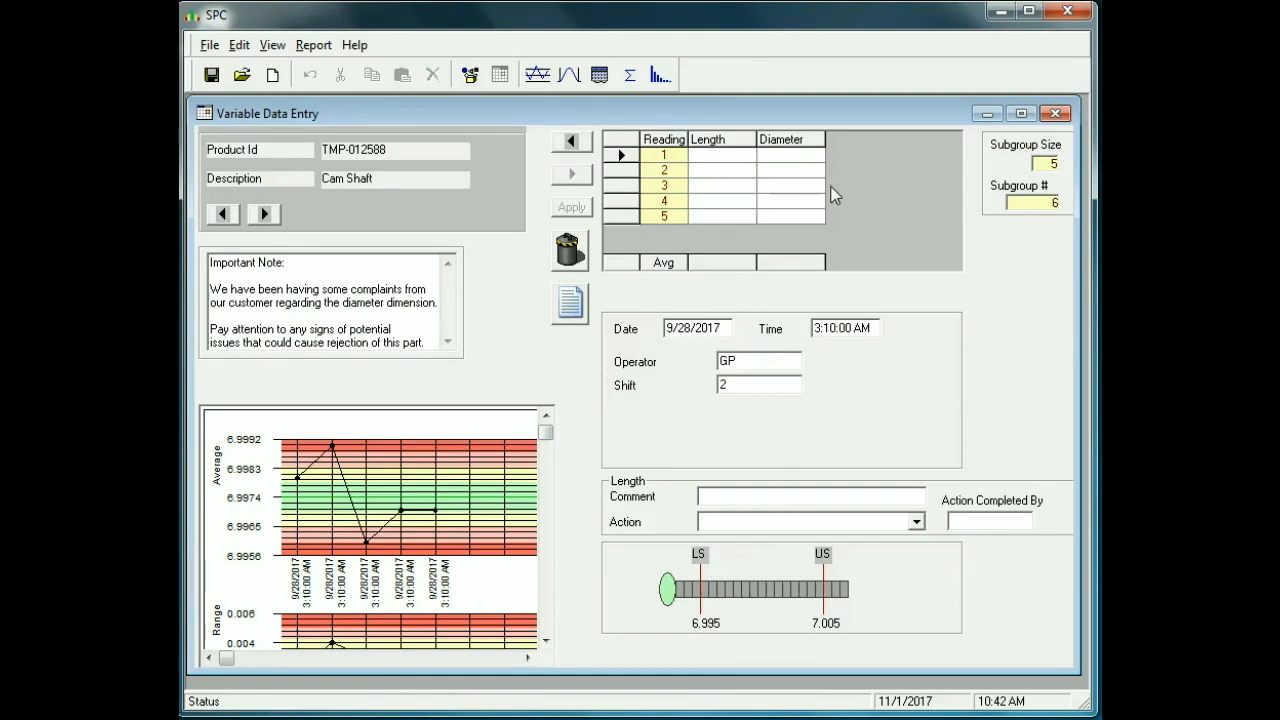
text(6.999)
key(Return)
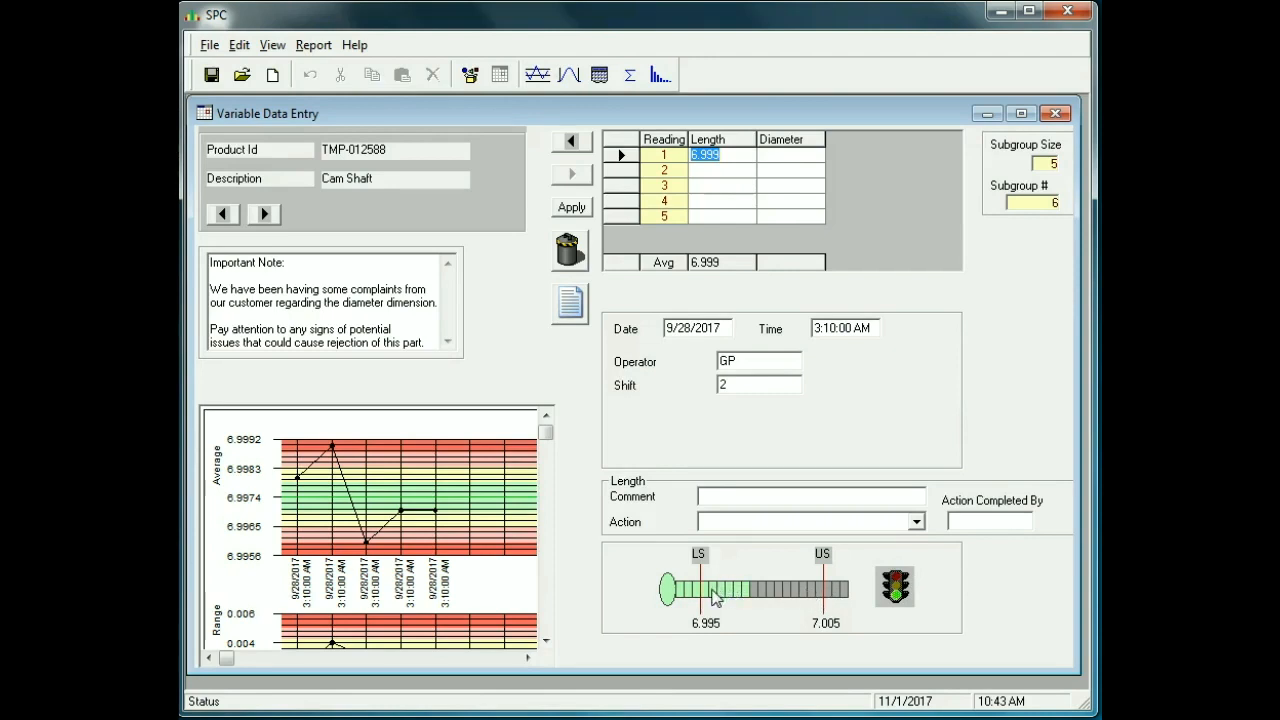
click(702, 170)
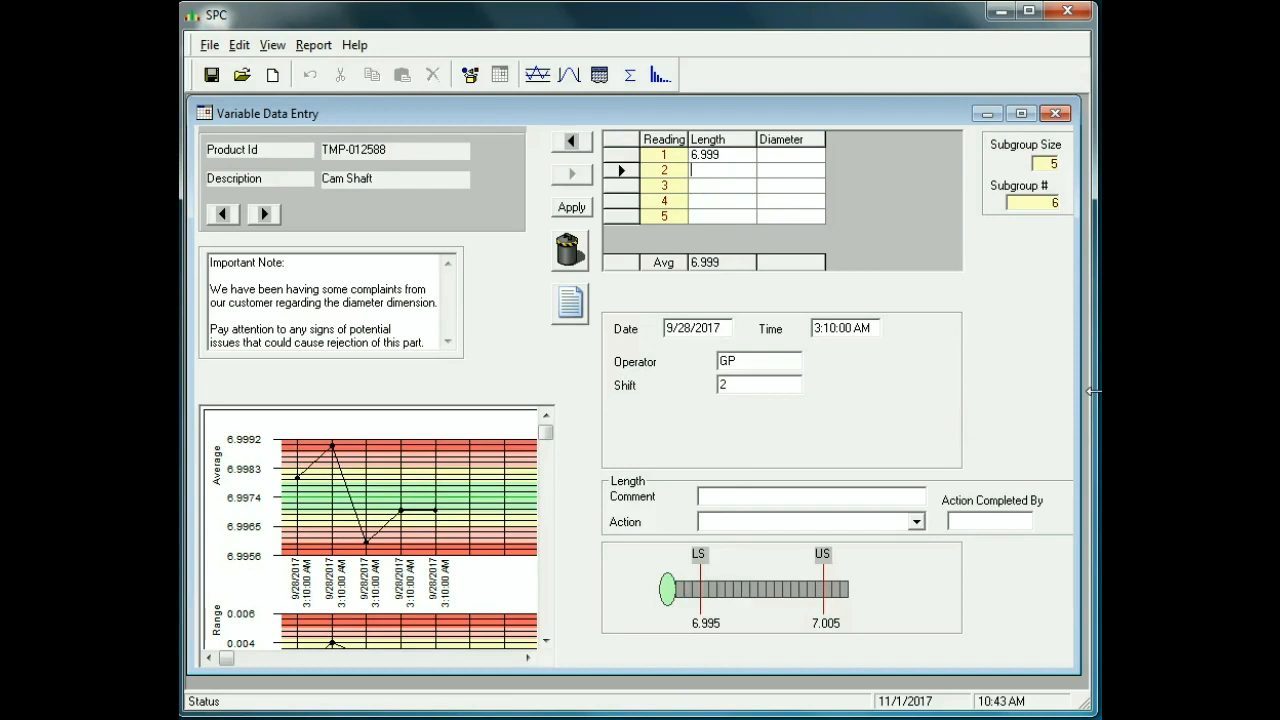
text(7.004)
key(Return)
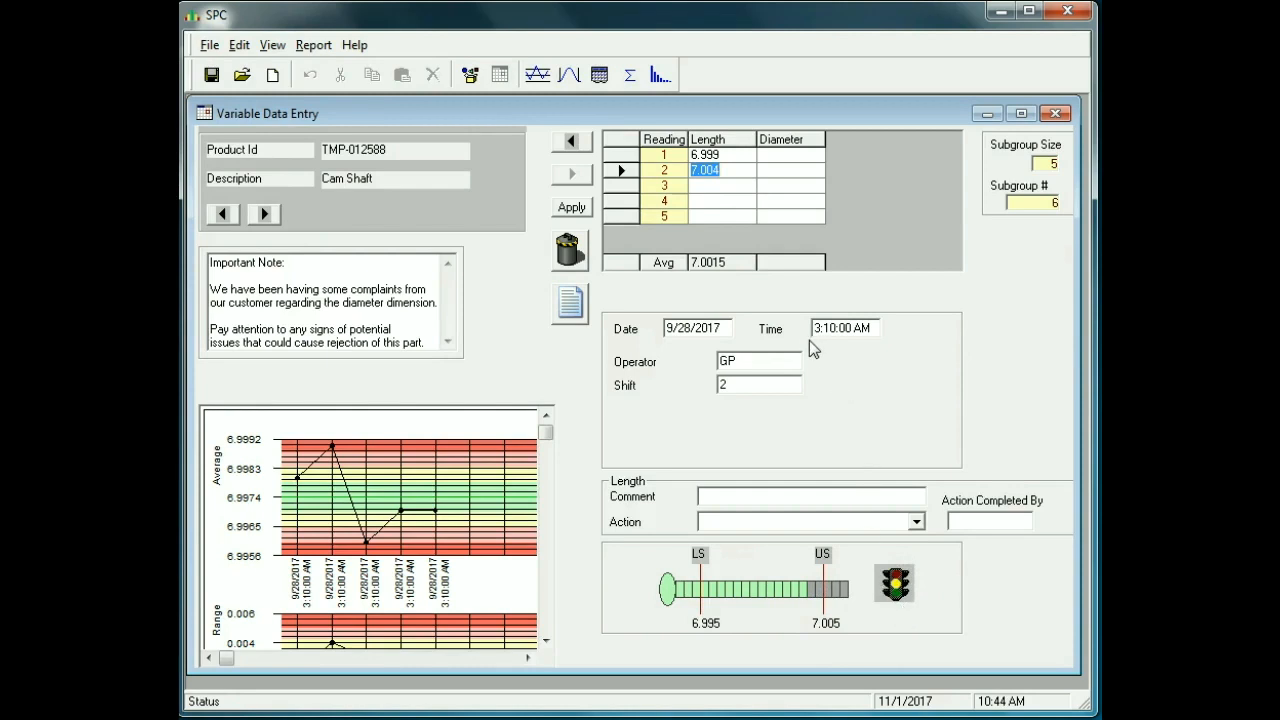
click(713, 189)
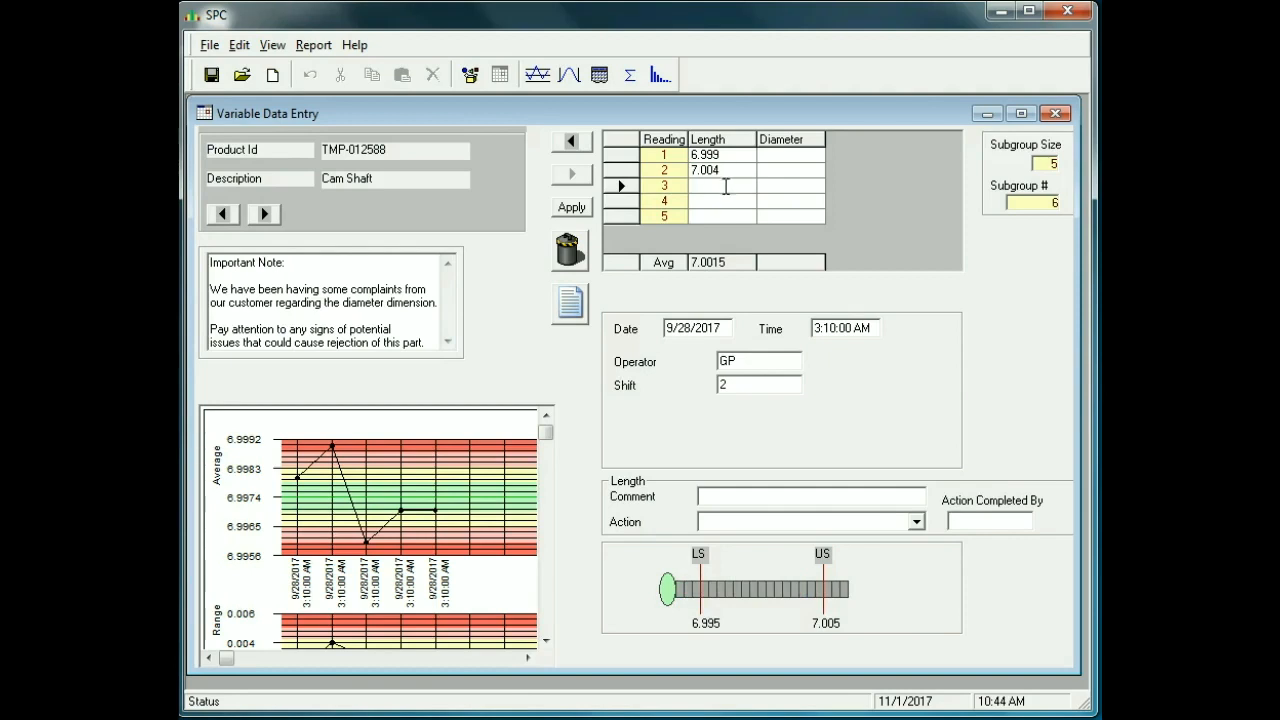
text(7.006)
key(Return)
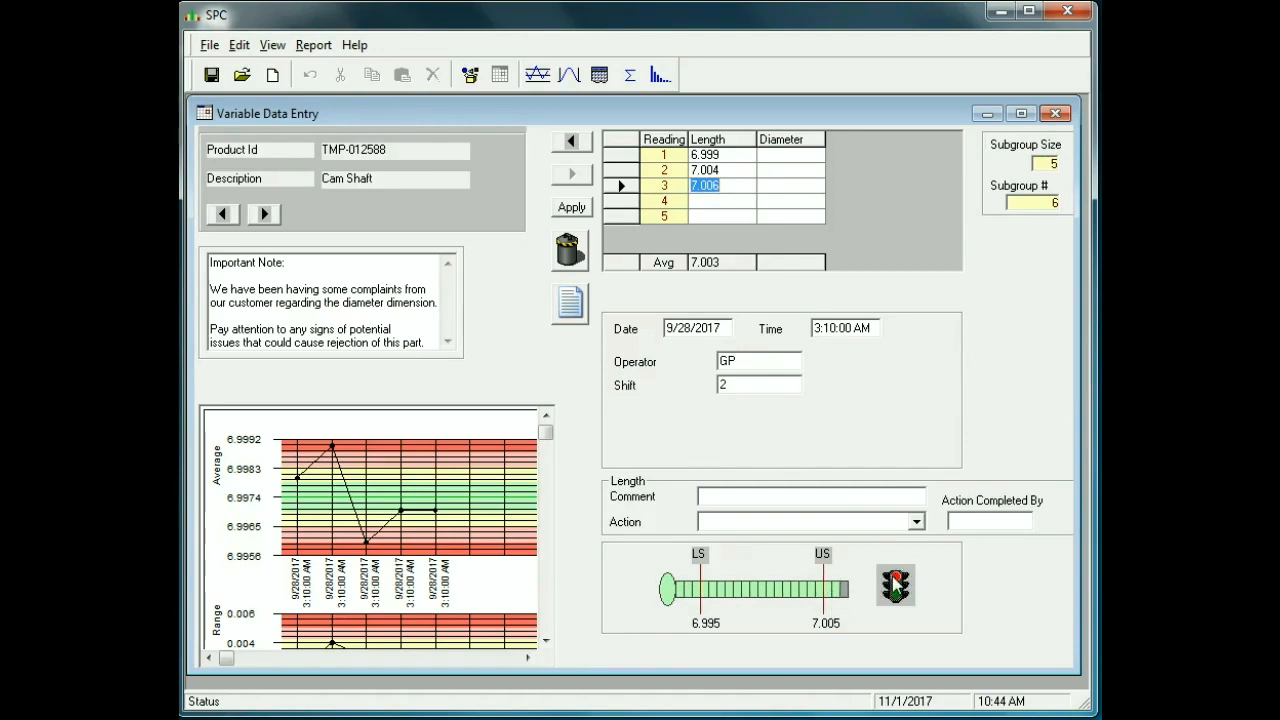
- Enter 7.005 and 7.006 as Length readings 4 and 5 of the subgroup
click(703, 203)
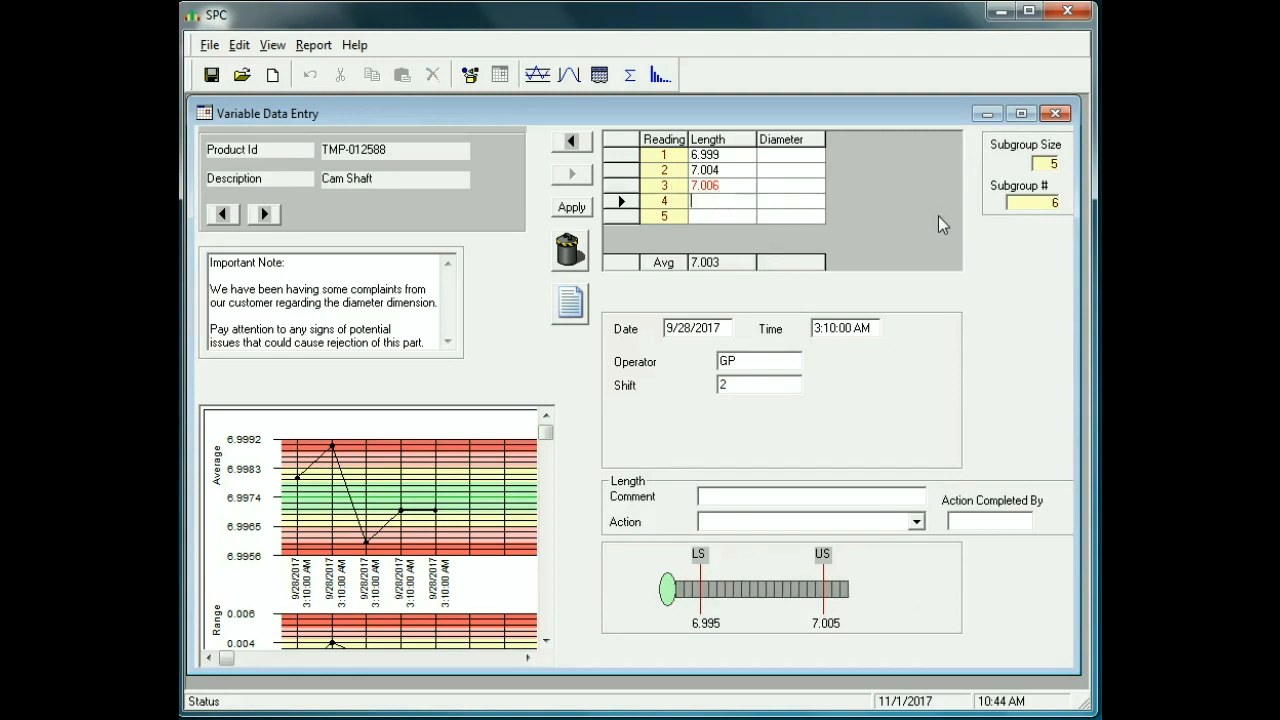
text(7.000)
key(BackSpace)
text(5)
key(Return)
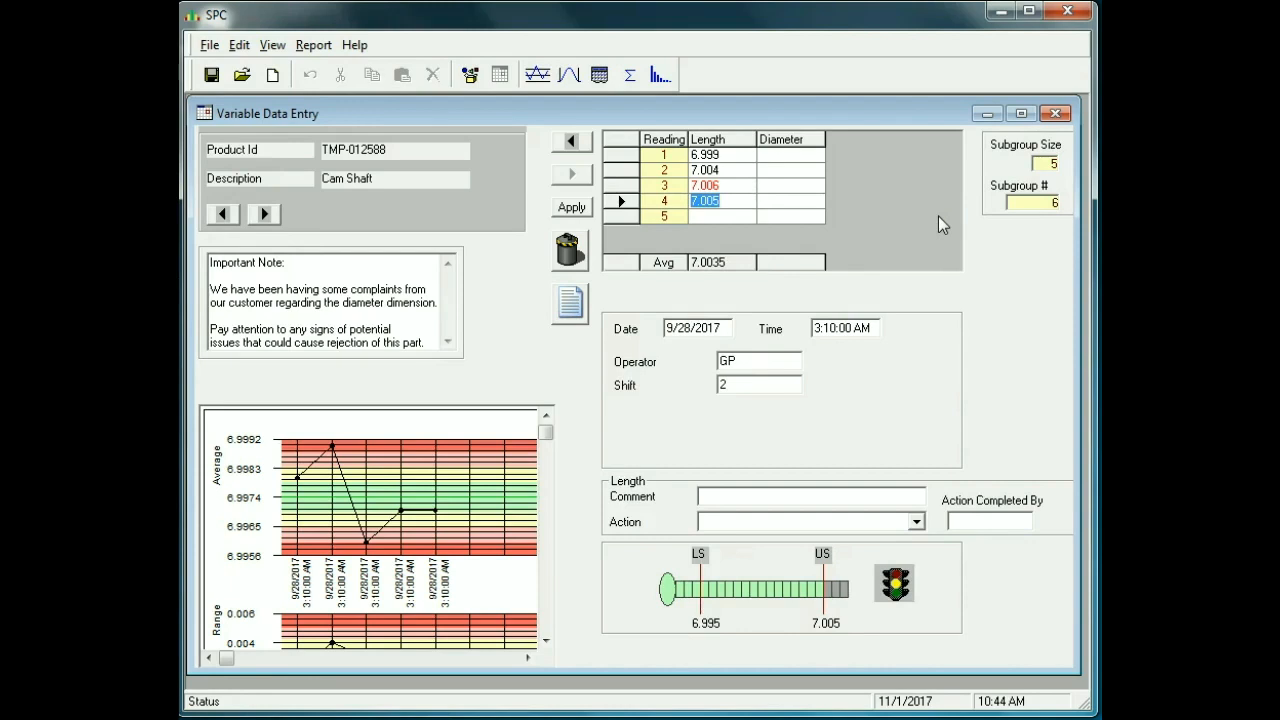
click(703, 216)
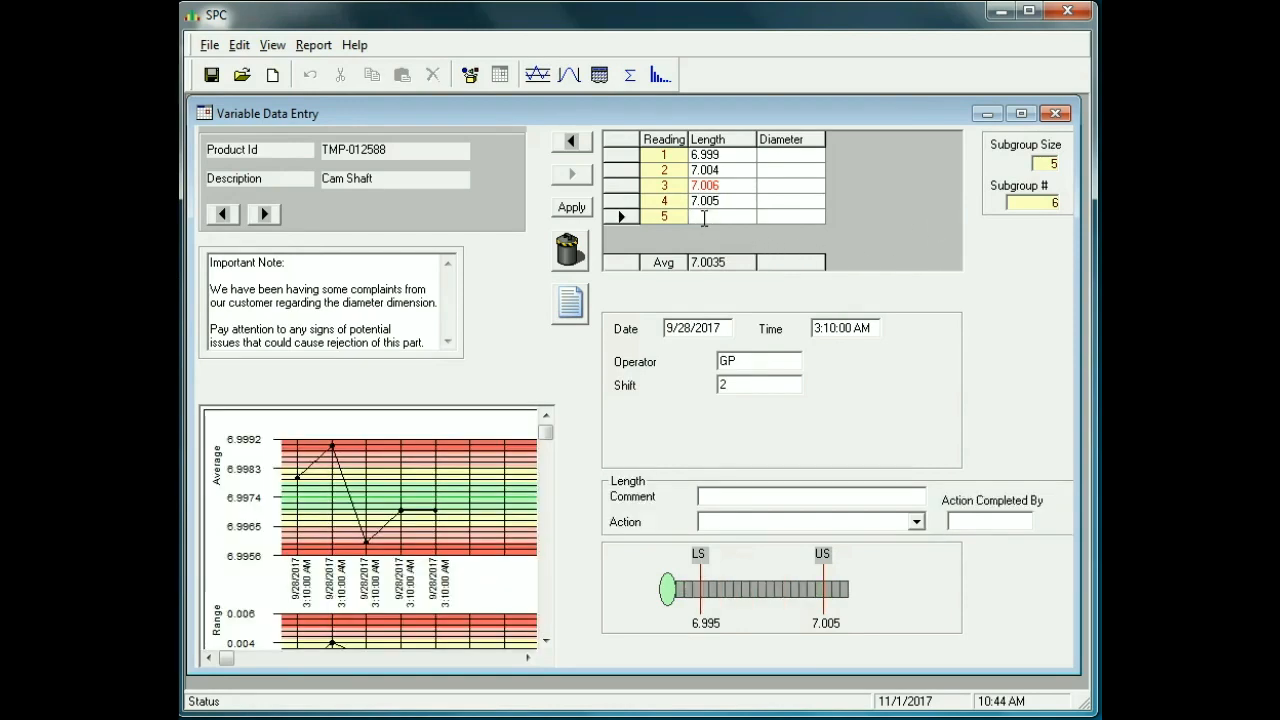
text(7.006)
key(Return)
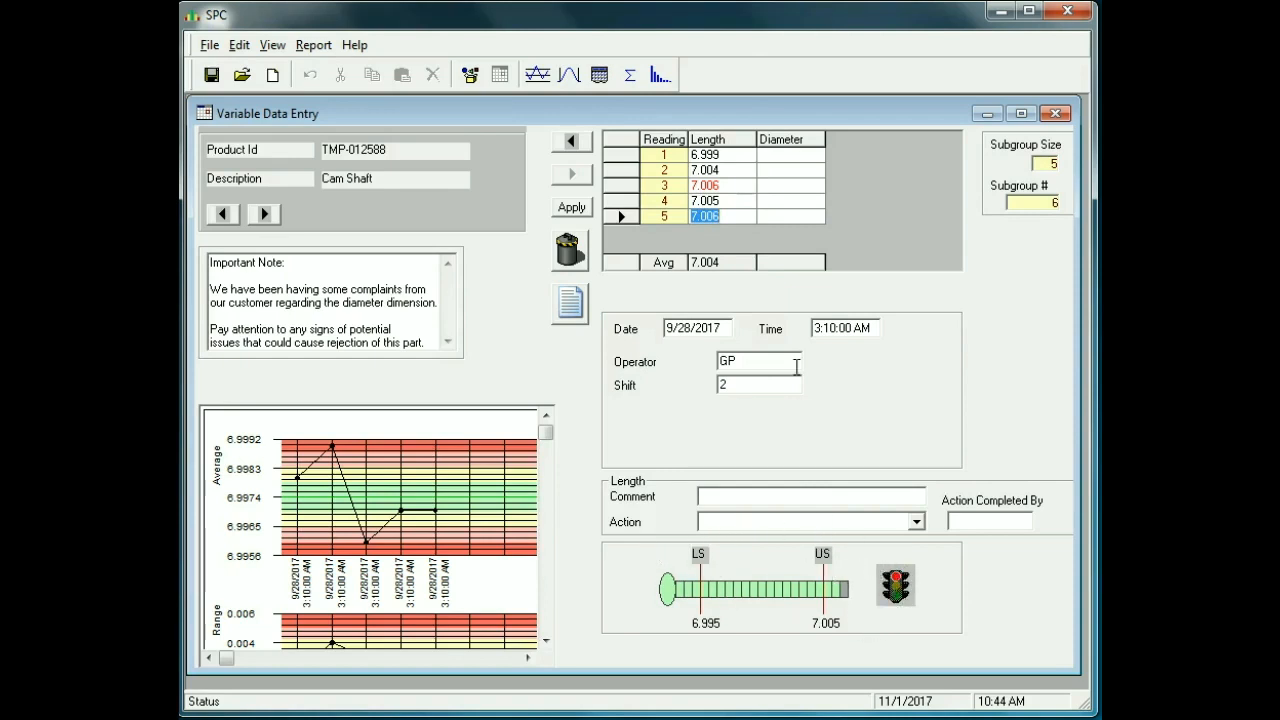
- Enter 2.001, 1.999 and 1.998 as Diameter readings 1 to 3
click(786, 158)
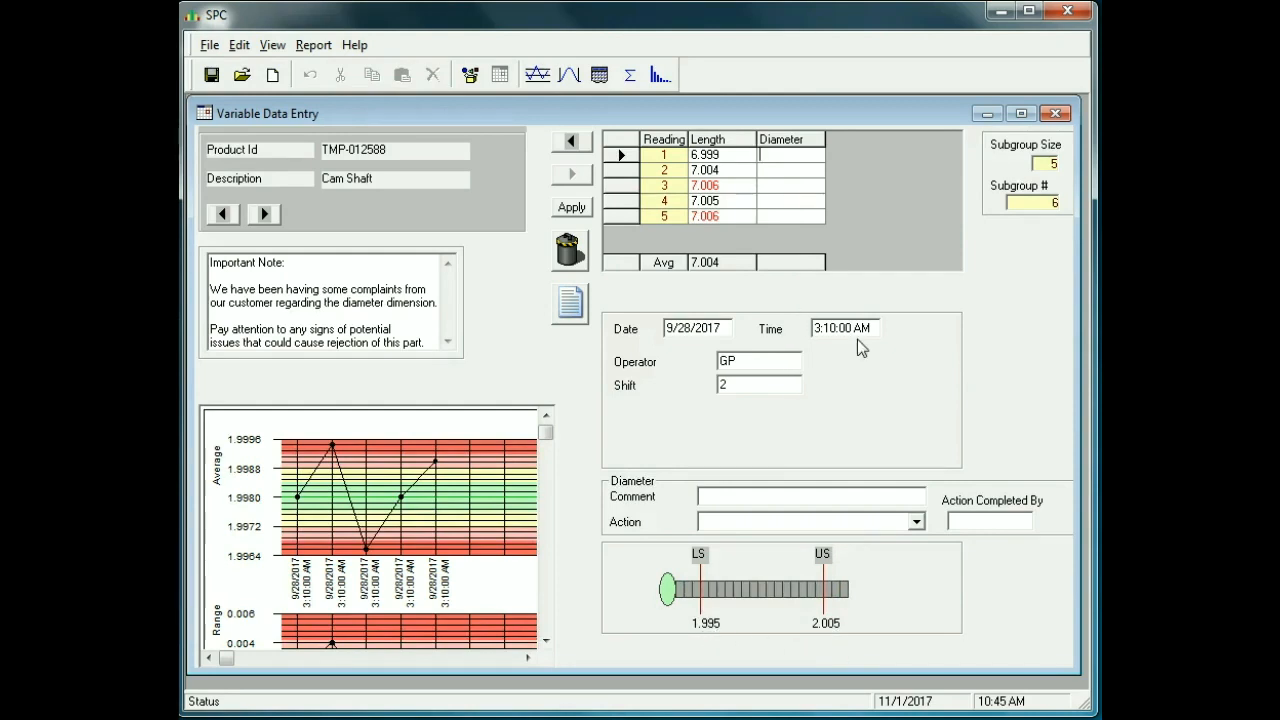
text(2.001)
key(Return)
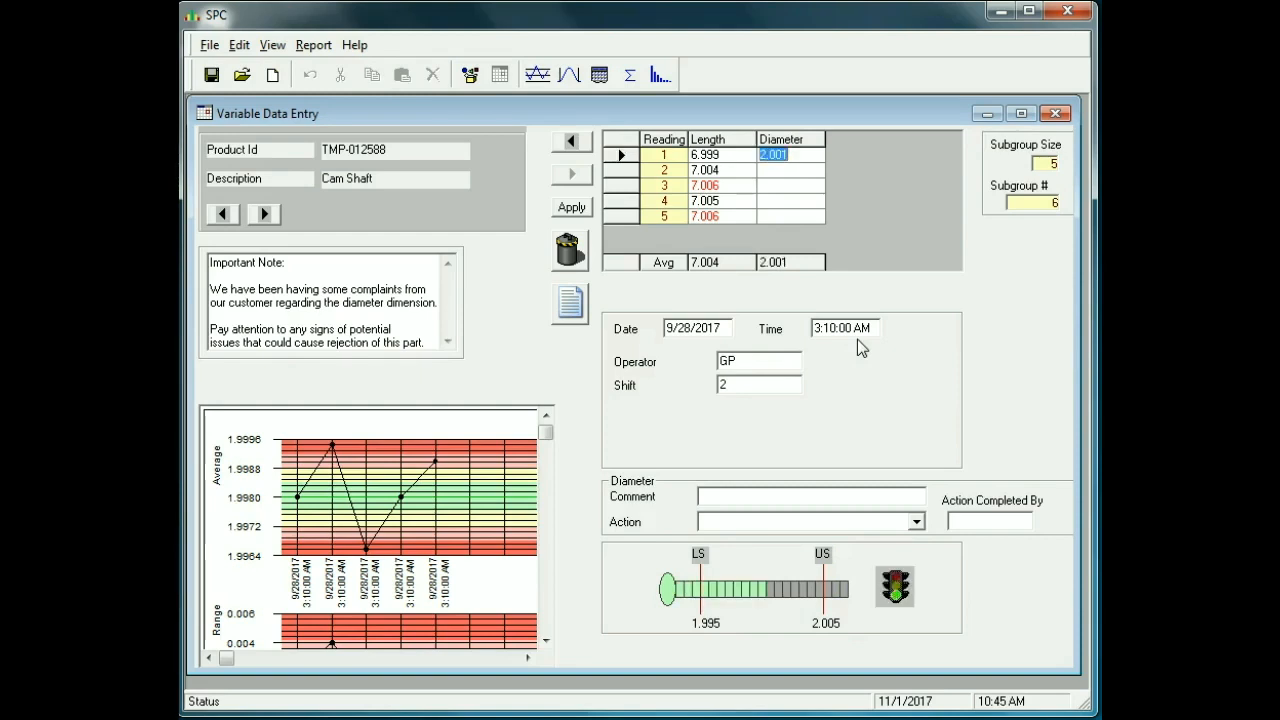
key(Down)
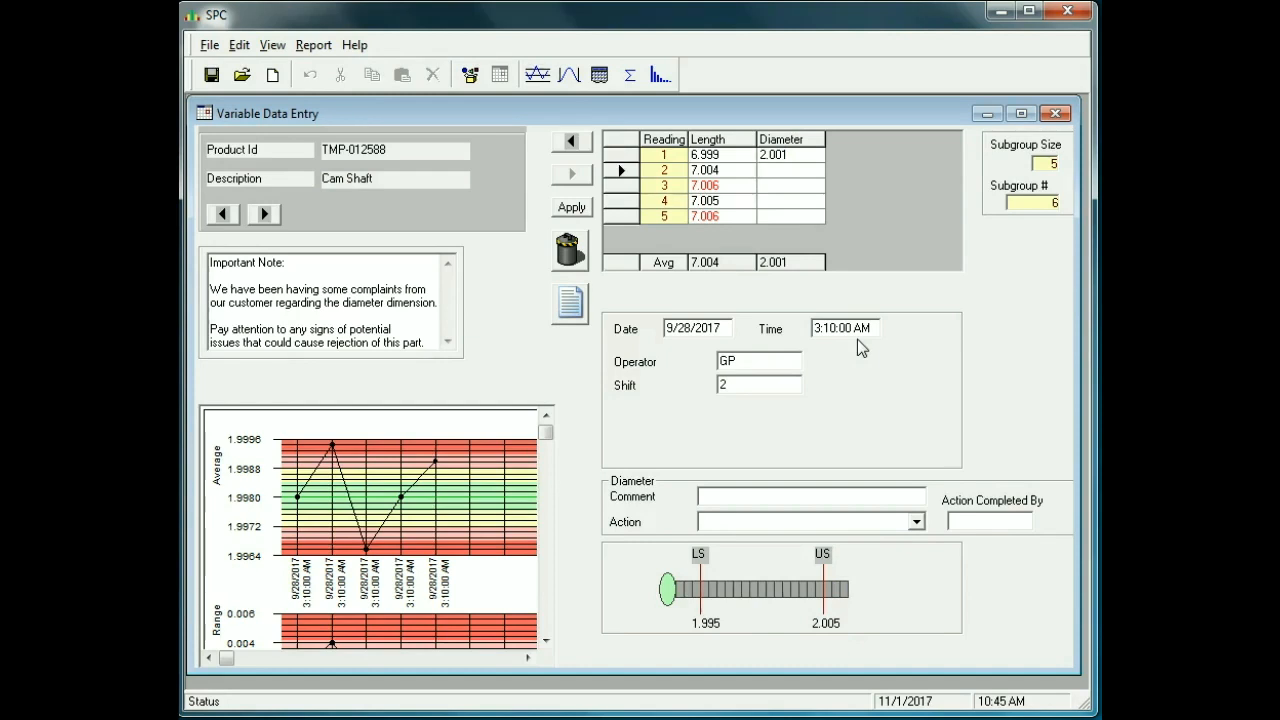
text(1.999)
key(Return)
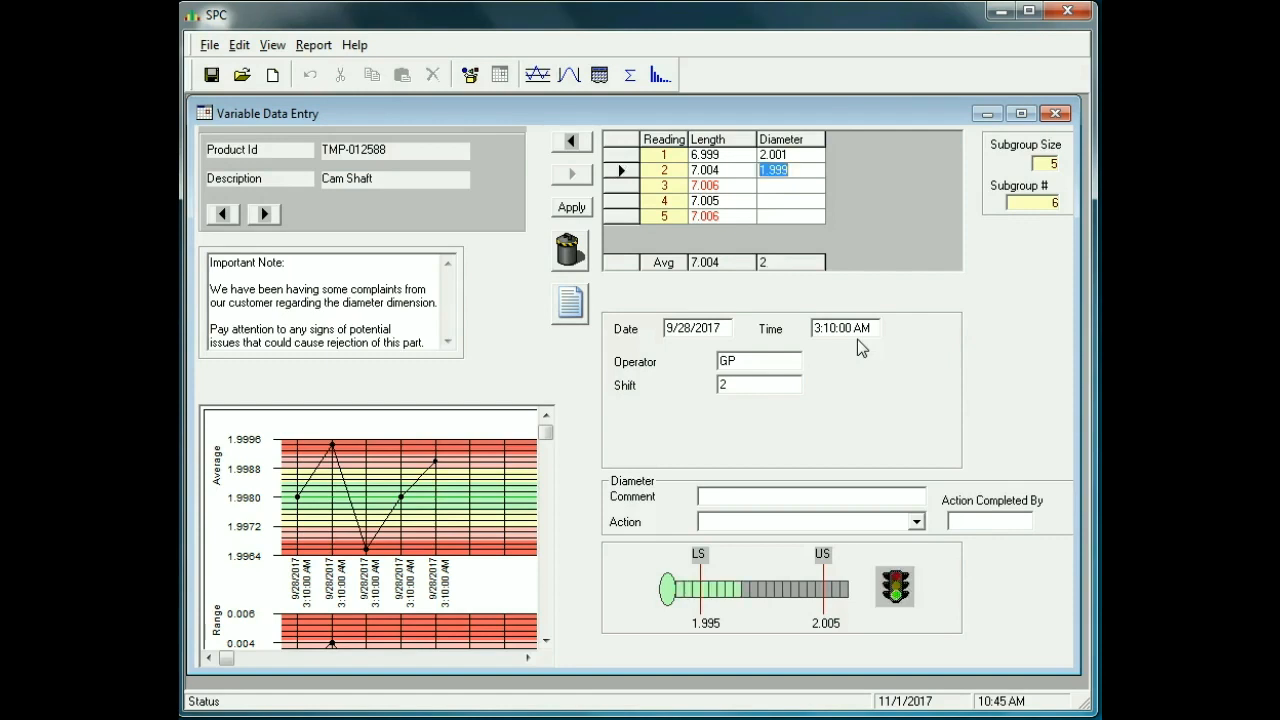
key(Return)
text(1.998)
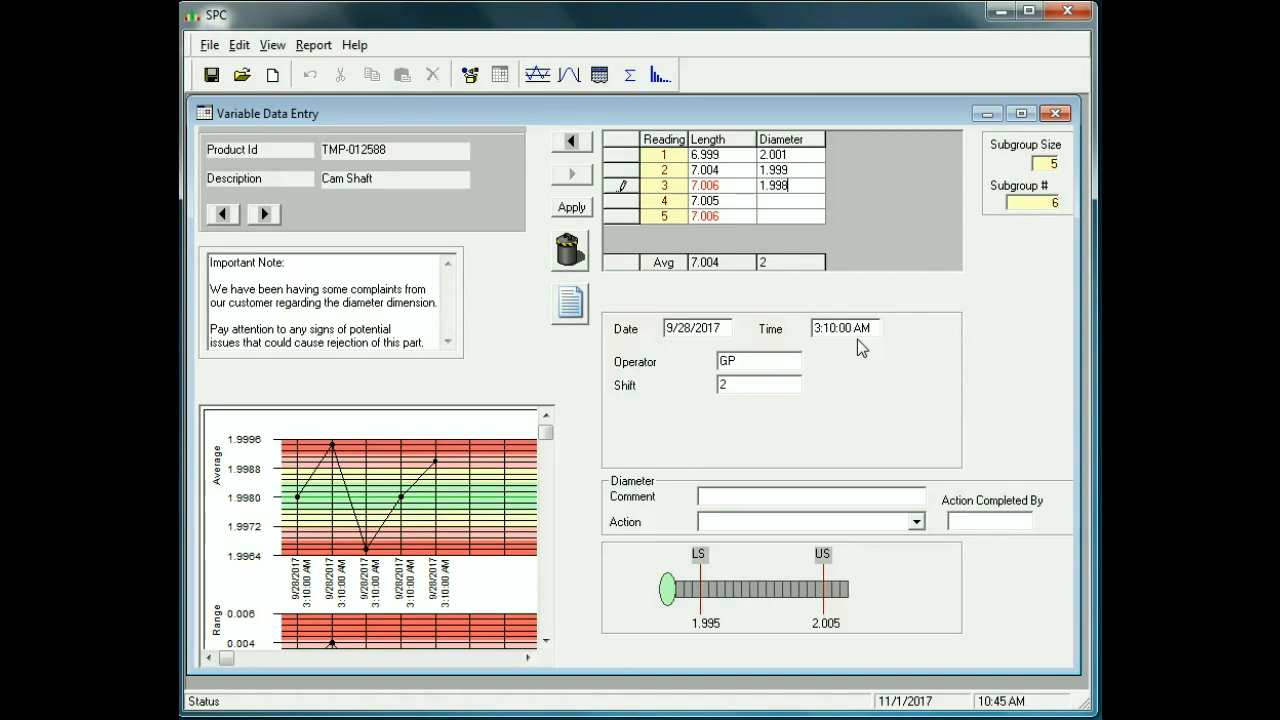
key(Return)
- Enter 1.997 and 1.996 as Diameter readings 4 and 5
key(Return)
text(1.997)
key(Return)
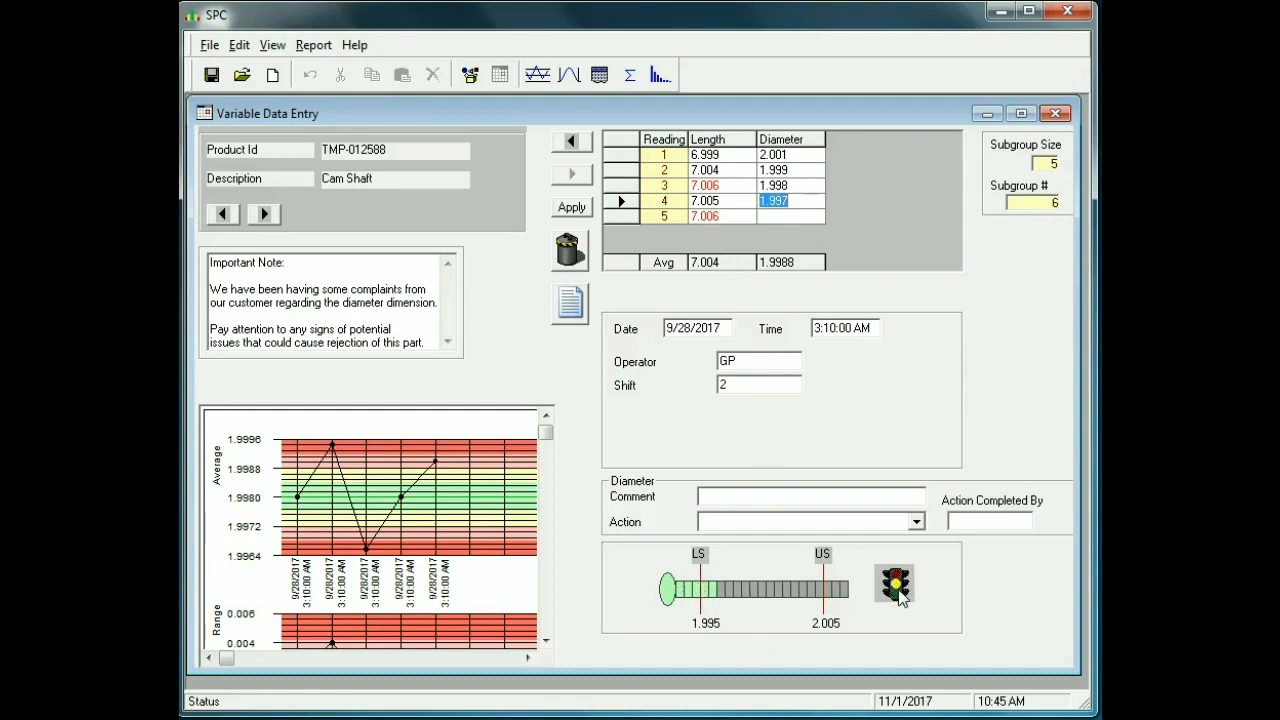
click(768, 219)
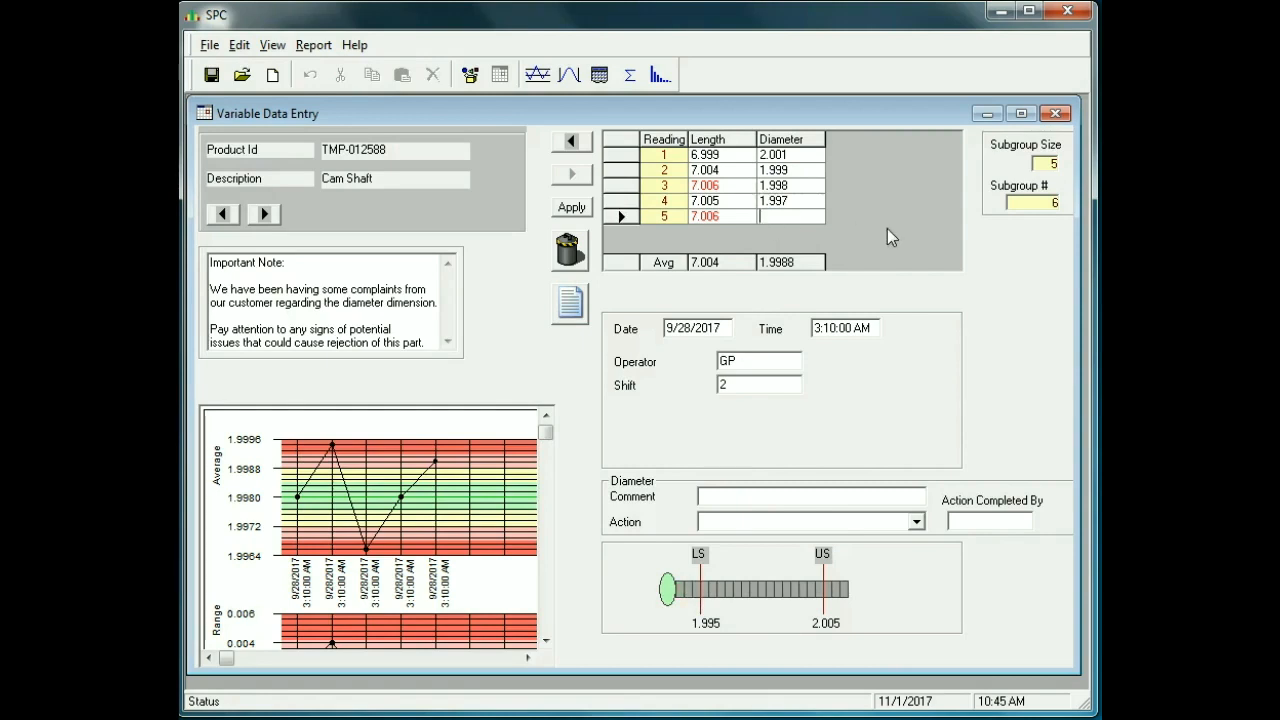
text(1.996)
key(Return)
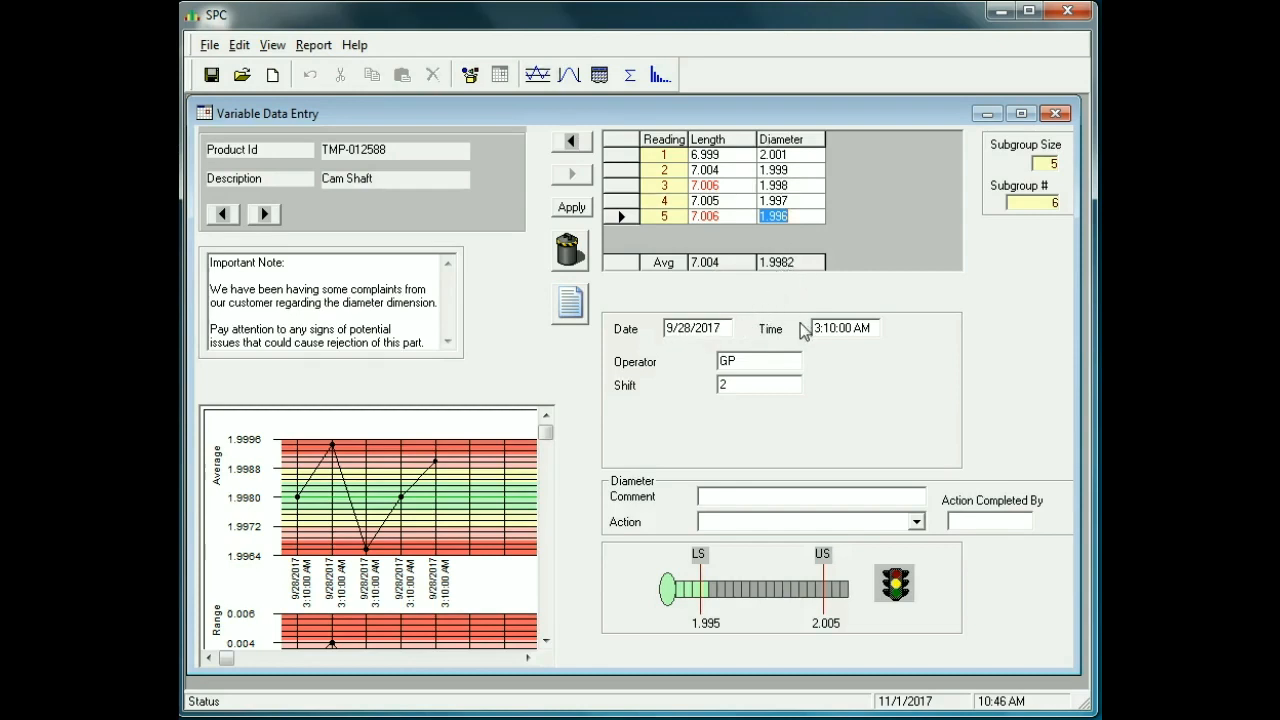
- Set the subgroup's date to 11/1/2017
click(672, 327)
key(Delete)
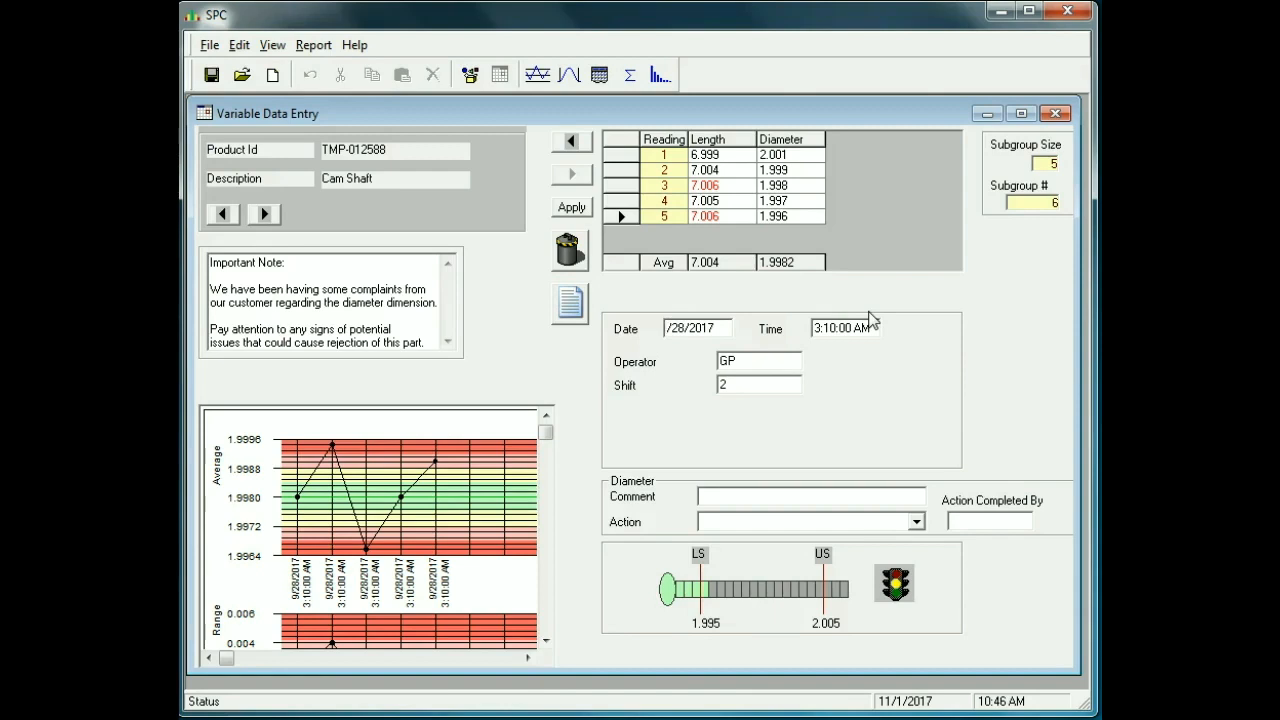
text(11)
key(Delete)
key(Delete)
text(1)
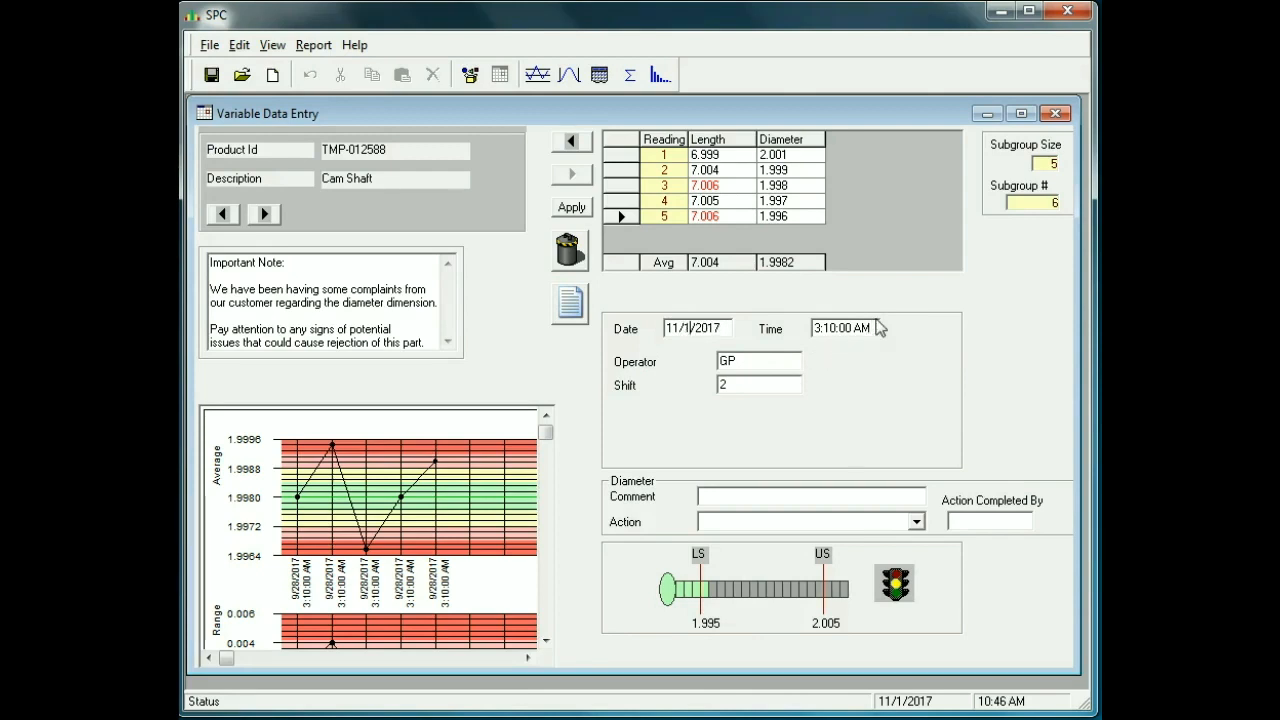
- Set the subgroup's time to 10:00:00 AM
click(817, 327)
key(Delete)
key(Delete)
text(10)
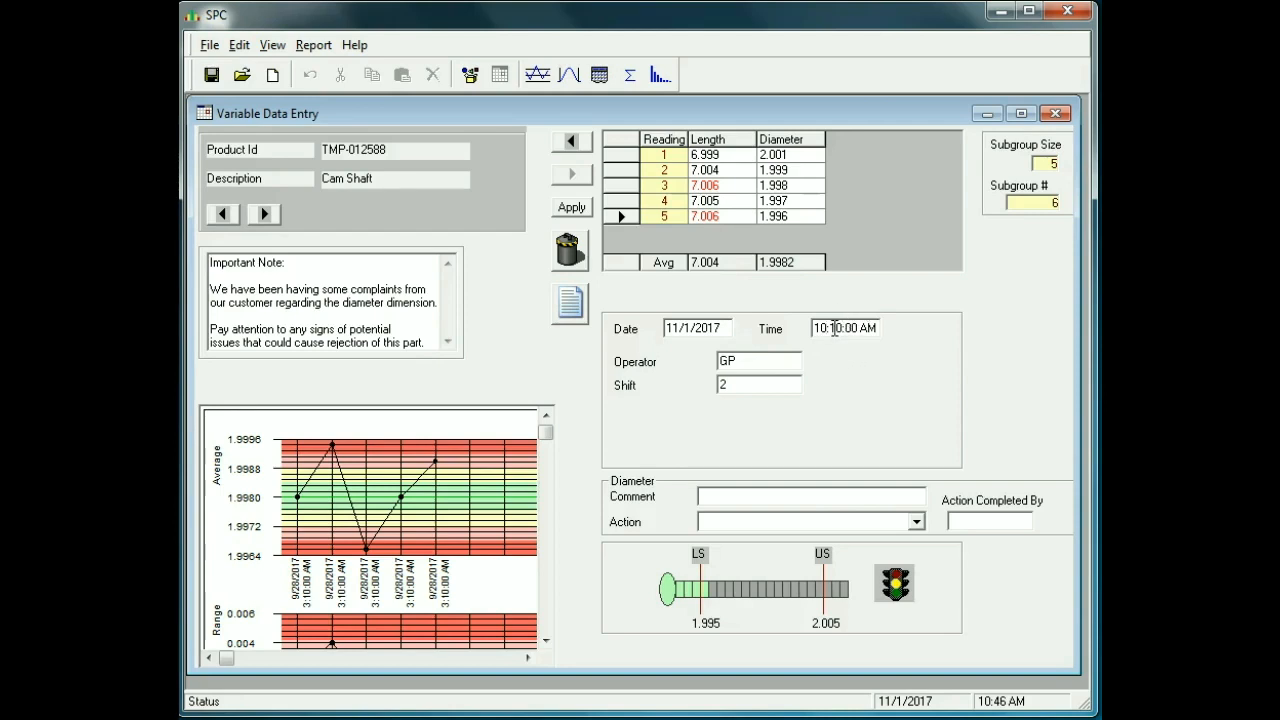
drag(836, 328, 829, 328)
text(0)
- Replace the operator entry with the operator's first name and set the shift to 1
key(BackSpace)
key(BackSpace)
text(Bill)
click(734, 387)
text(2)
key(BackSpace)
text(1)
- Check the available Diameter actions without choosing one, and apply the completed subgroup
click(916, 522)
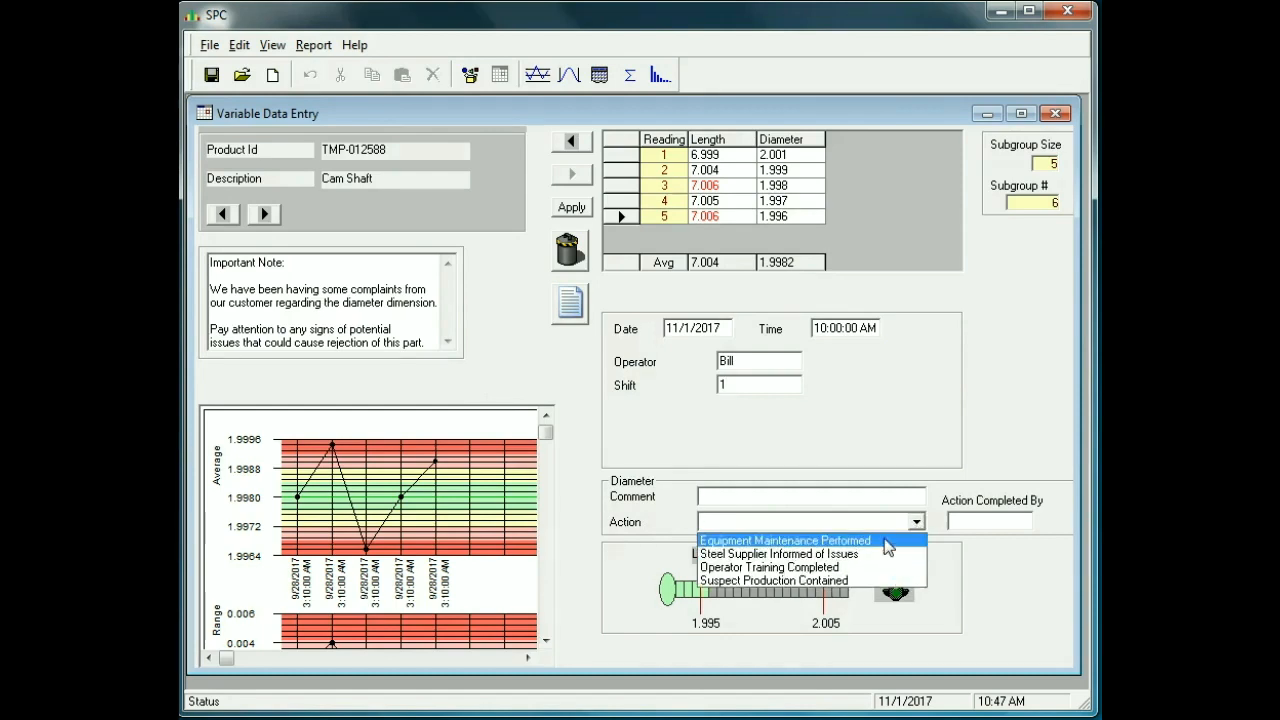
click(870, 529)
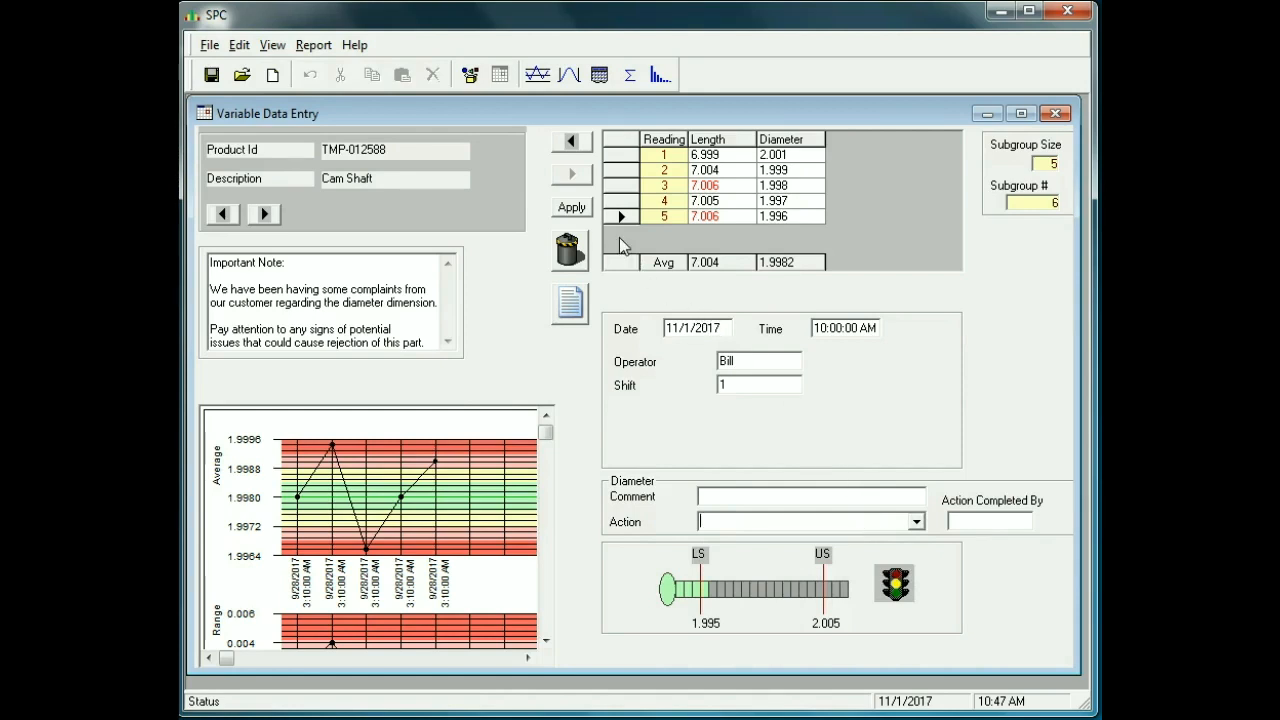
click(575, 212)
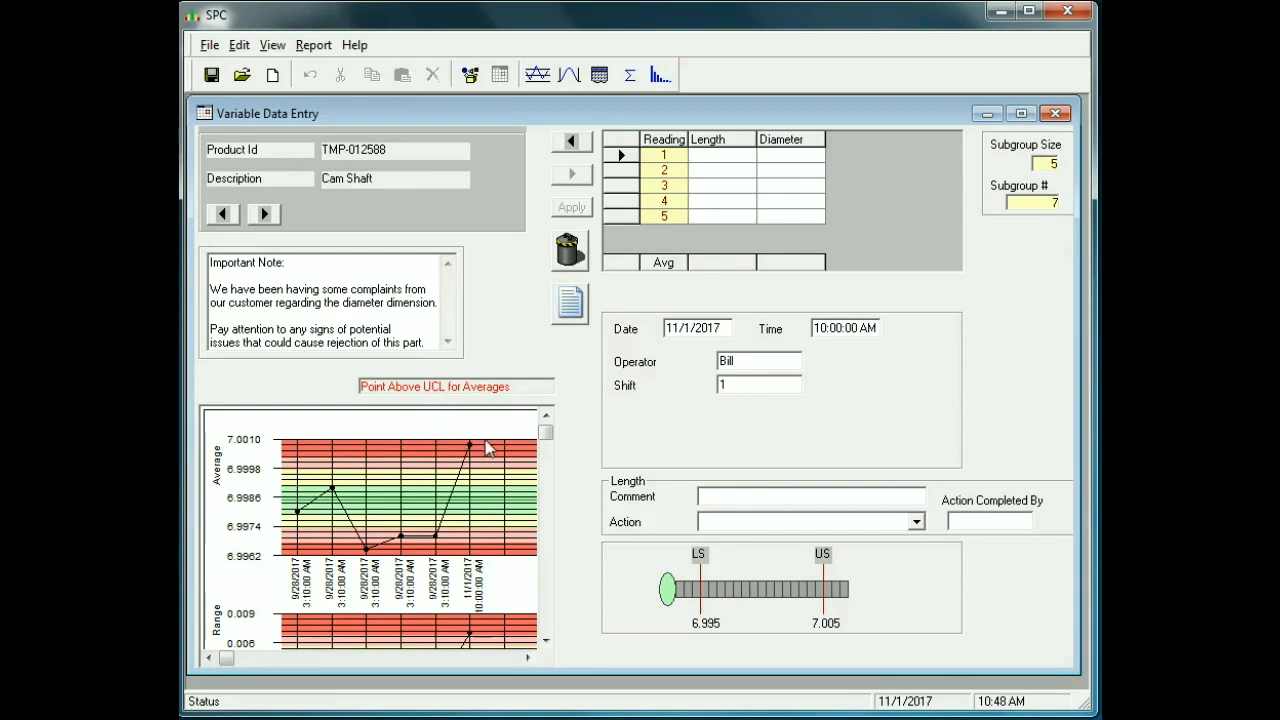
- Set the Length action to Suspect Production Contained, enter the name of the person who completed it, and save
click(915, 522)
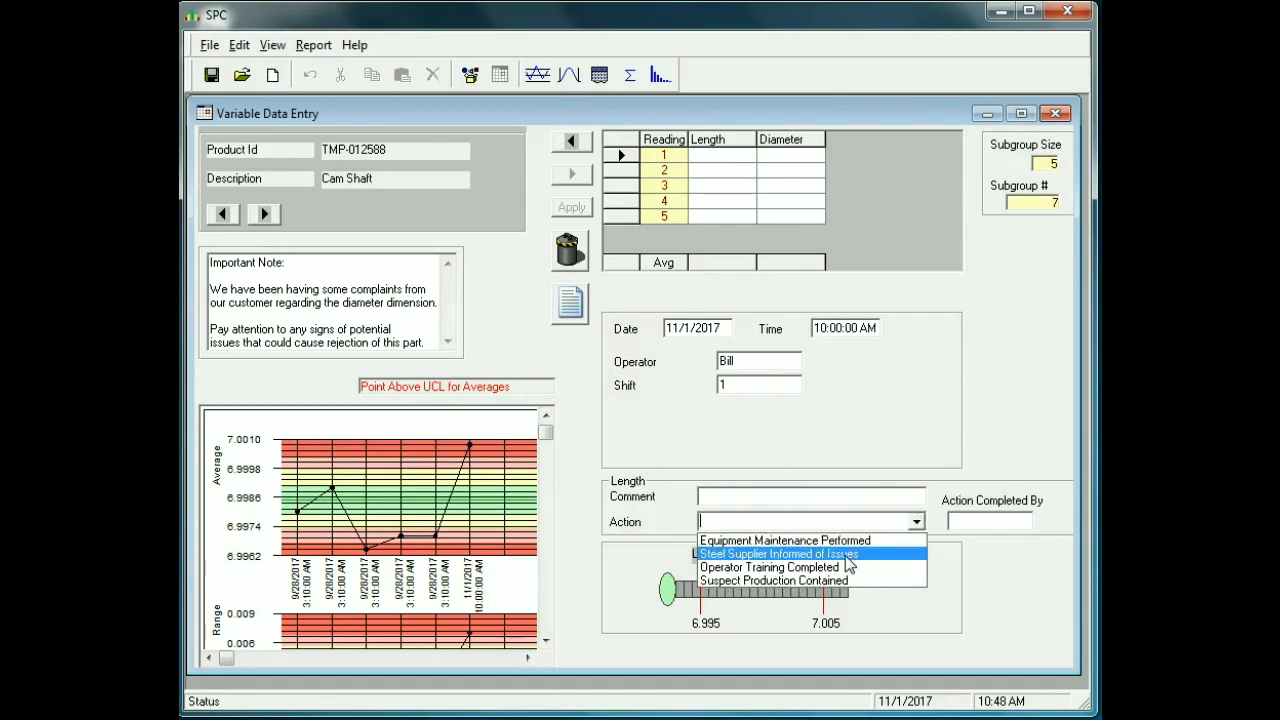
click(771, 581)
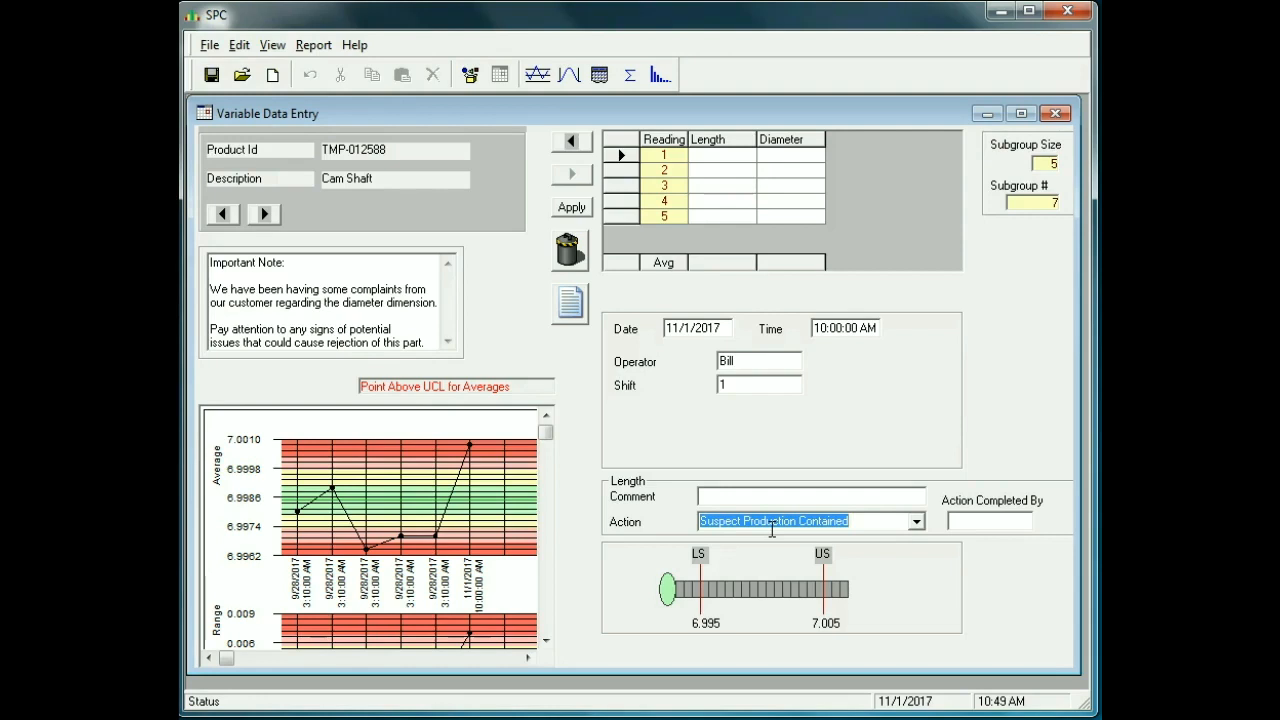
click(987, 521)
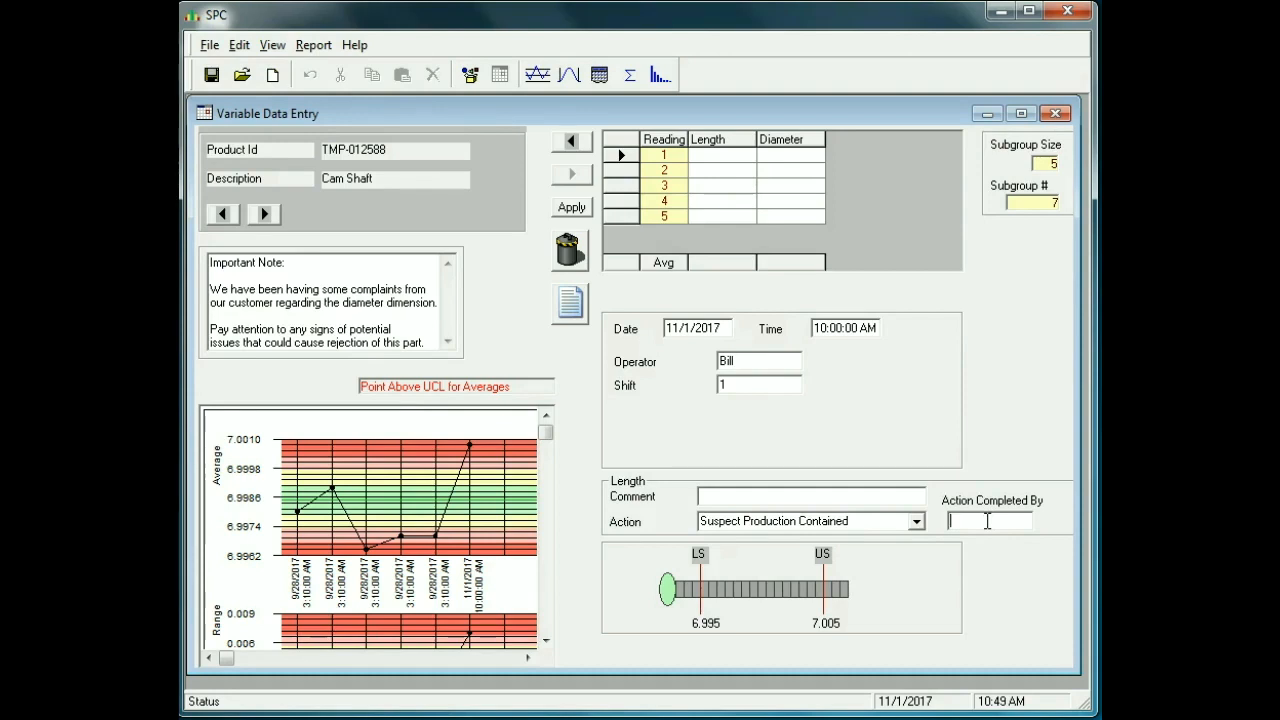
text(Bill)
click(210, 78)
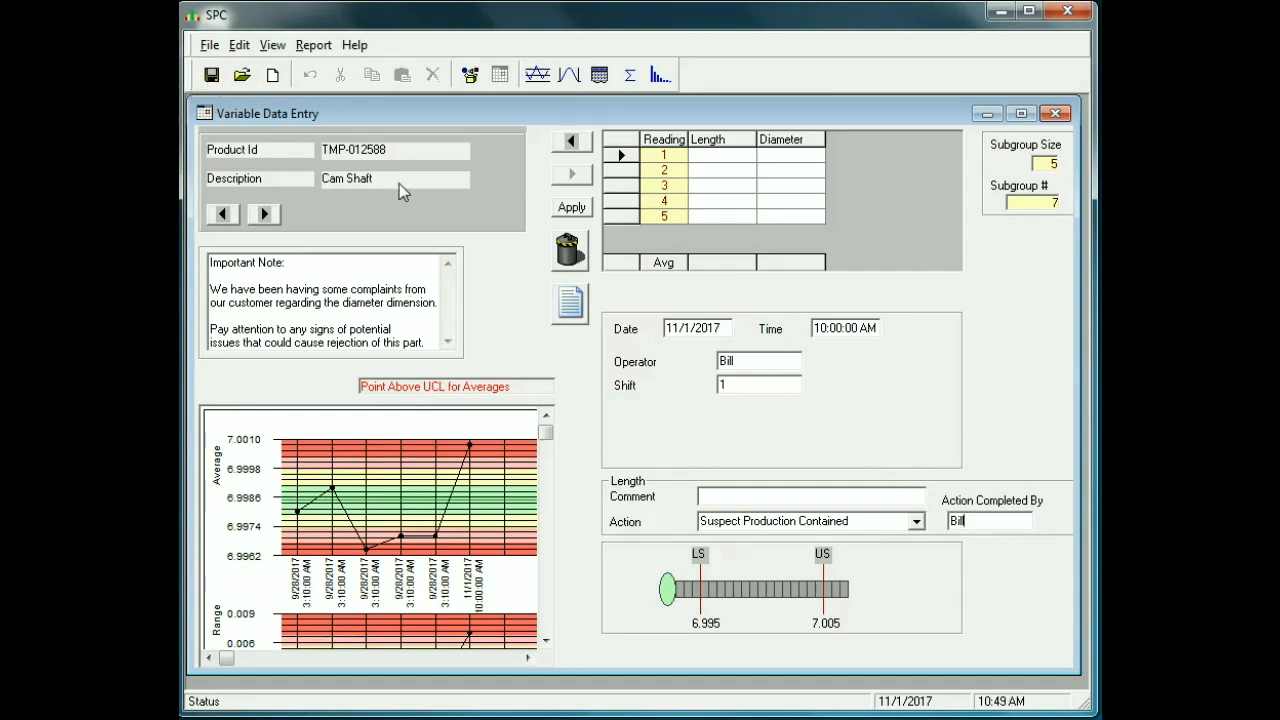
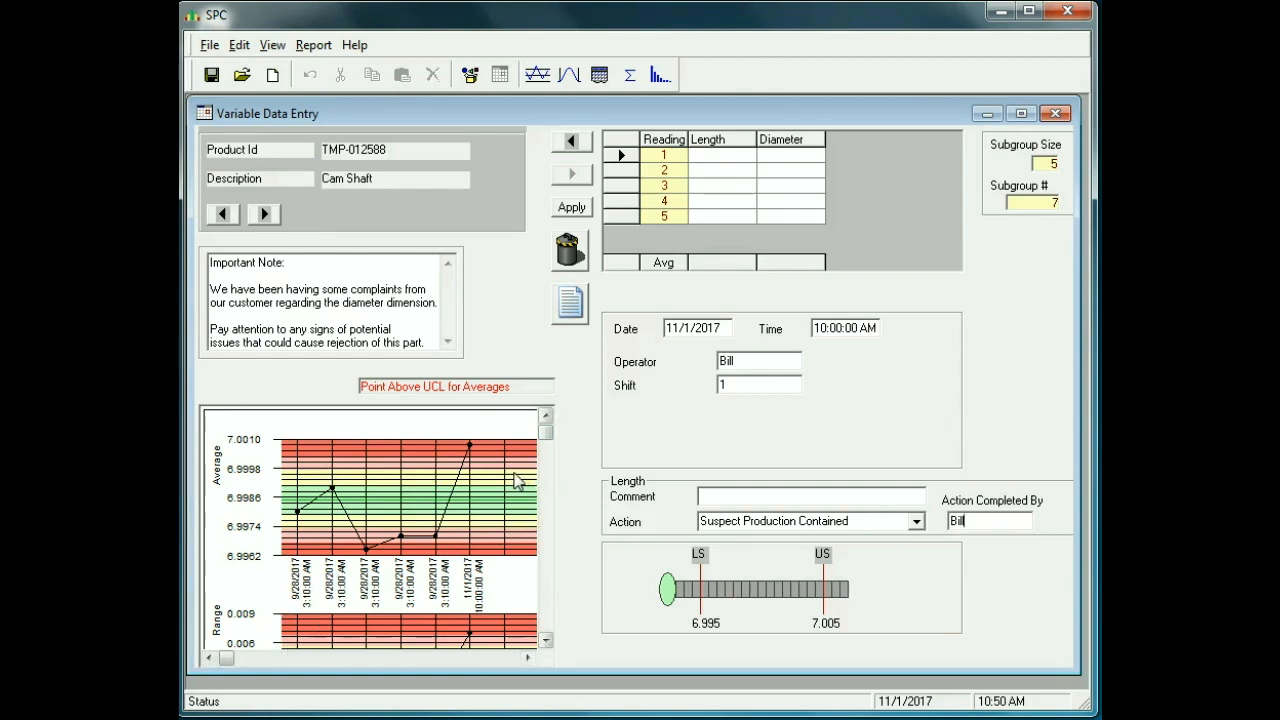
- Close the variable data entry form and open the variable Power Entry form
click(1057, 115)
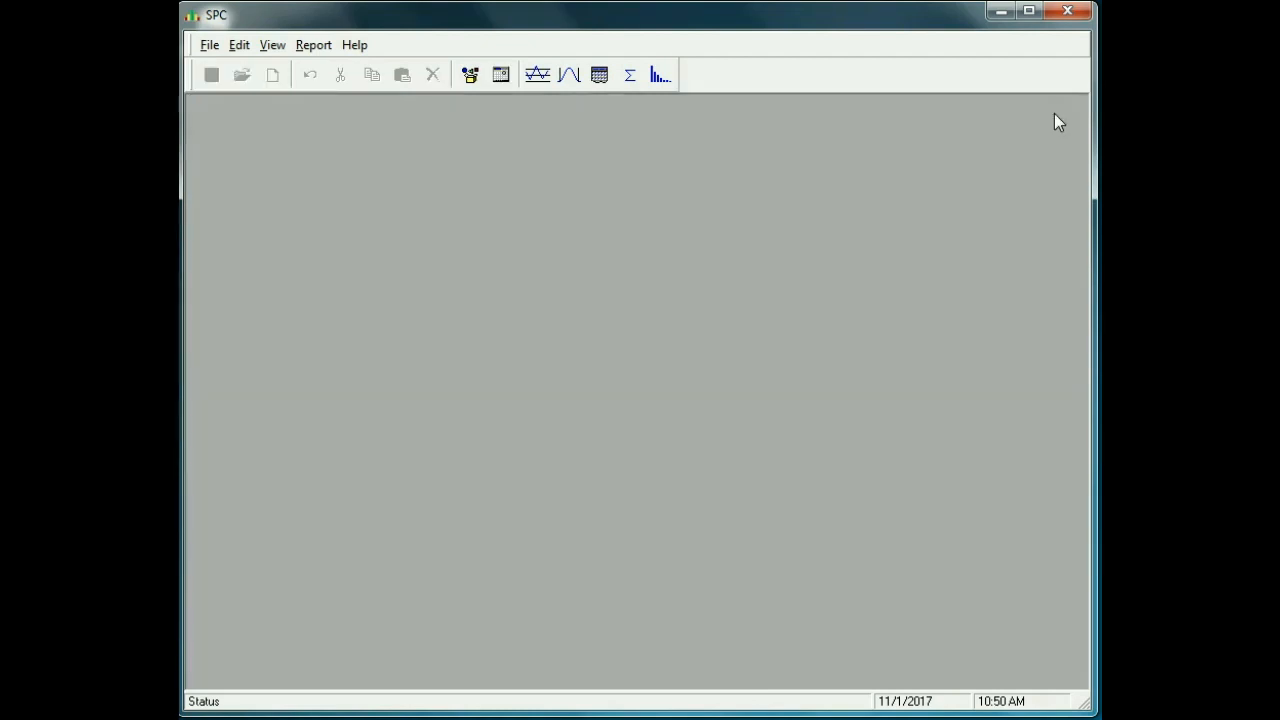
click(208, 46)
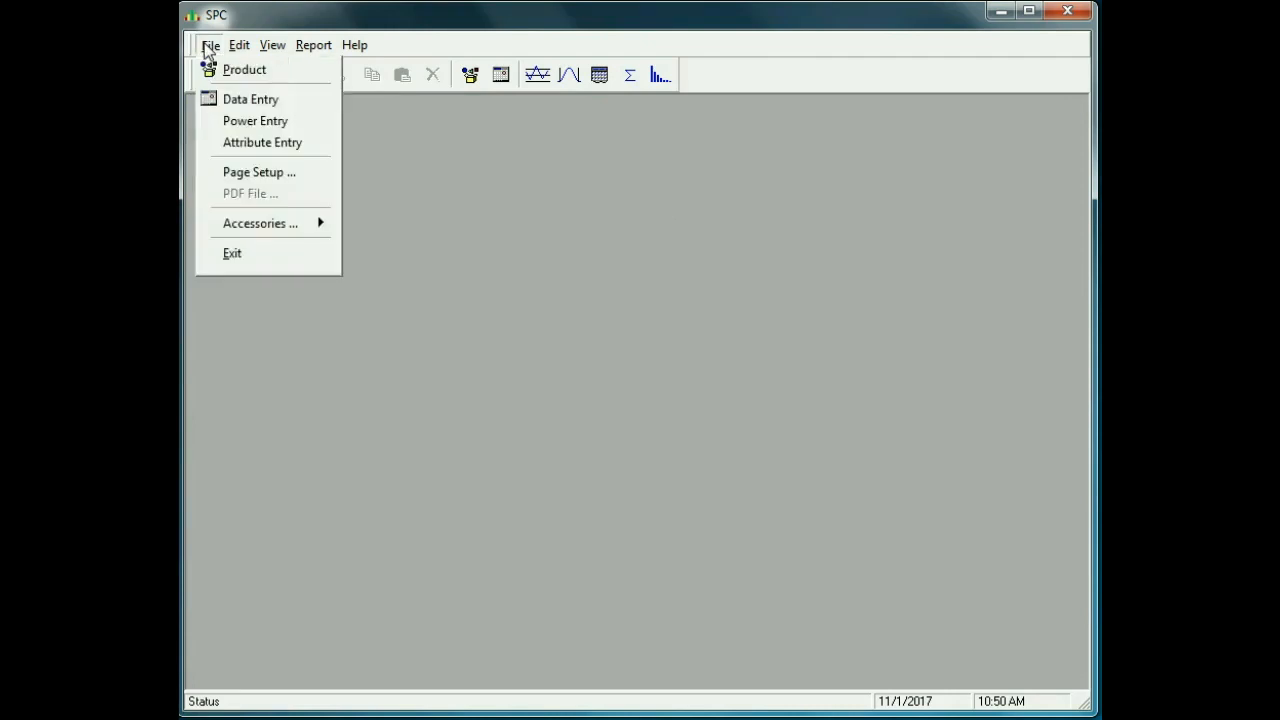
click(228, 121)
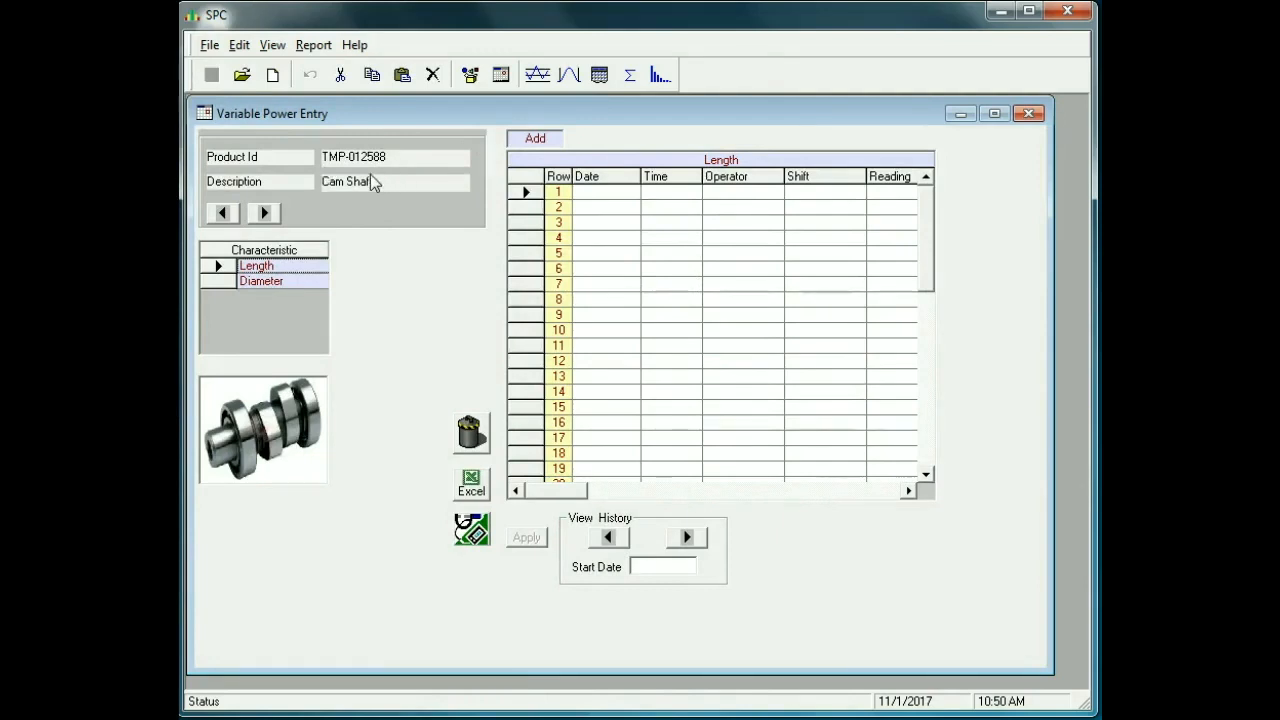
- Find product JP-042458 (External Frame) in the product list and load it for power entry
click(241, 79)
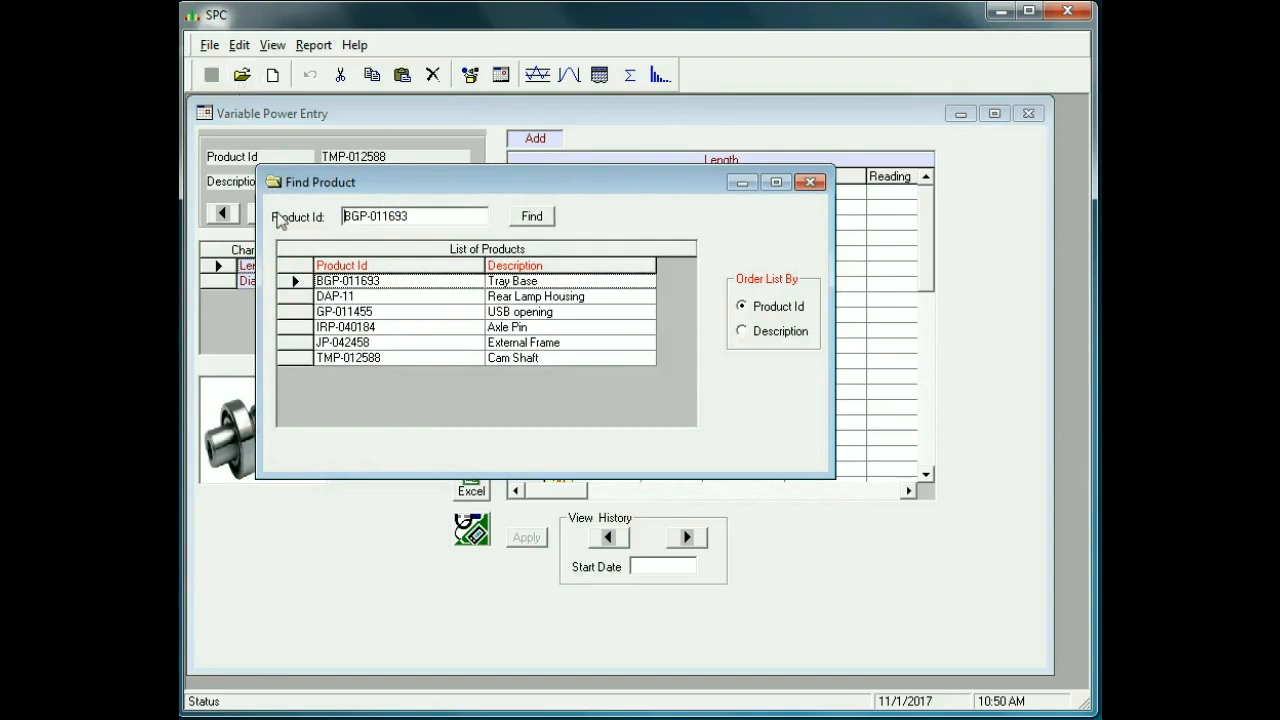
click(330, 331)
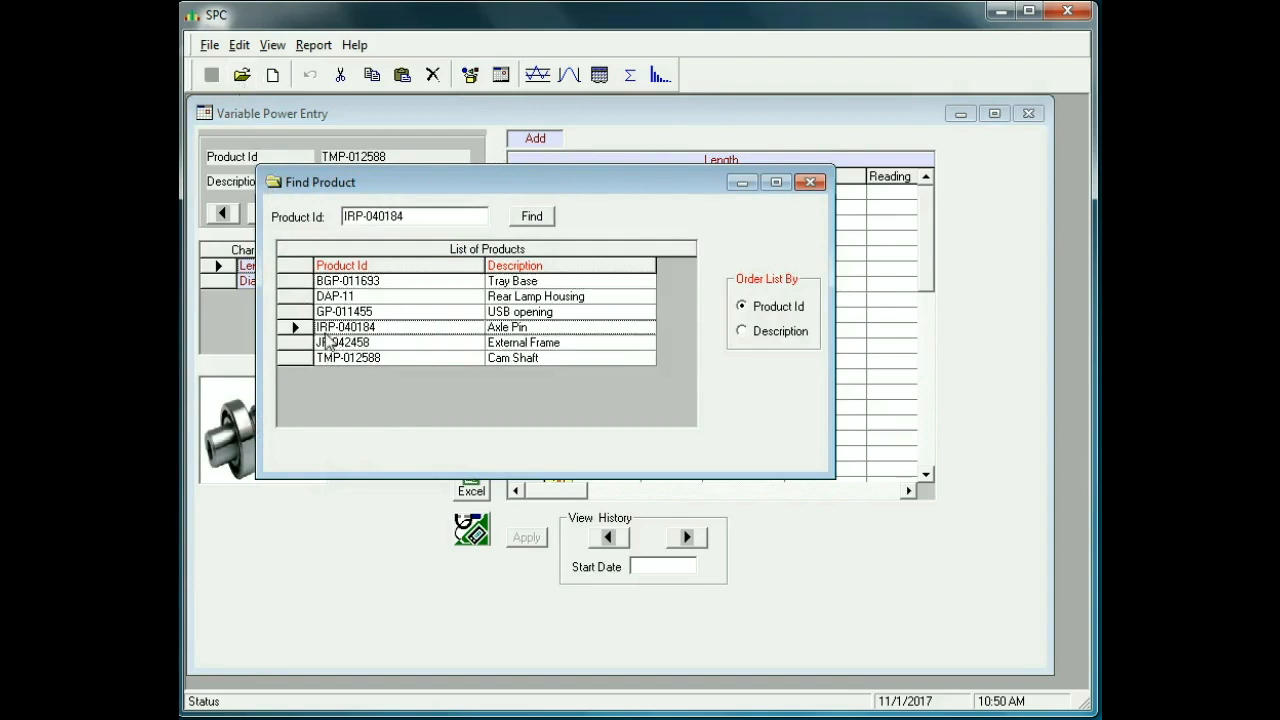
double_click(328, 343)
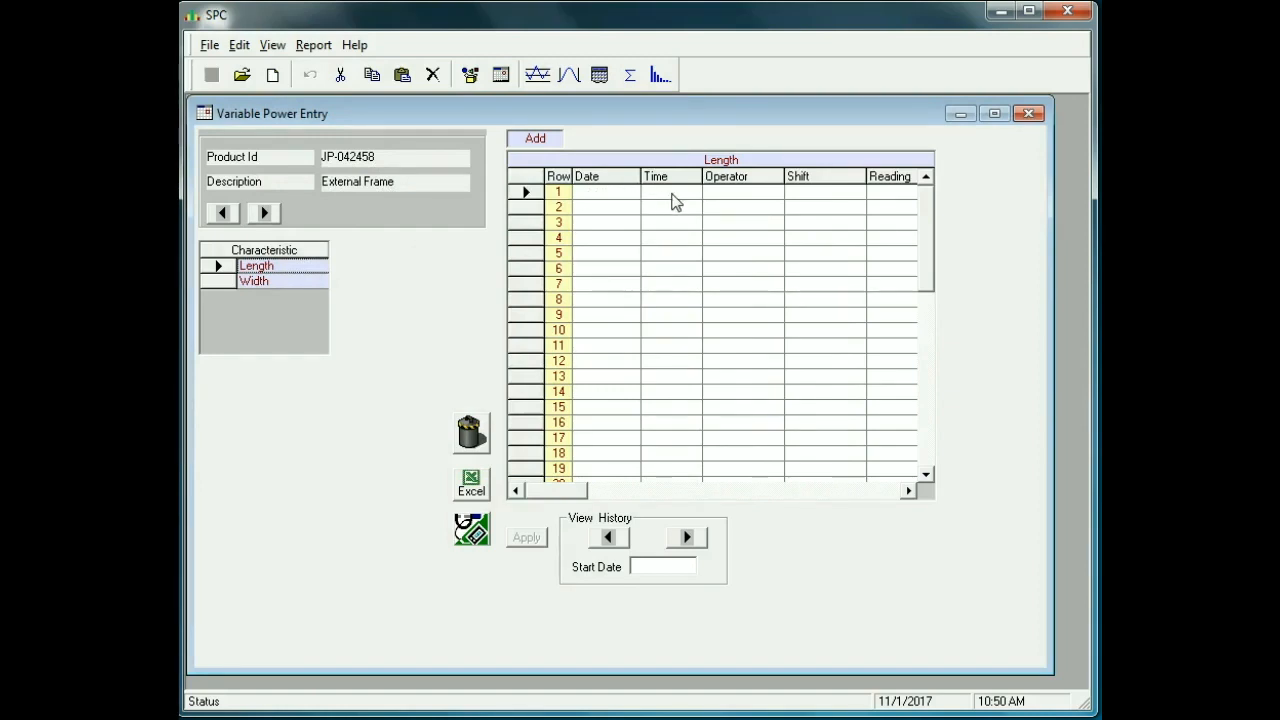
- Enter the operator's initials and shift 1 in the first row of the Length readings
click(737, 194)
text(IRP)
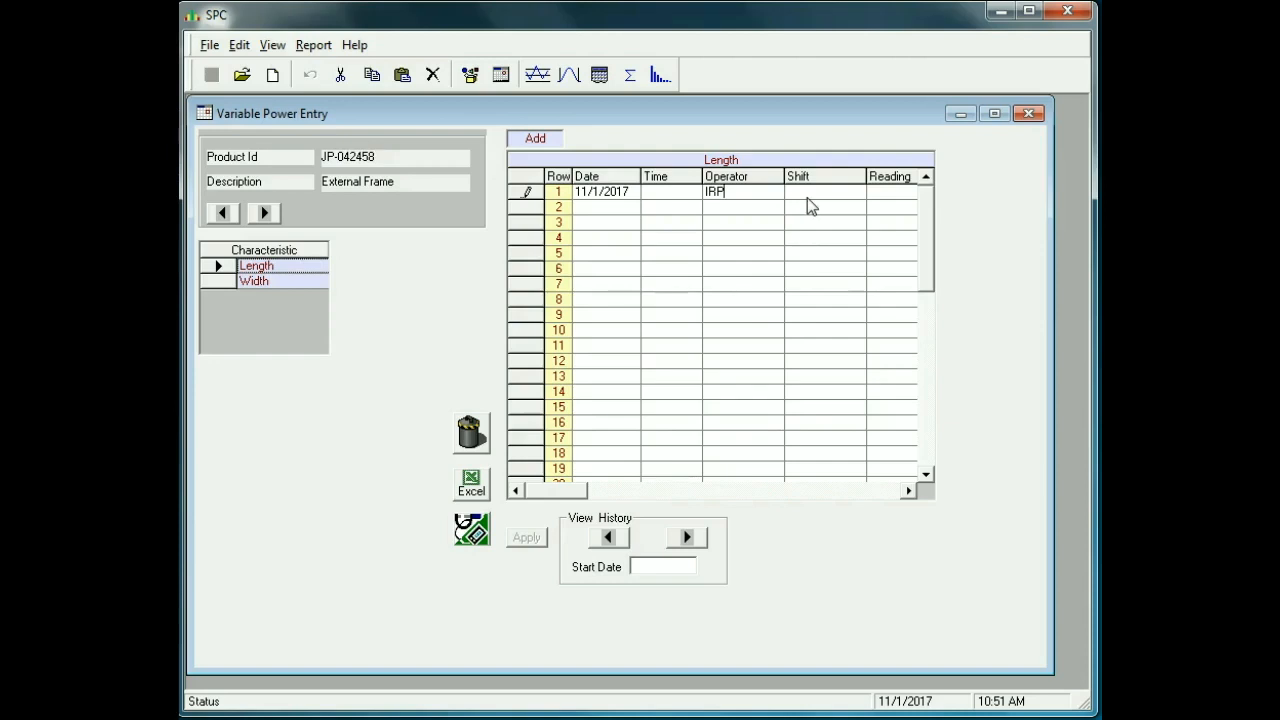
click(812, 196)
text(1)
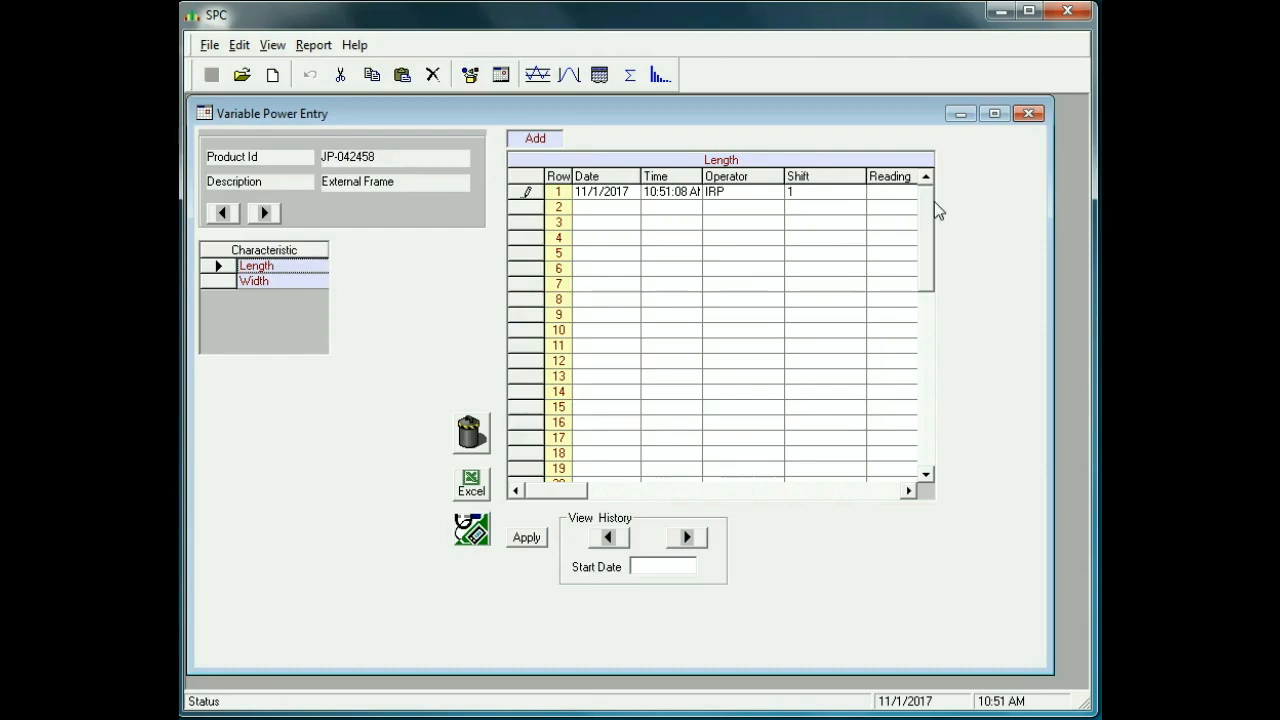
- Enter 7.999, 7.998, 7.997 and 7.996 as the Length readings in rows 1 to 4
click(893, 196)
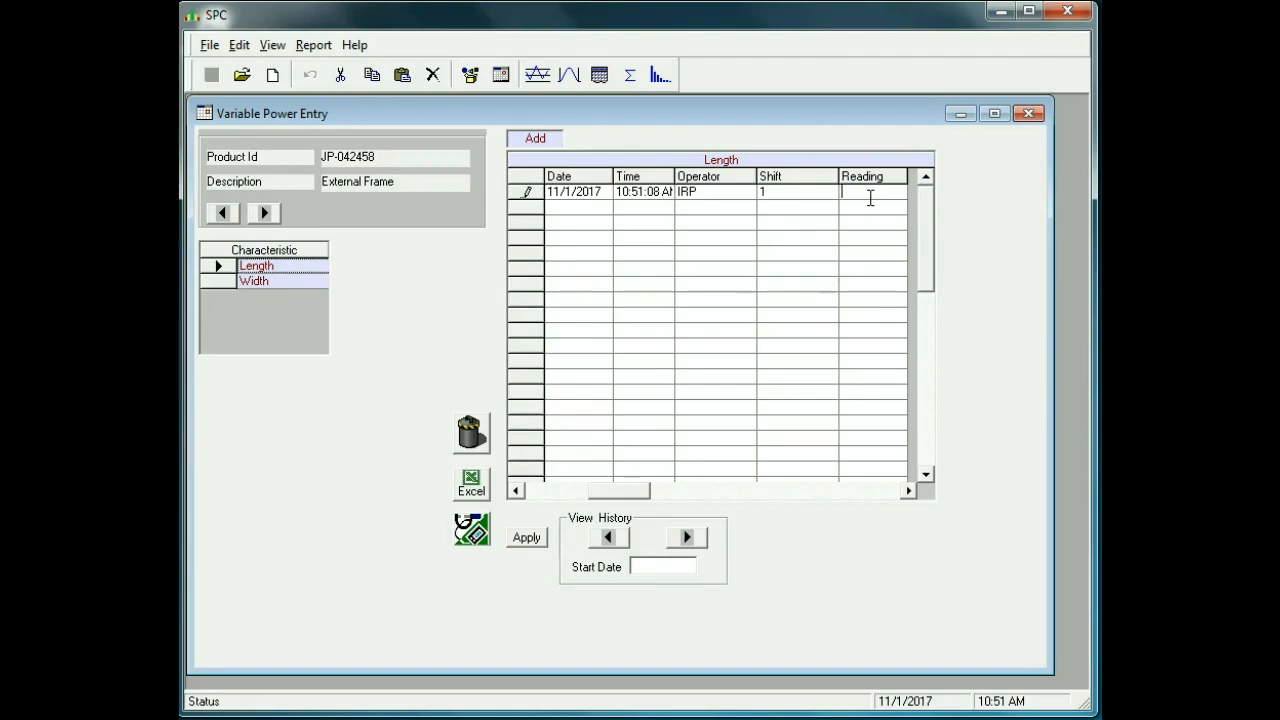
text(7.999)
key(Return)
text(7.998)
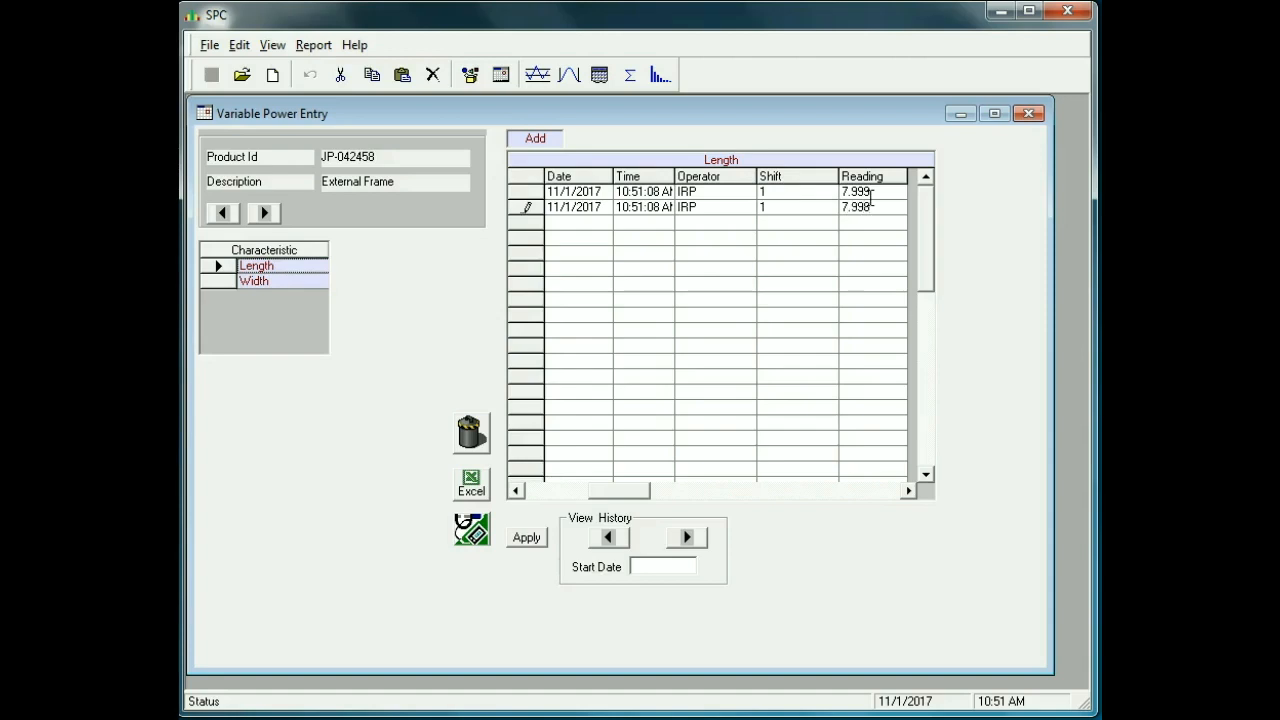
key(Return)
text(7.997)
key(Return)
text(7.996)
key(Return)
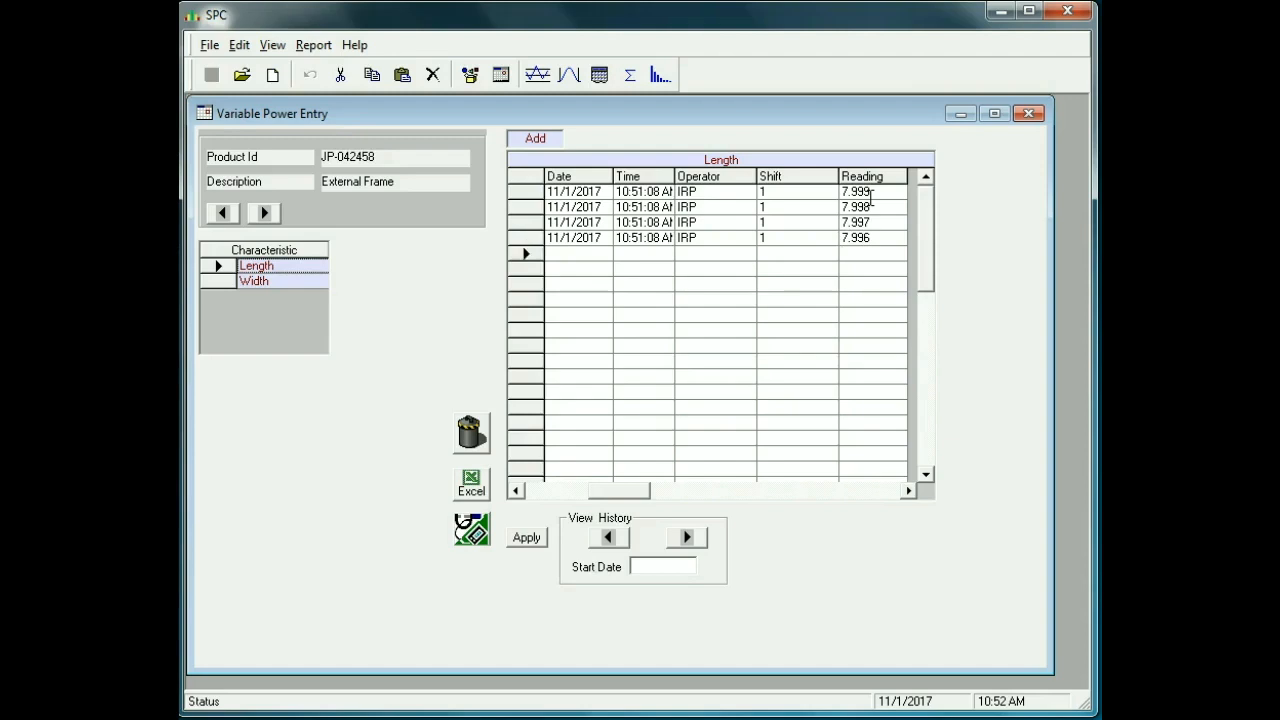
- Enter Length readings 7.999, 7.999, 7.998, 7.997 and 7.996 in rows 5 to 9, and apply the entries
text(7.99)
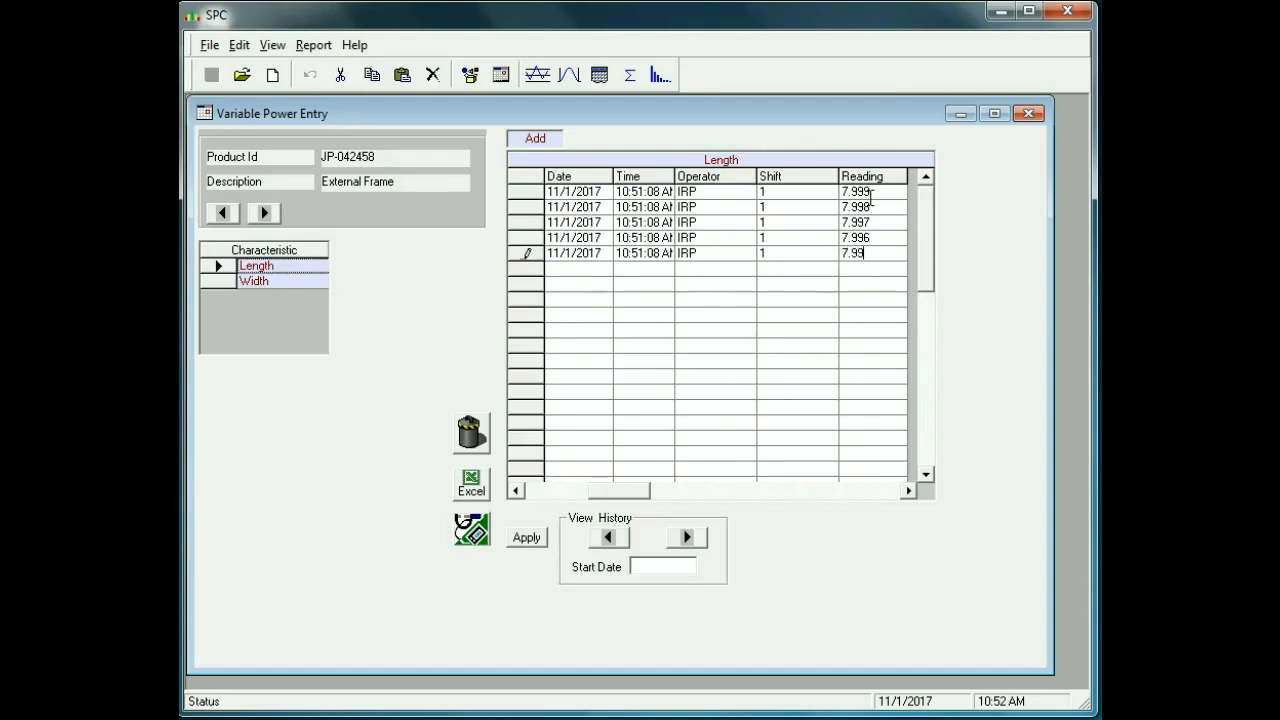
text(9)
key(Return)
text(7.9)
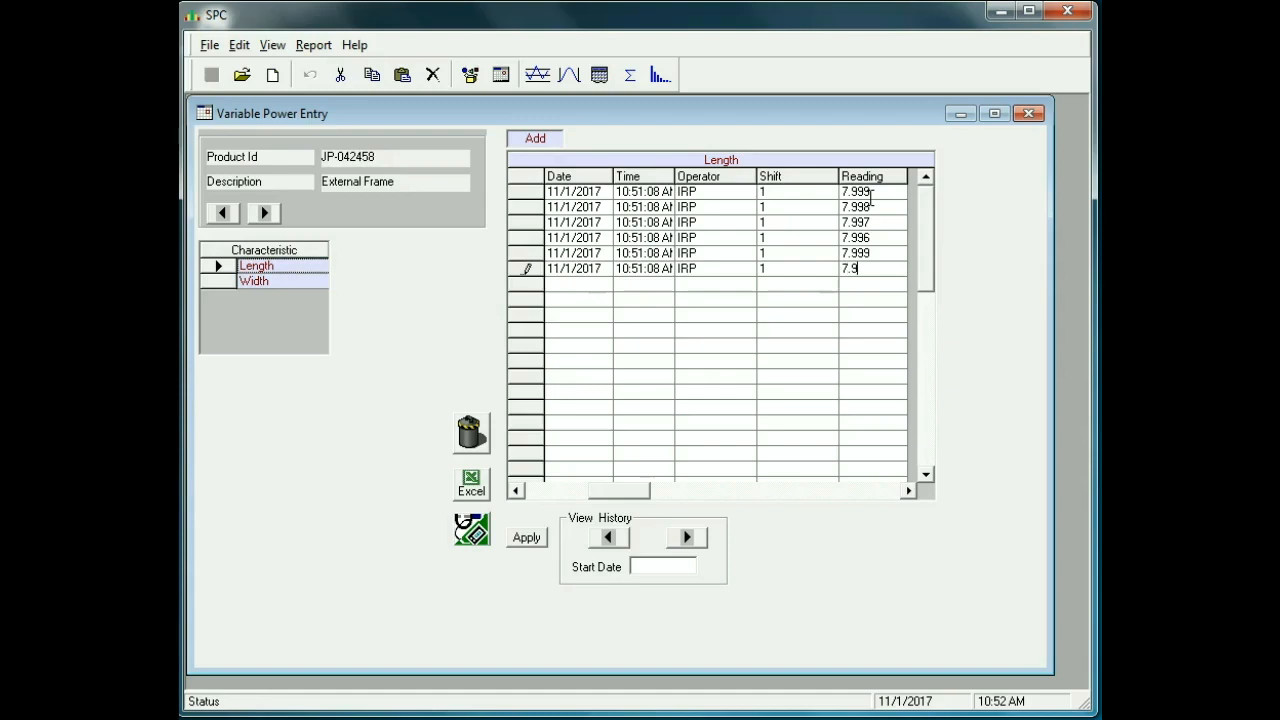
text(99)
key(Return)
text(7.998)
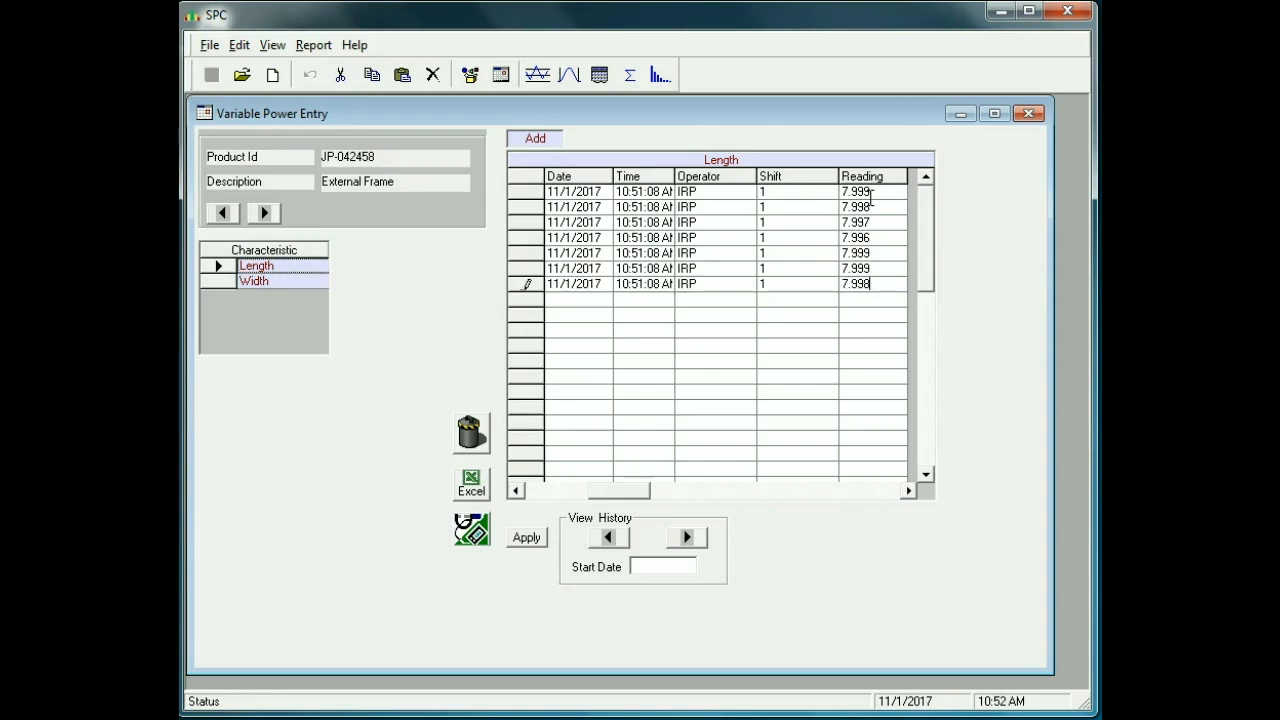
key(Return)
text(7.997)
key(Return)
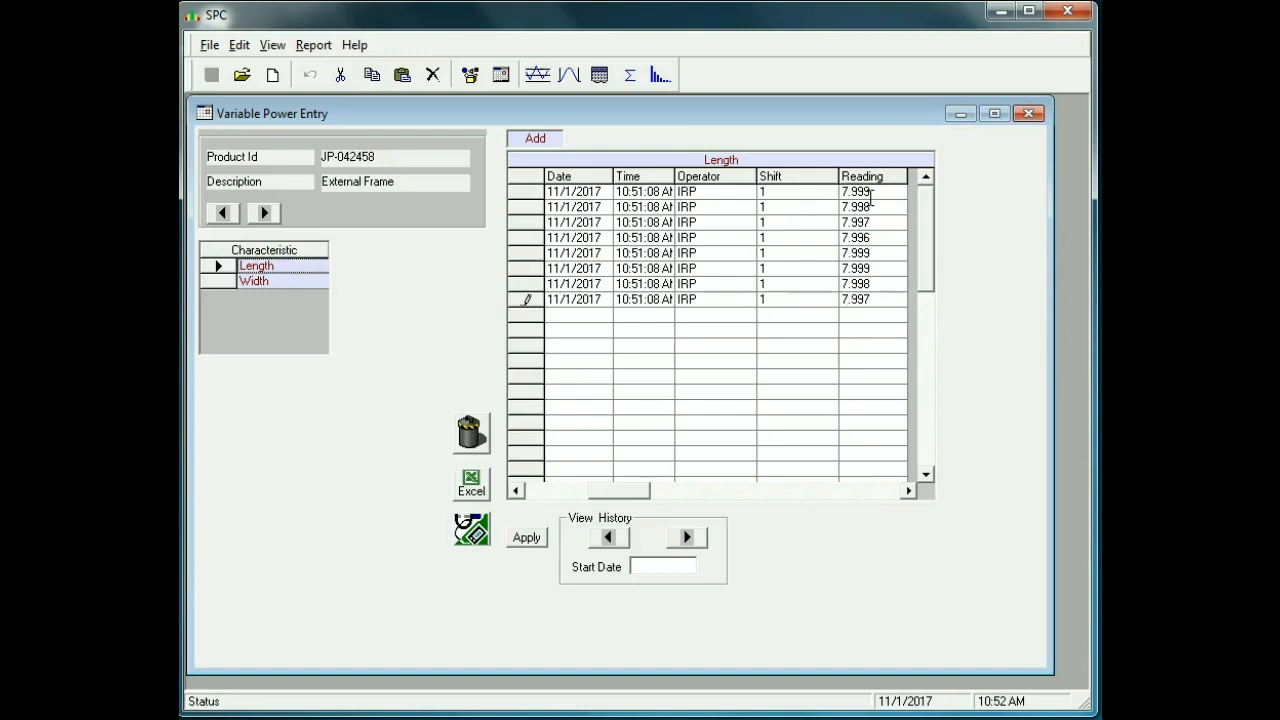
text(7.996)
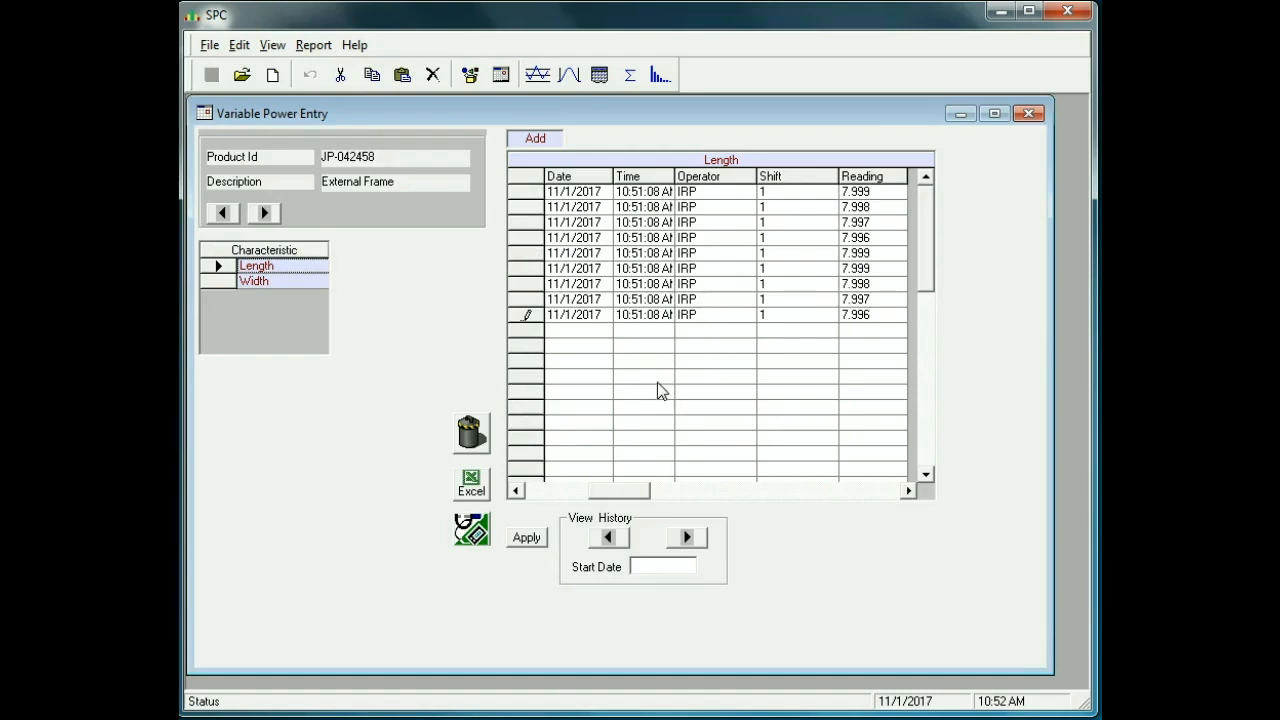
click(526, 538)
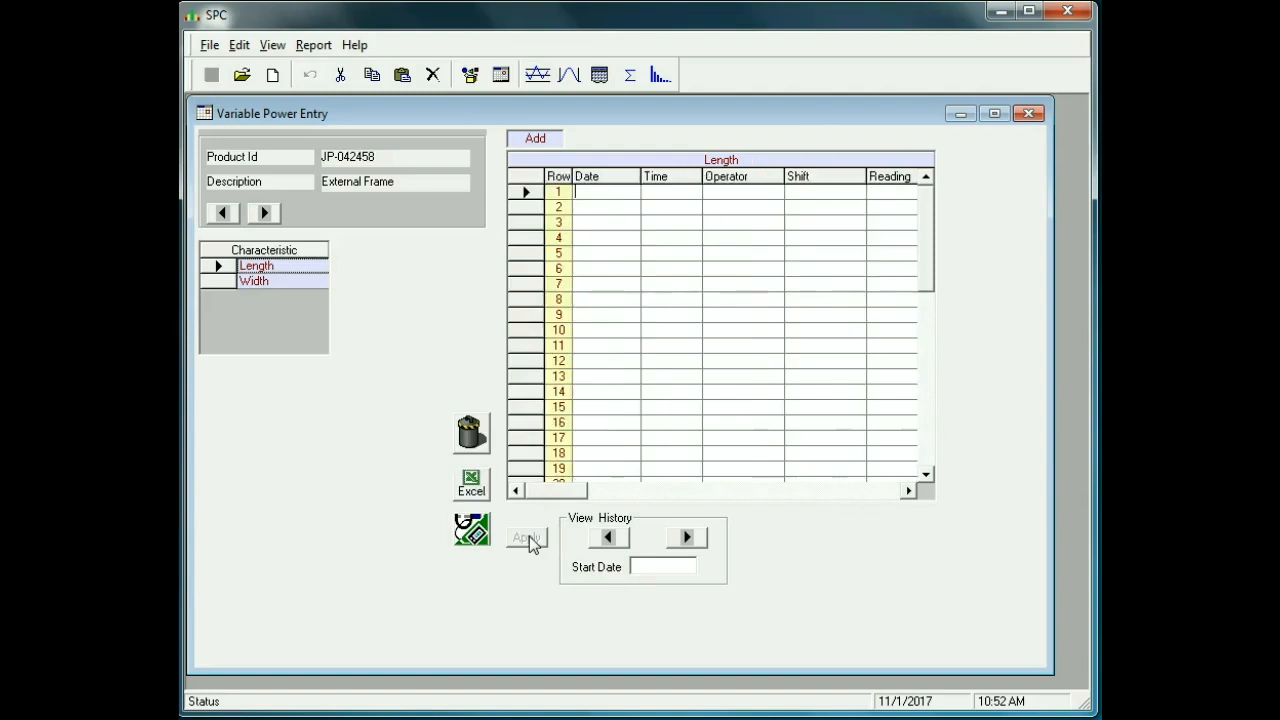
- Bring up the Length history, fill in the missing reading in row 20 with 7.999, and apply the change
click(613, 537)
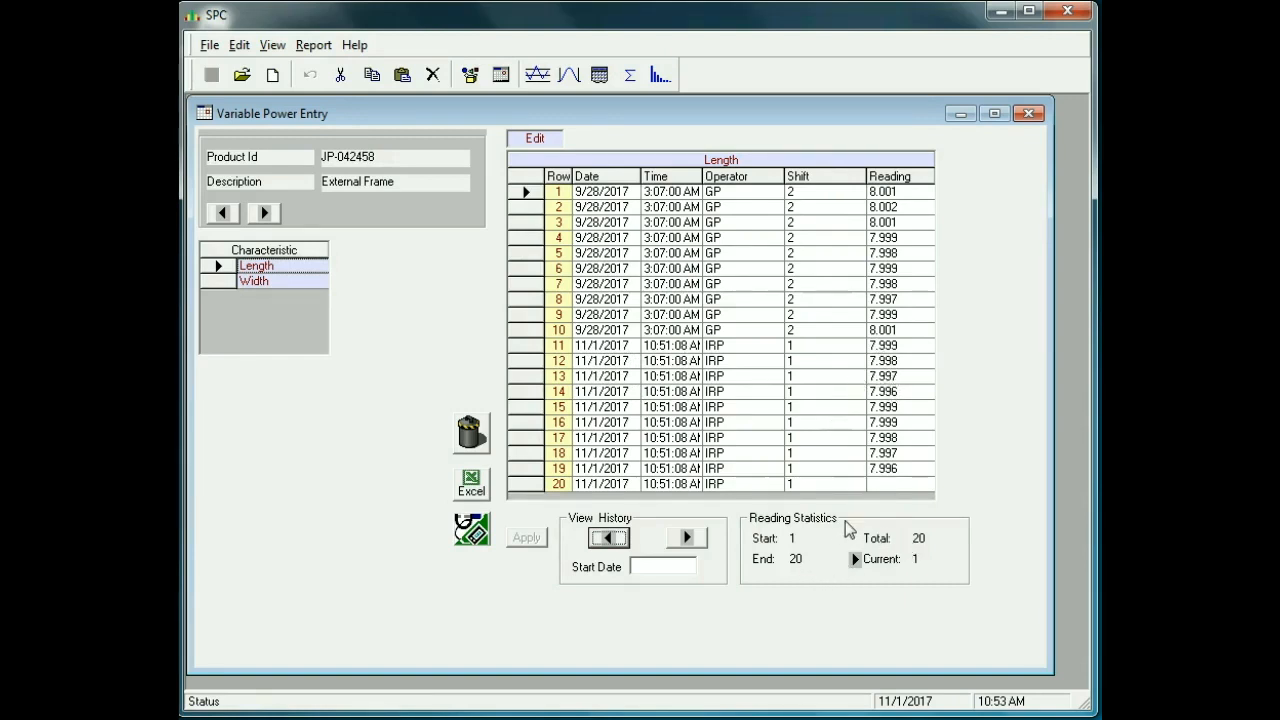
click(889, 483)
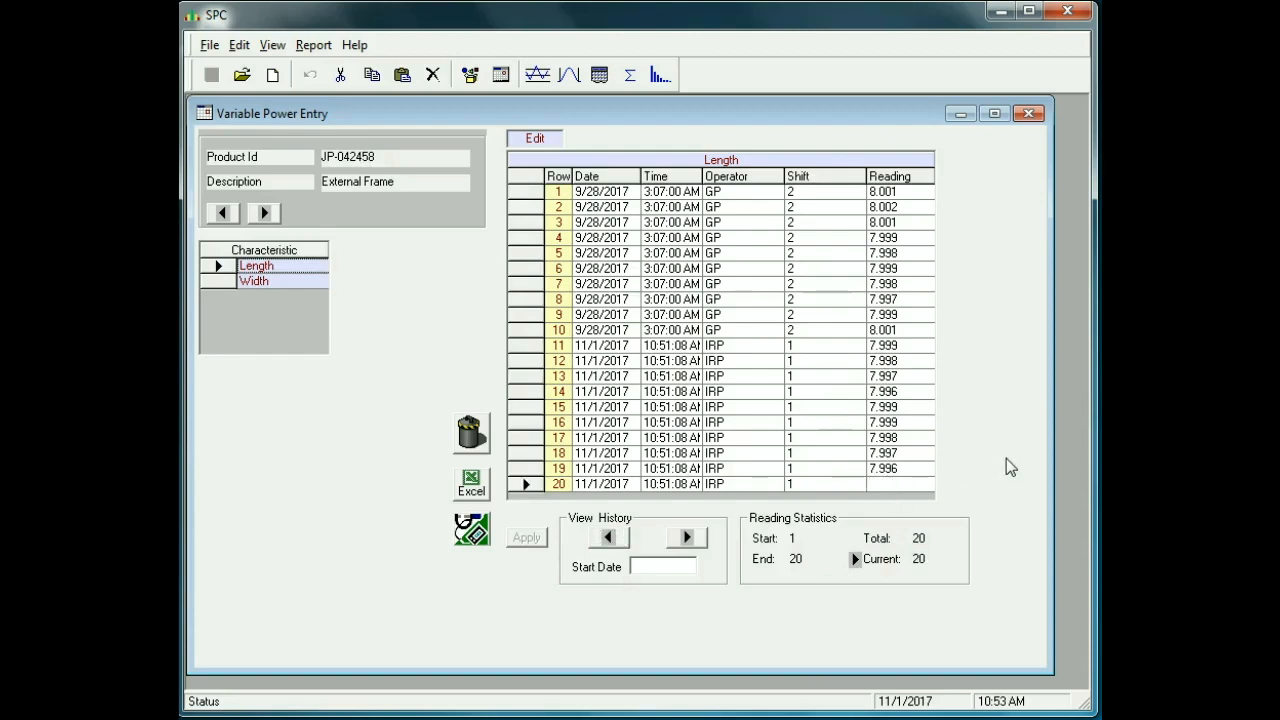
text(7.999)
click(830, 470)
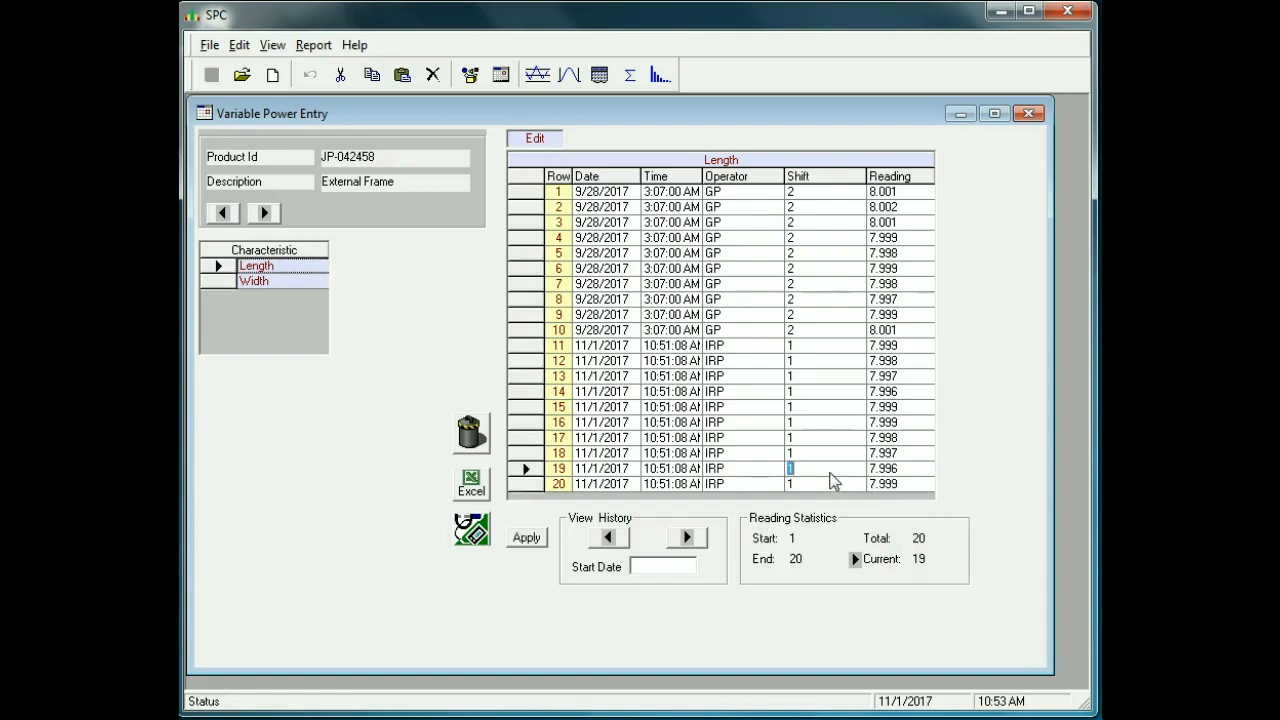
click(523, 541)
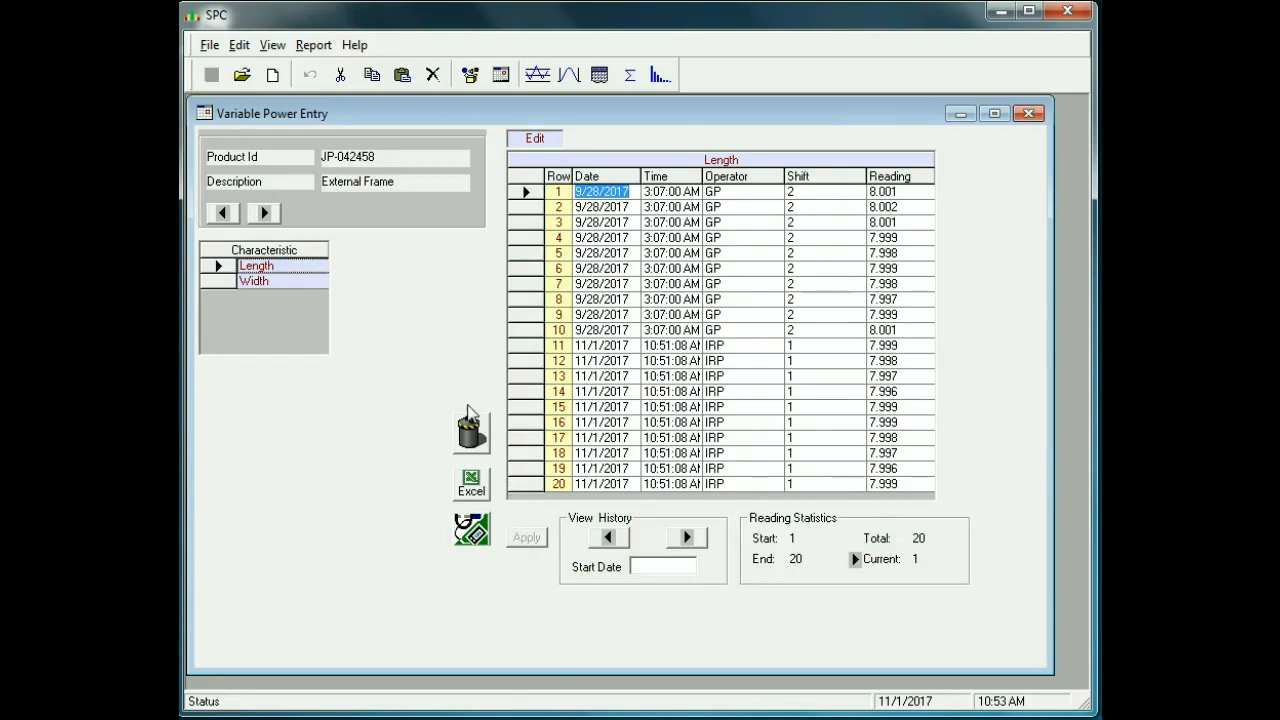
- Switch to the Width characteristic and enter 2.999 and 2.998 as its first two readings
click(251, 281)
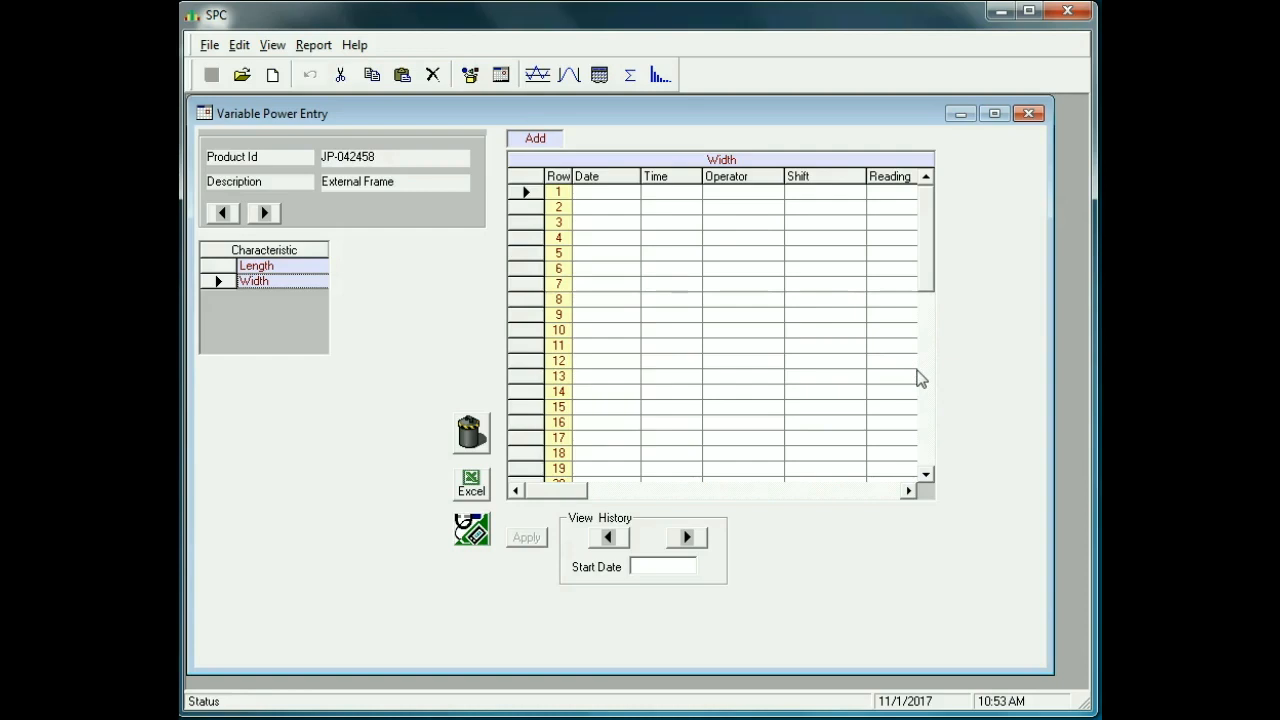
click(887, 195)
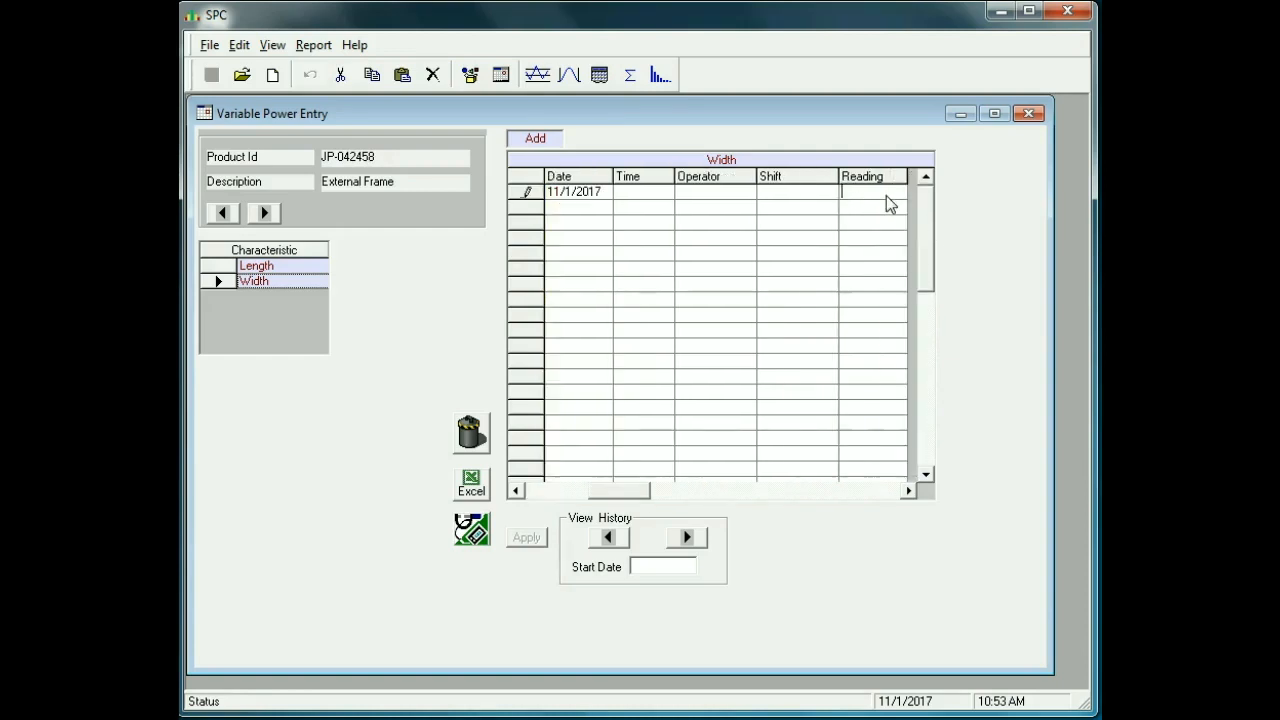
text(2.999)
key(Return)
text(2.998)
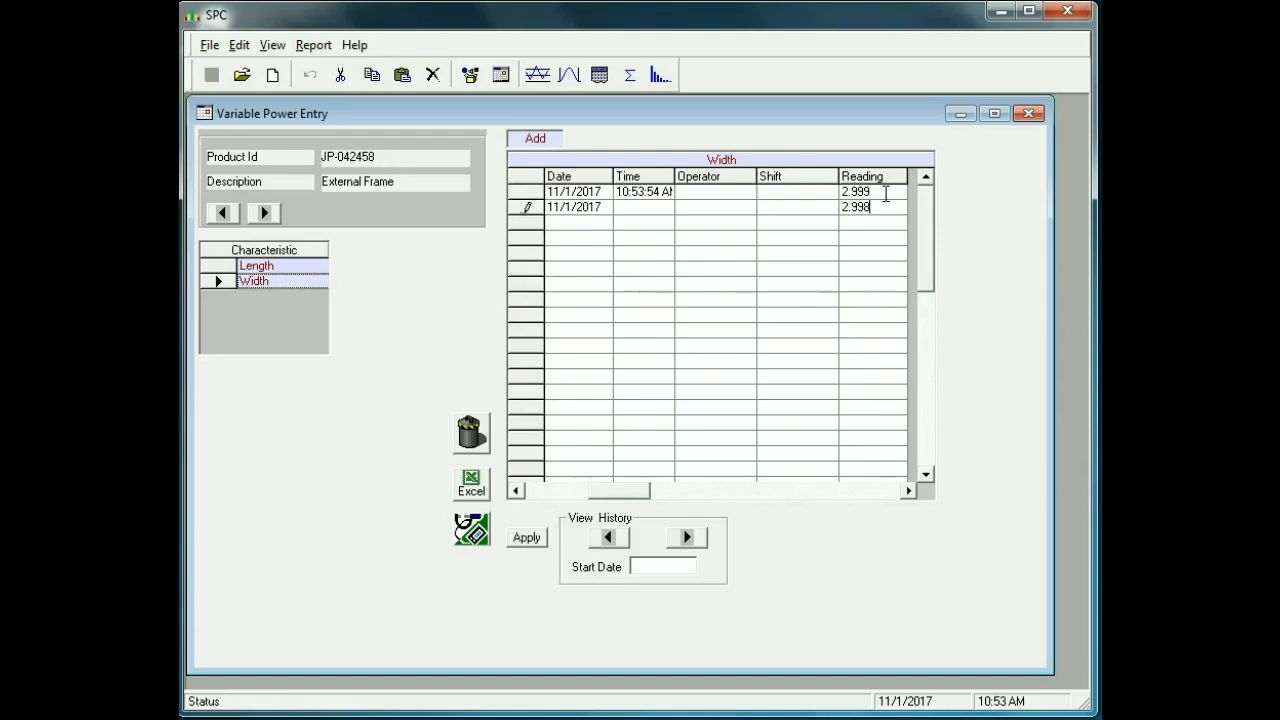
key(Return)
- Enter Width readings 2.997, 2.996 and 2.999 in rows 3 to 5, and apply the entries
text(2.997)
key(Return)
text(2.996)
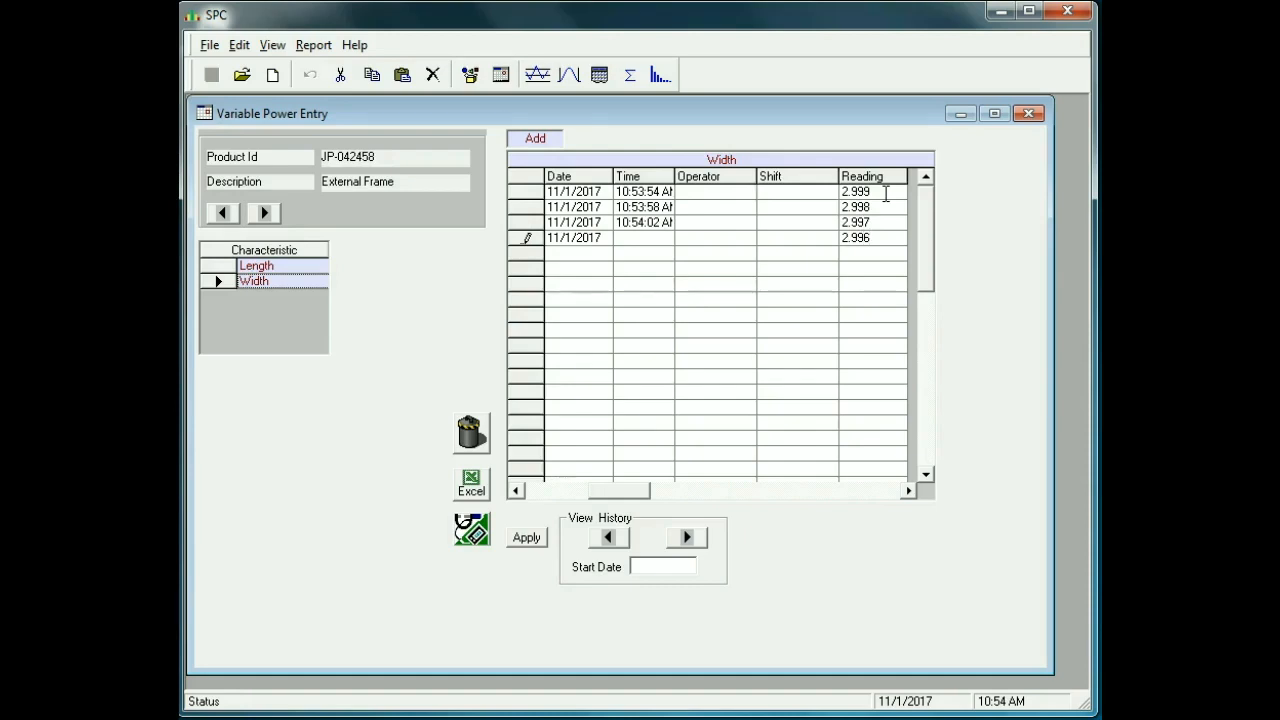
key(Return)
text(2.999)
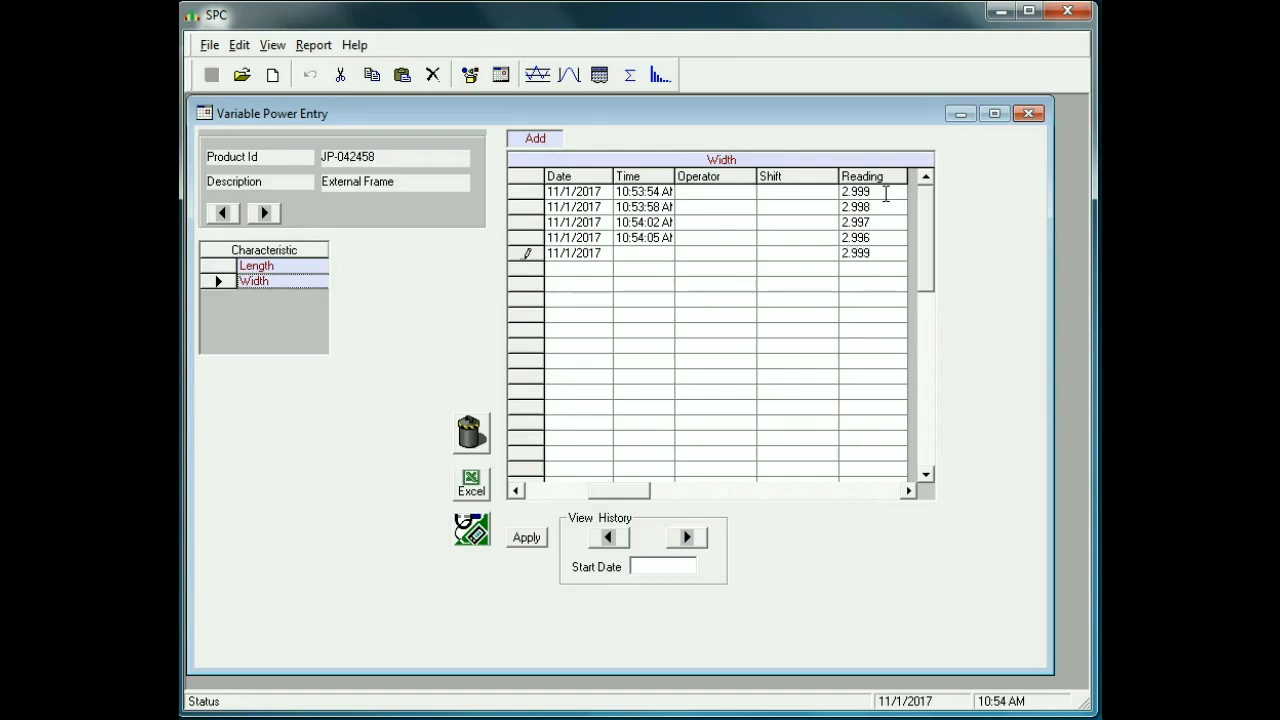
key(Return)
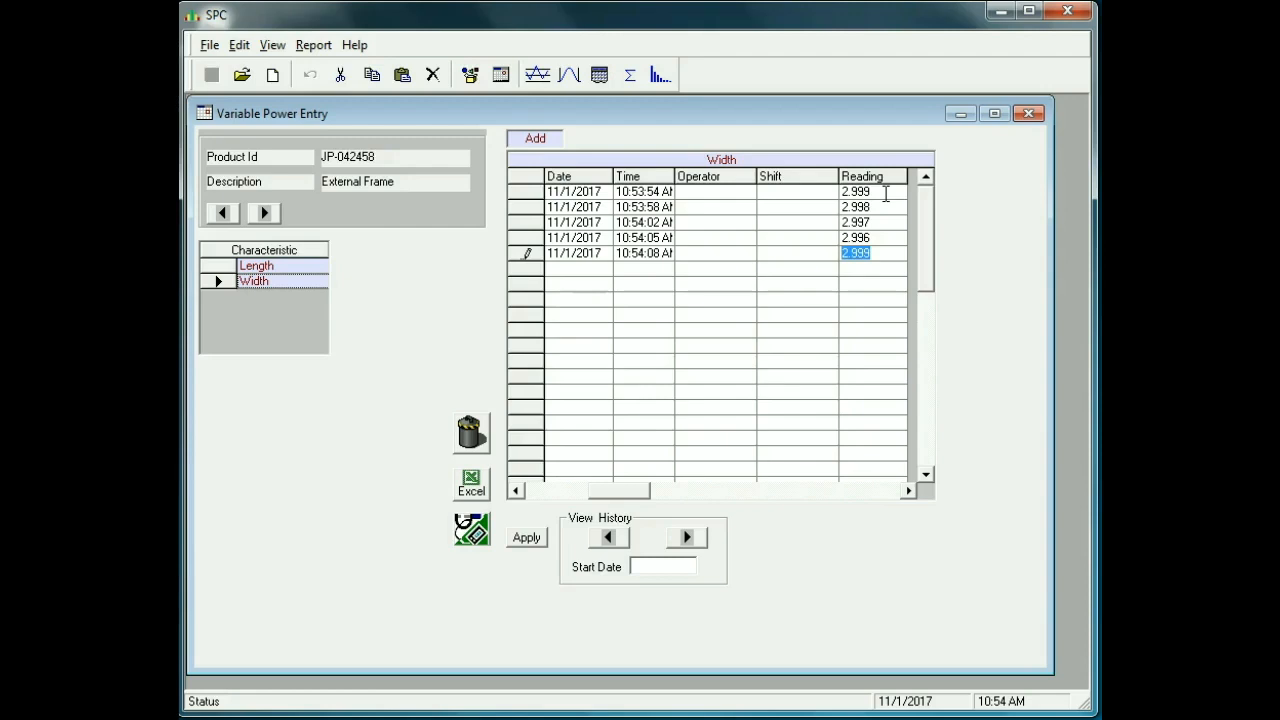
click(530, 548)
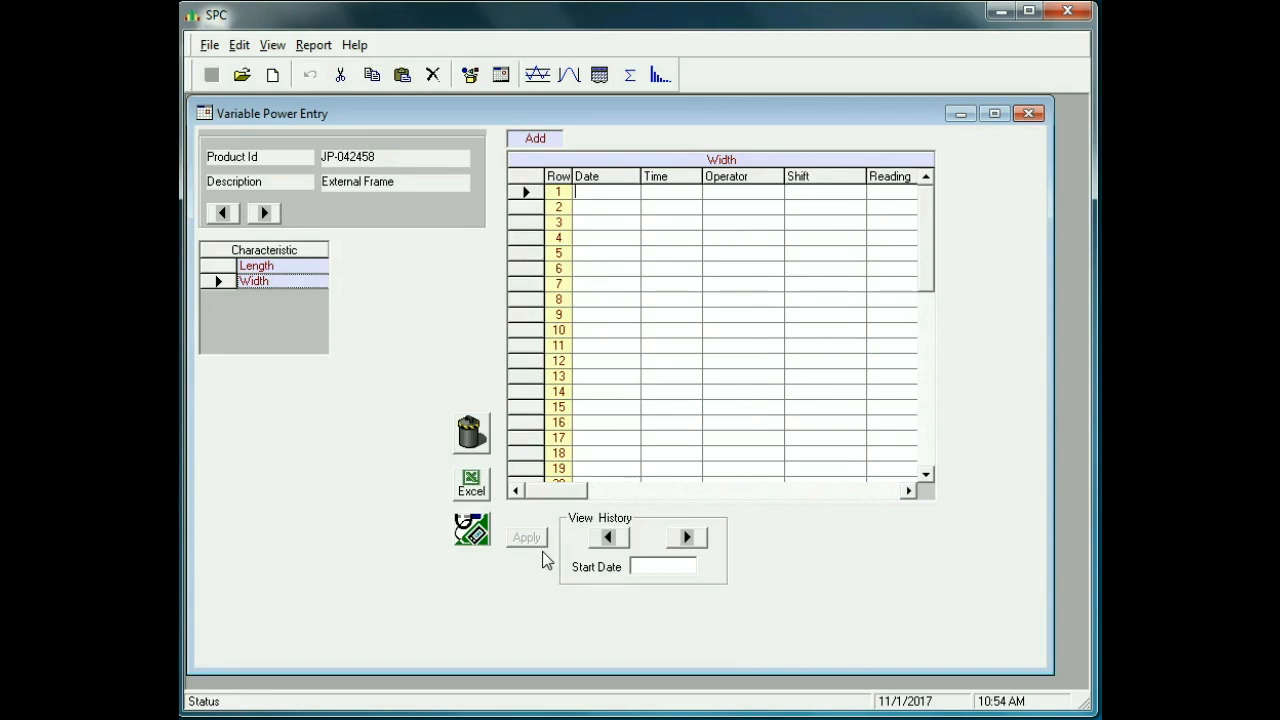
- Review the Width reading history and examine the Excel import and export settings without transferring anything
click(610, 538)
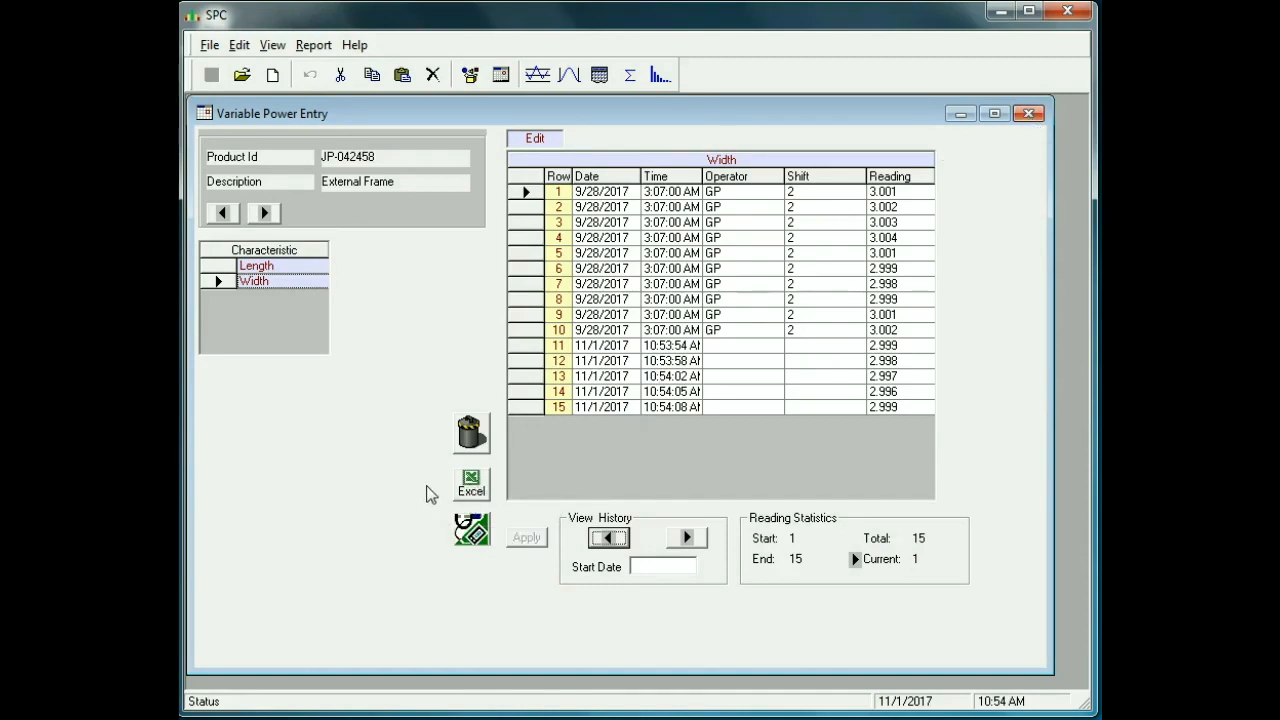
click(480, 488)
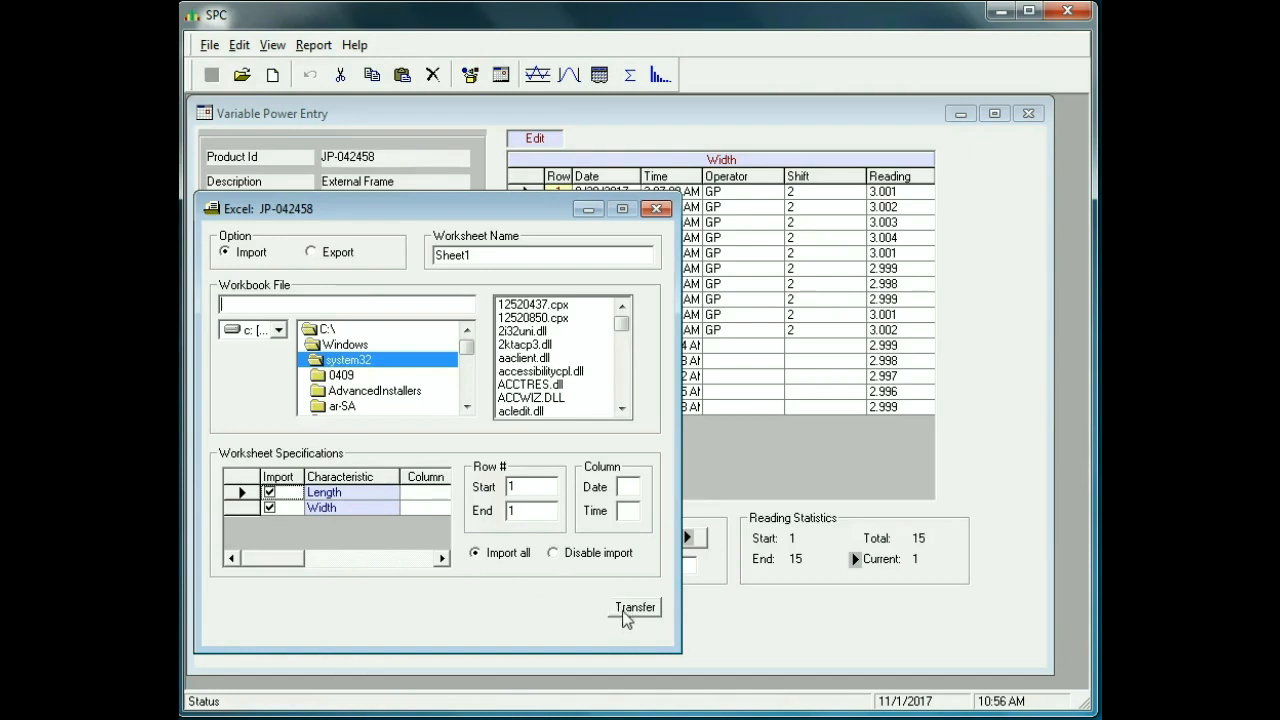
click(657, 209)
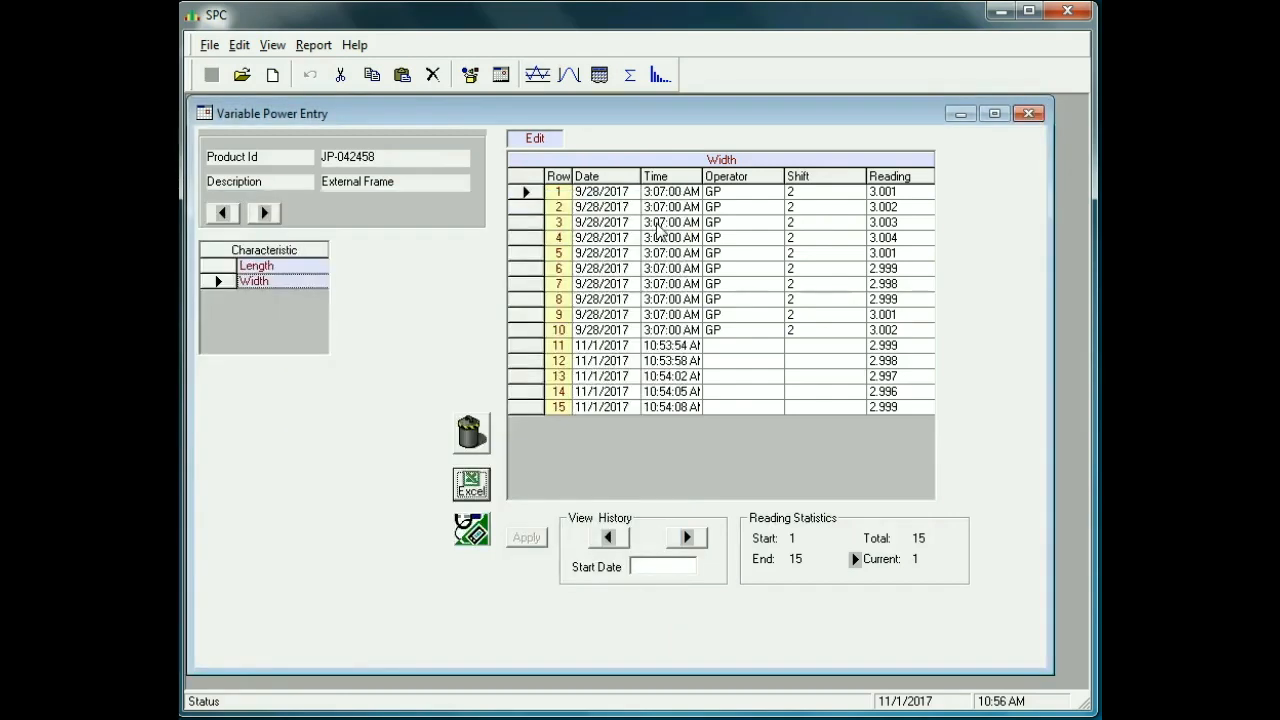
- Replace the power entry form with the Attribute Data Entry form and load product BGP-011693 (Tray Base)
click(1029, 116)
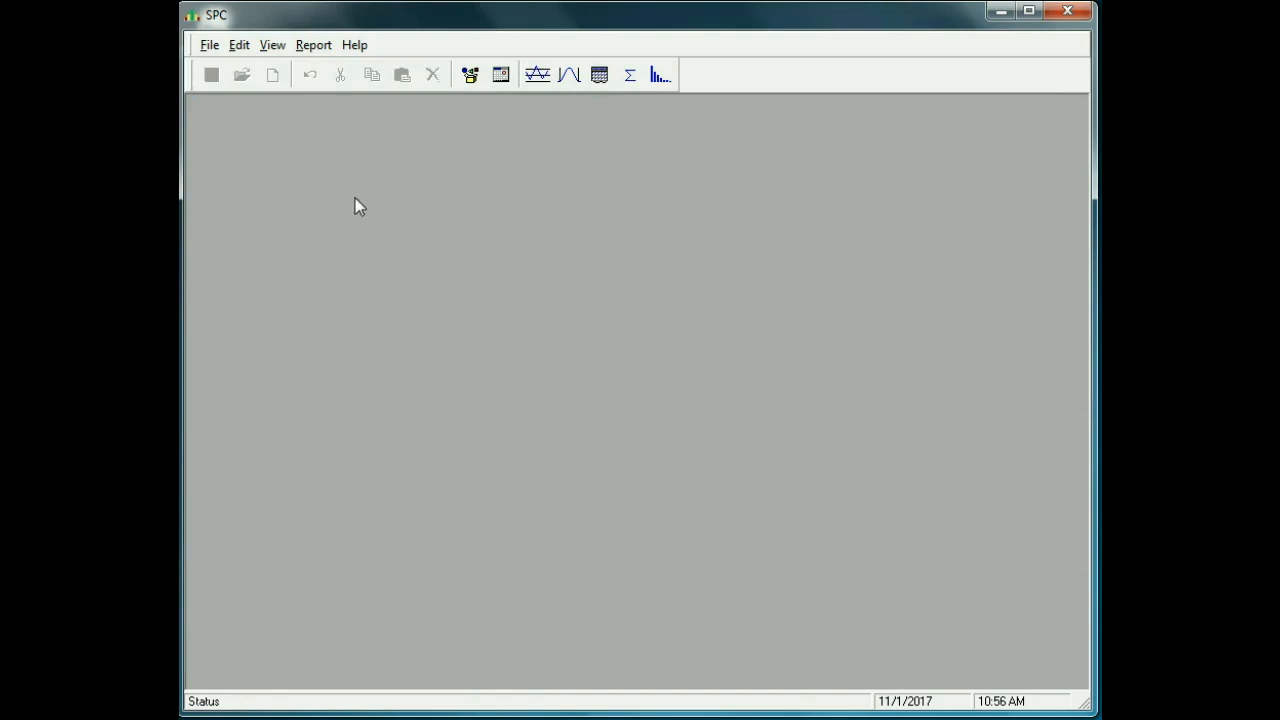
click(210, 46)
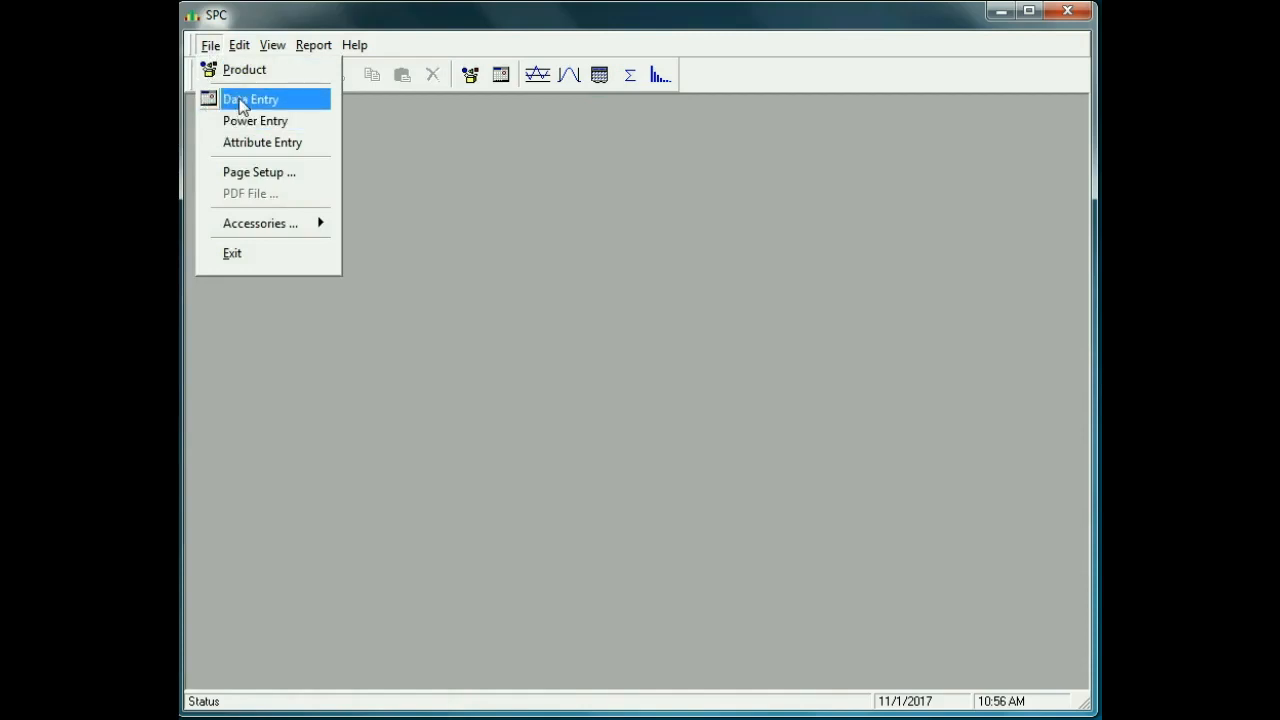
click(248, 145)
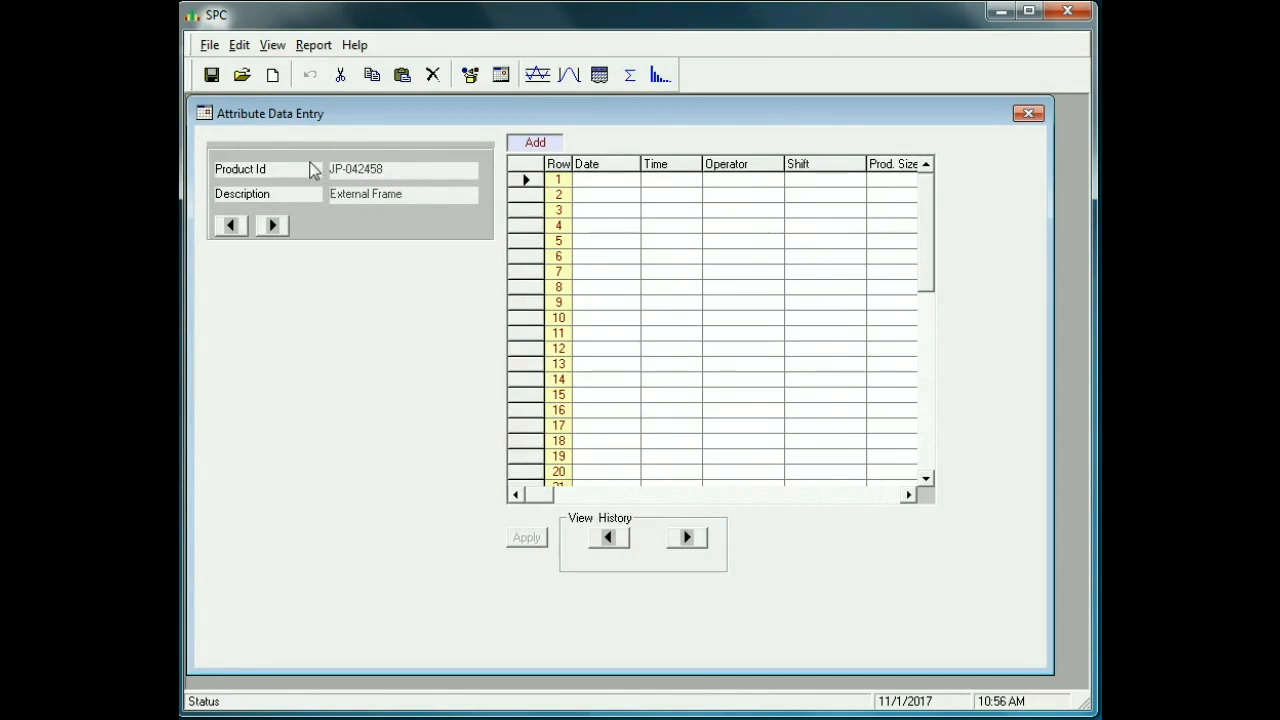
click(248, 81)
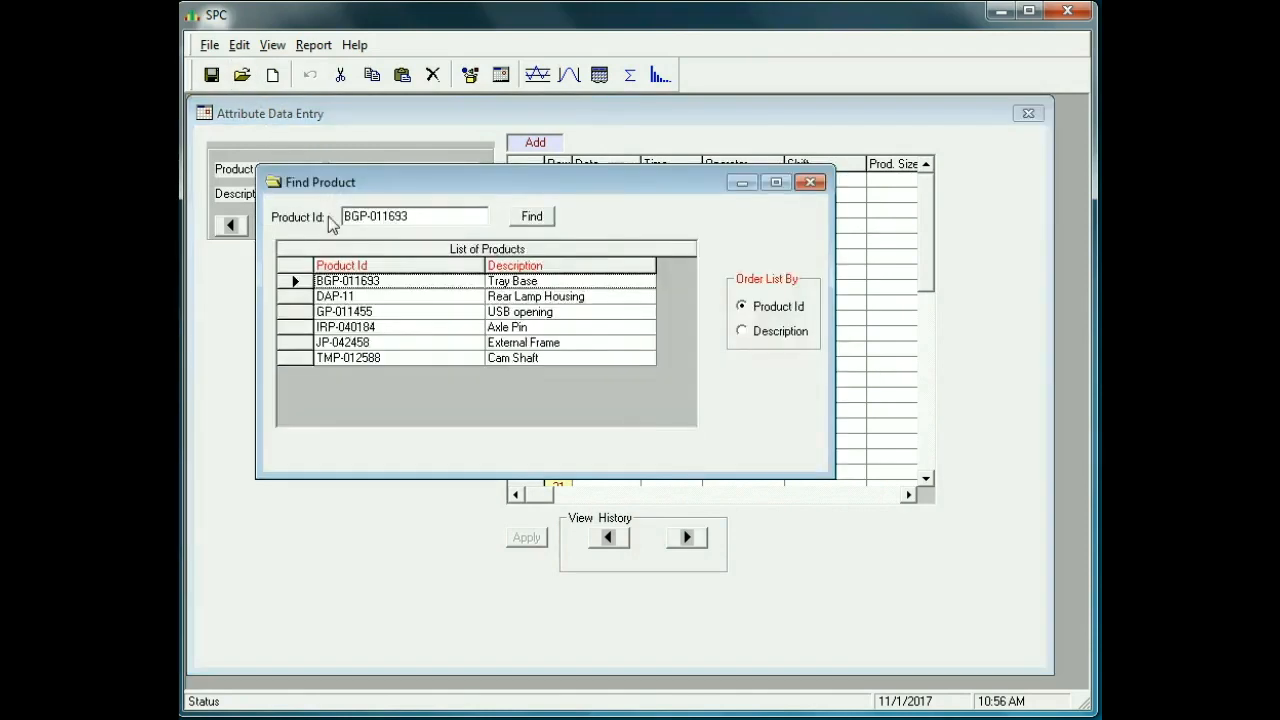
double_click(330, 278)
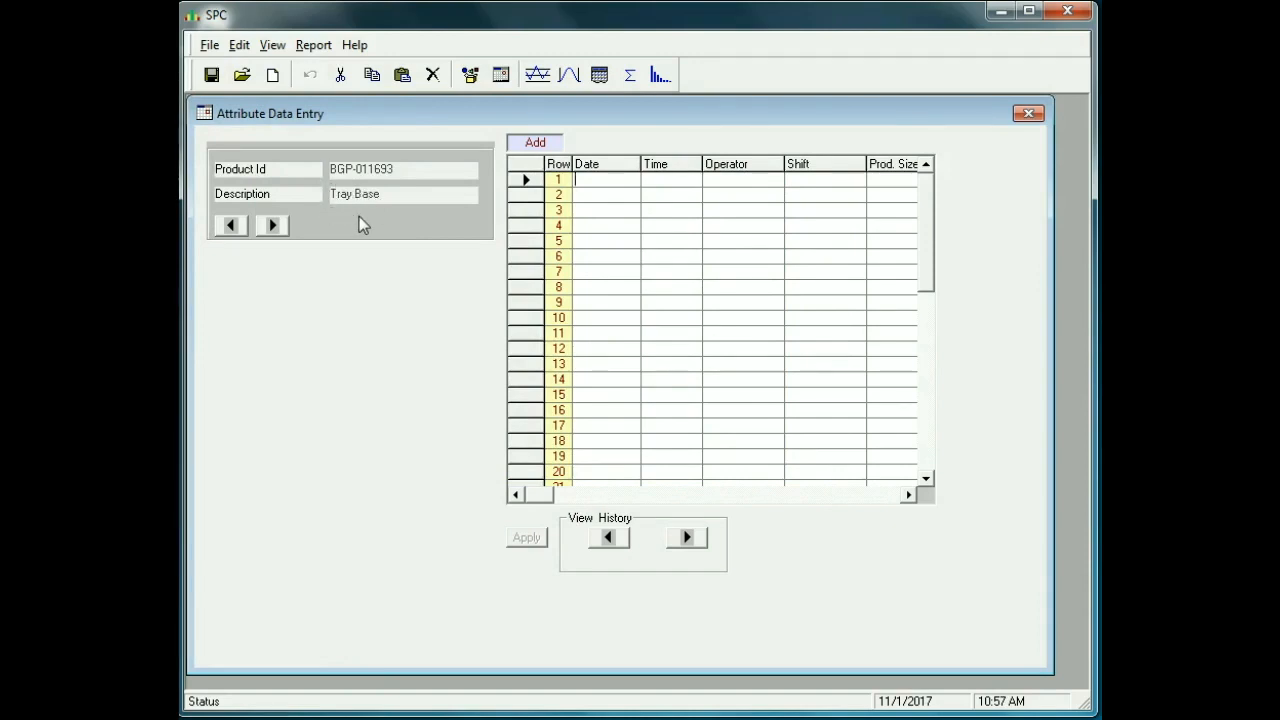
- Enter the operator's first name and shift 3 in the first attribute data row
click(907, 495)
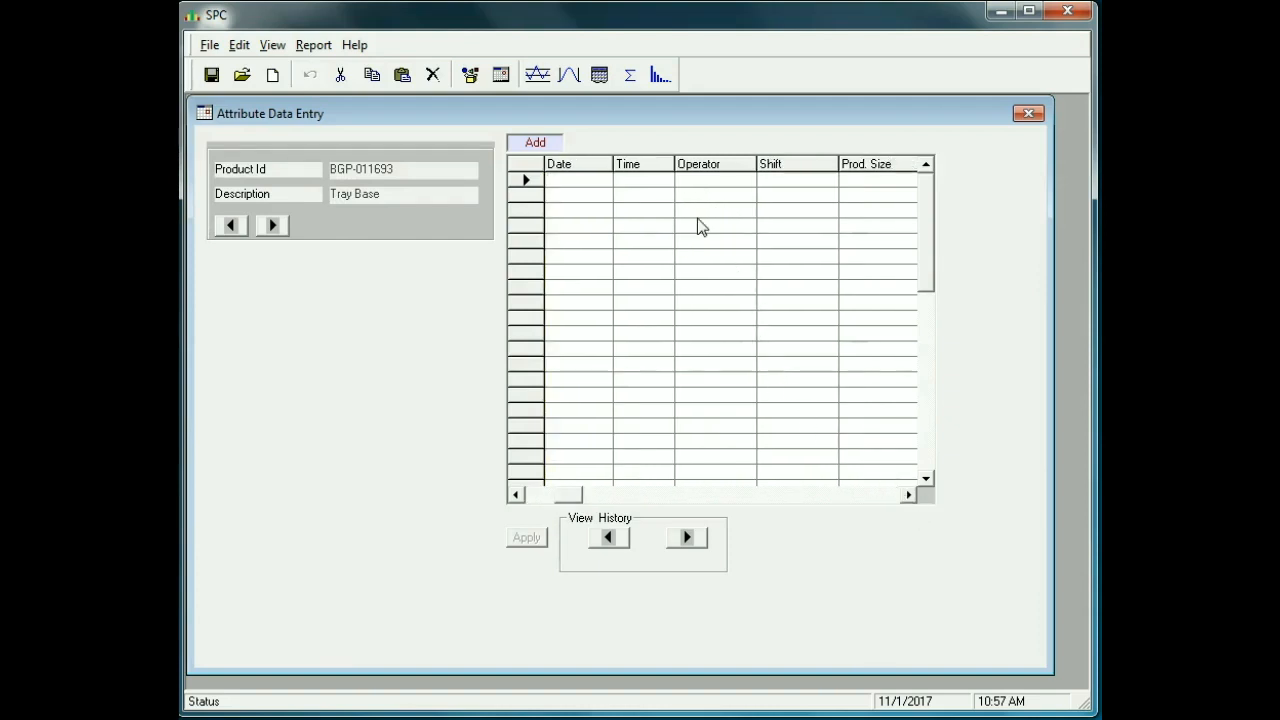
click(692, 181)
text(Frank)
key(Tab)
text(3)
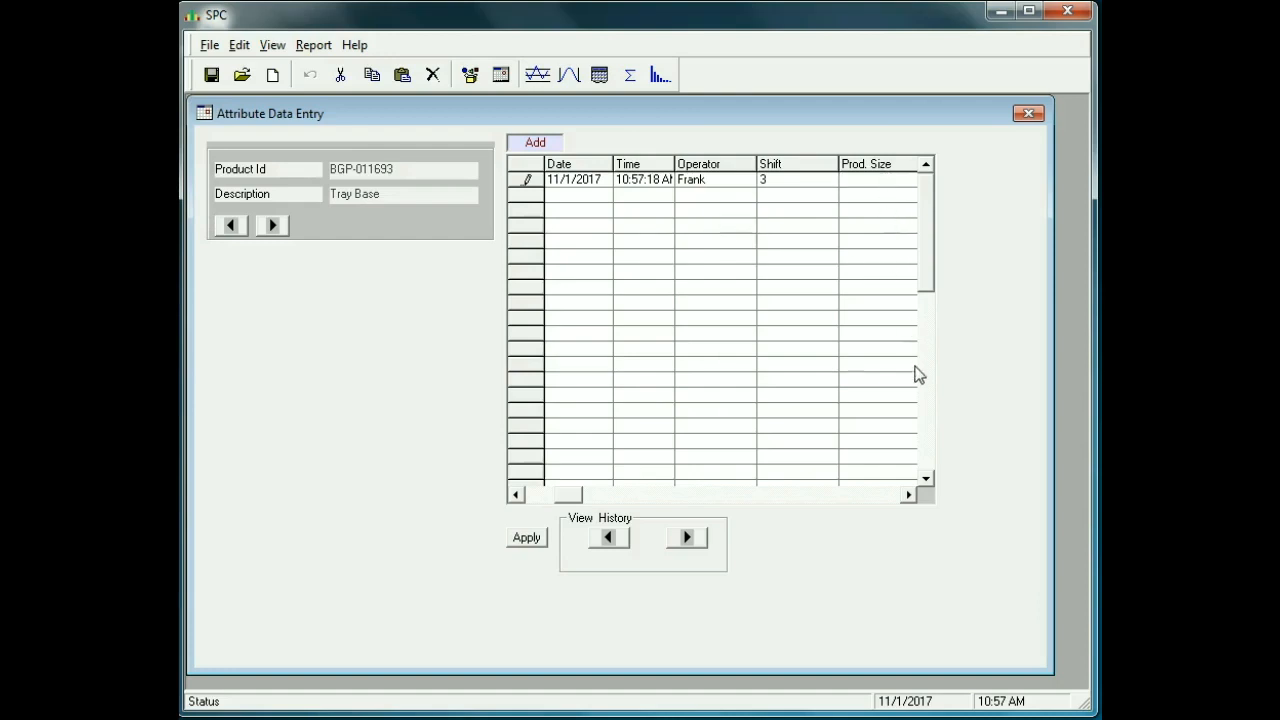
- Enter production size 1000, sample size 10 and 1 for the number defective in the first attribute data row
click(908, 494)
click(908, 494)
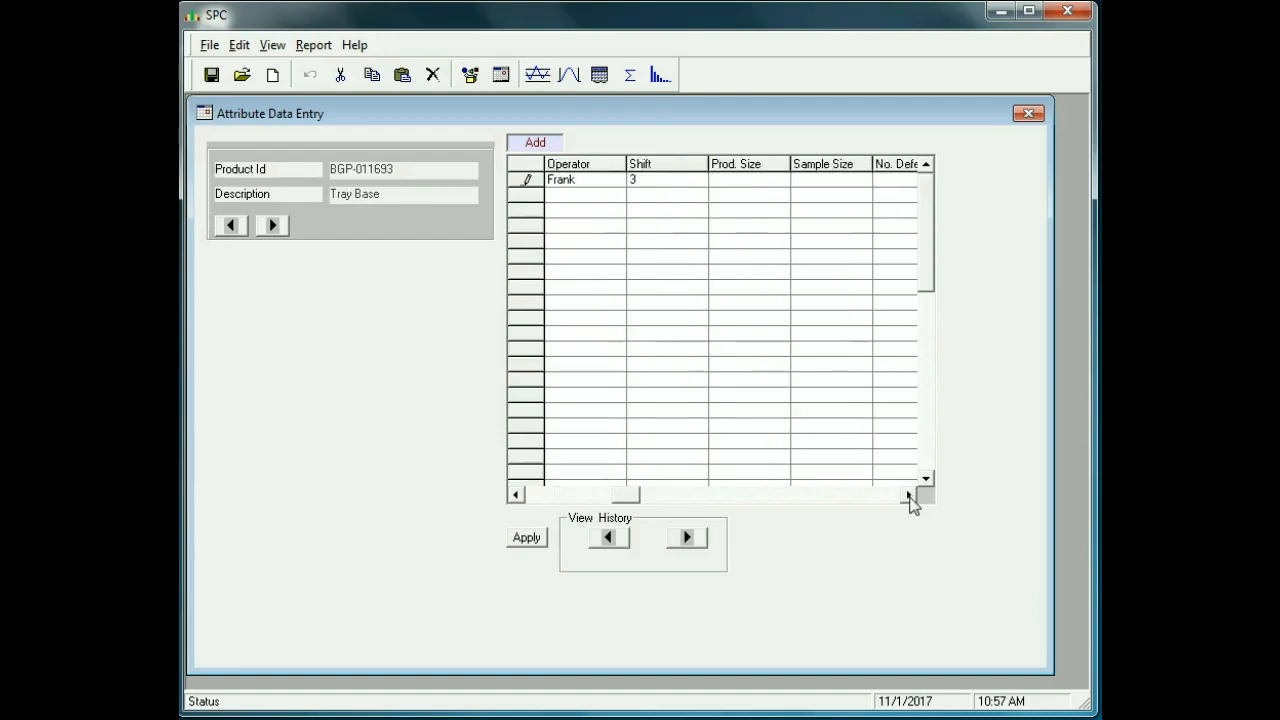
text(1000)
click(824, 190)
text(10)
click(910, 495)
click(822, 188)
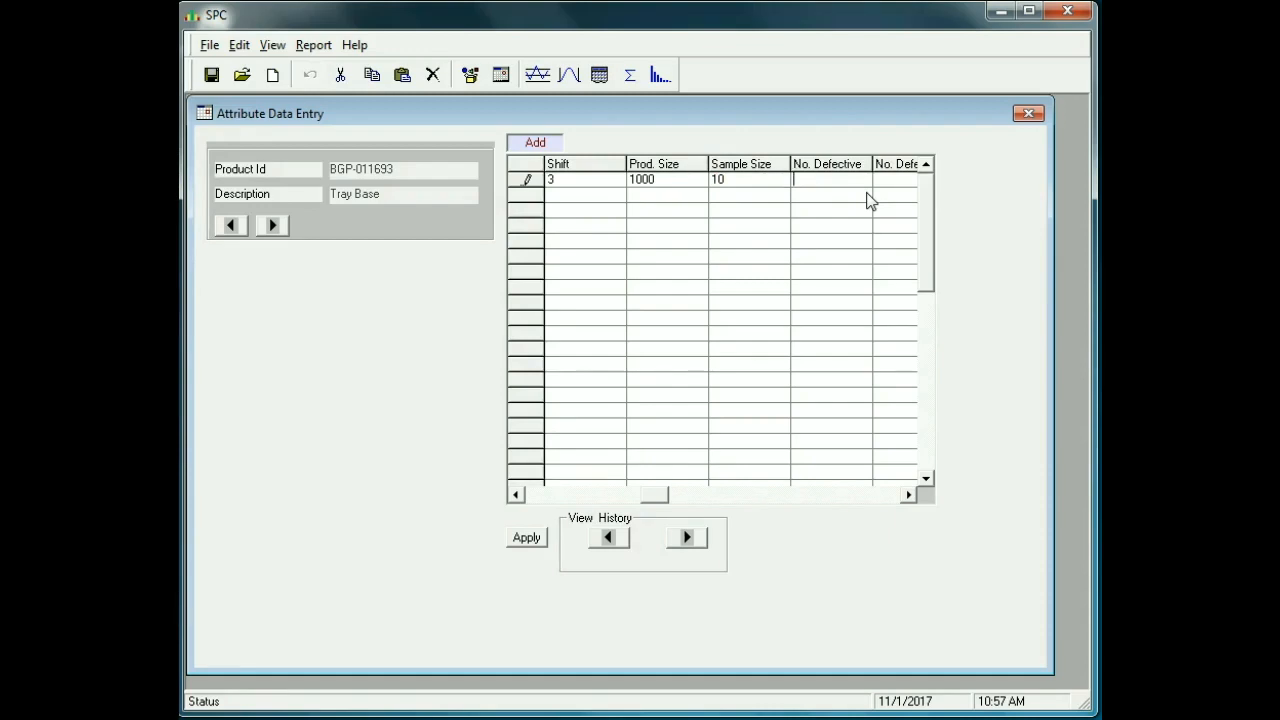
text(1)
key(Tab)
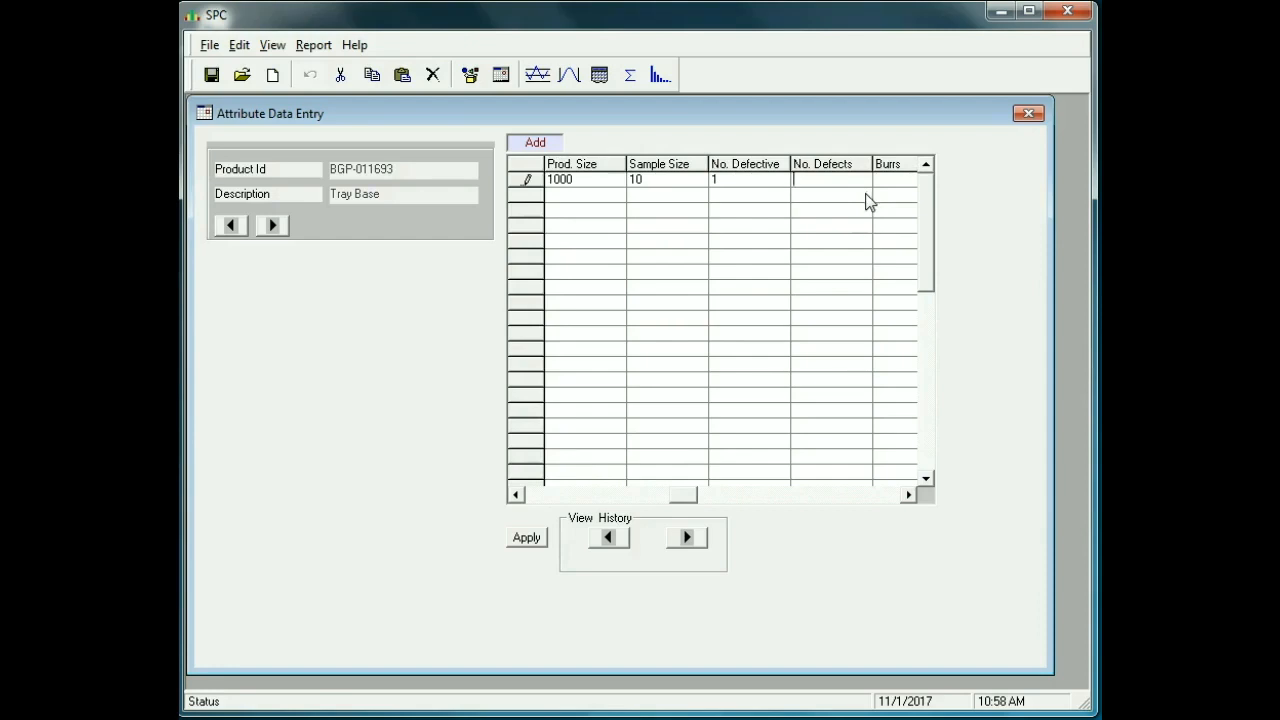
- Record 3 defects in the first attribute row, with 1 each for Burrs, Missing Hole and Color Off
click(908, 494)
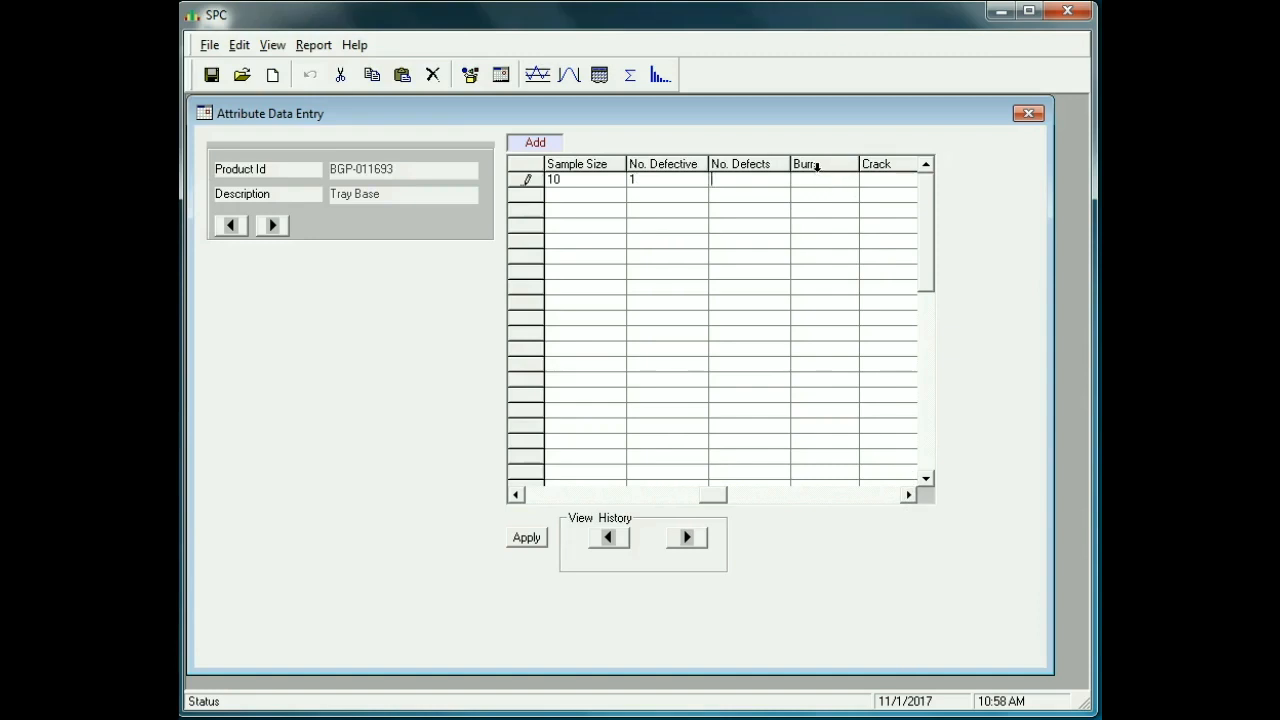
click(909, 494)
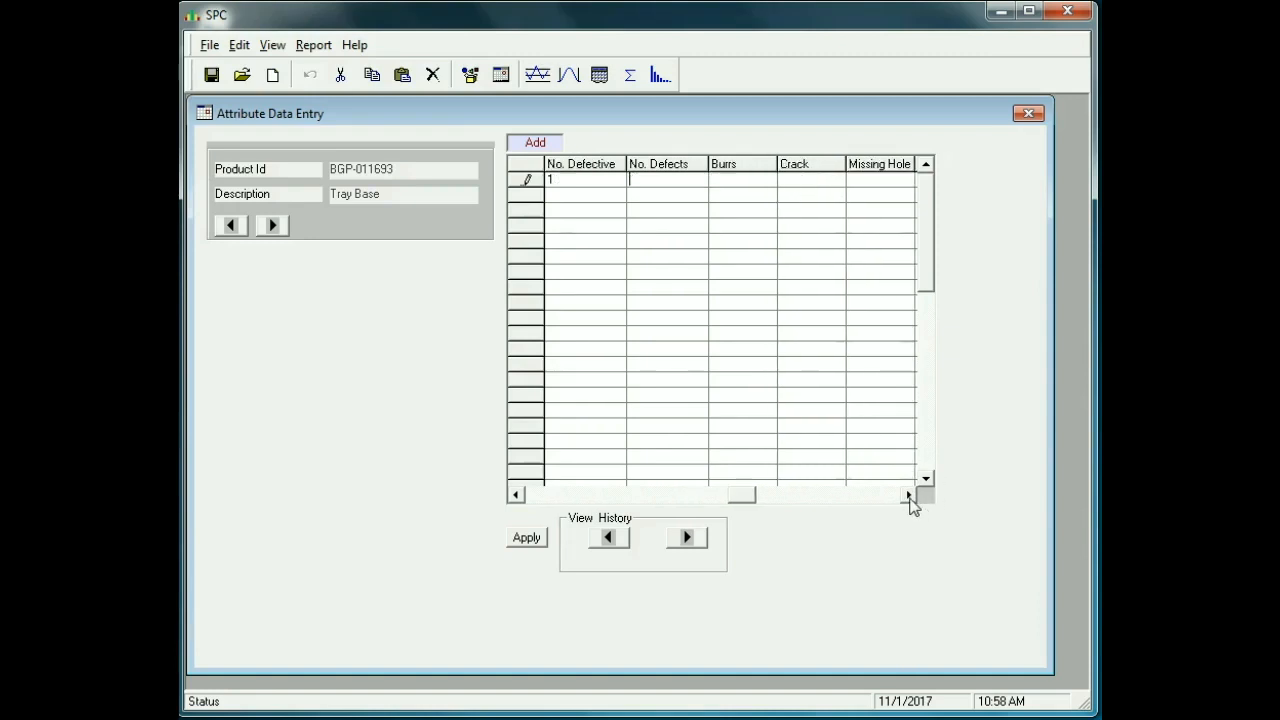
click(909, 494)
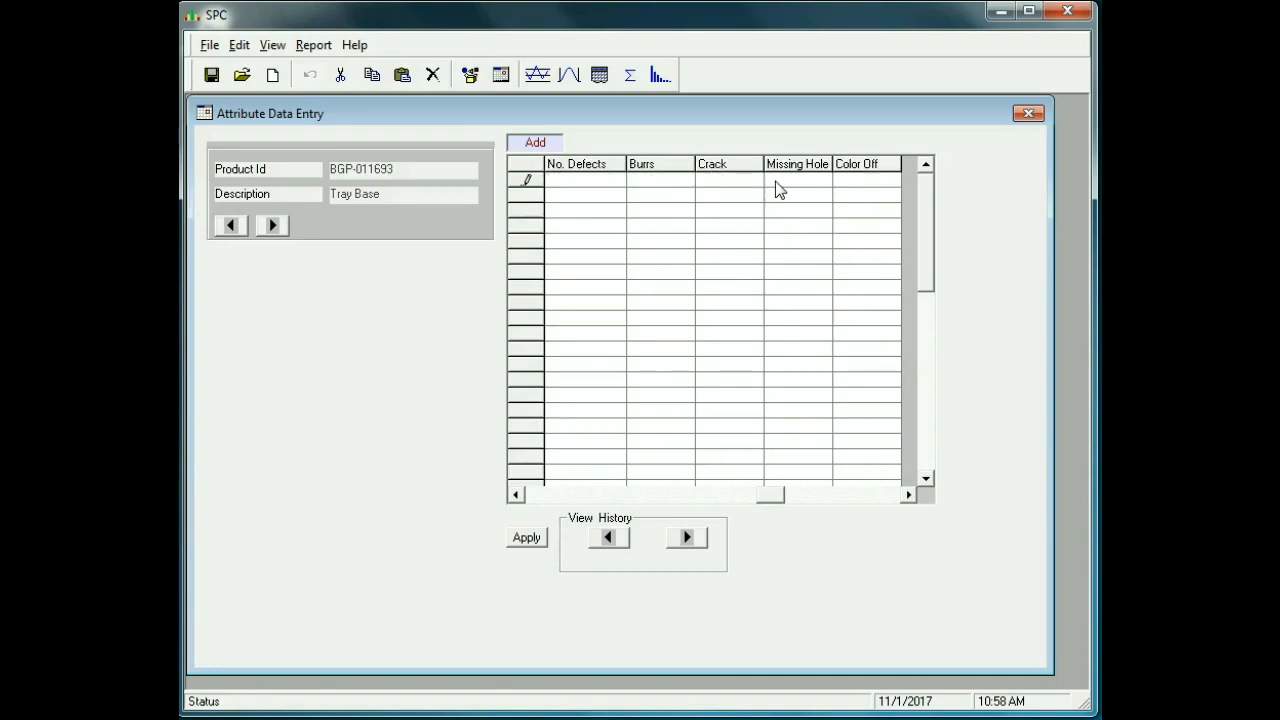
click(516, 495)
click(516, 495)
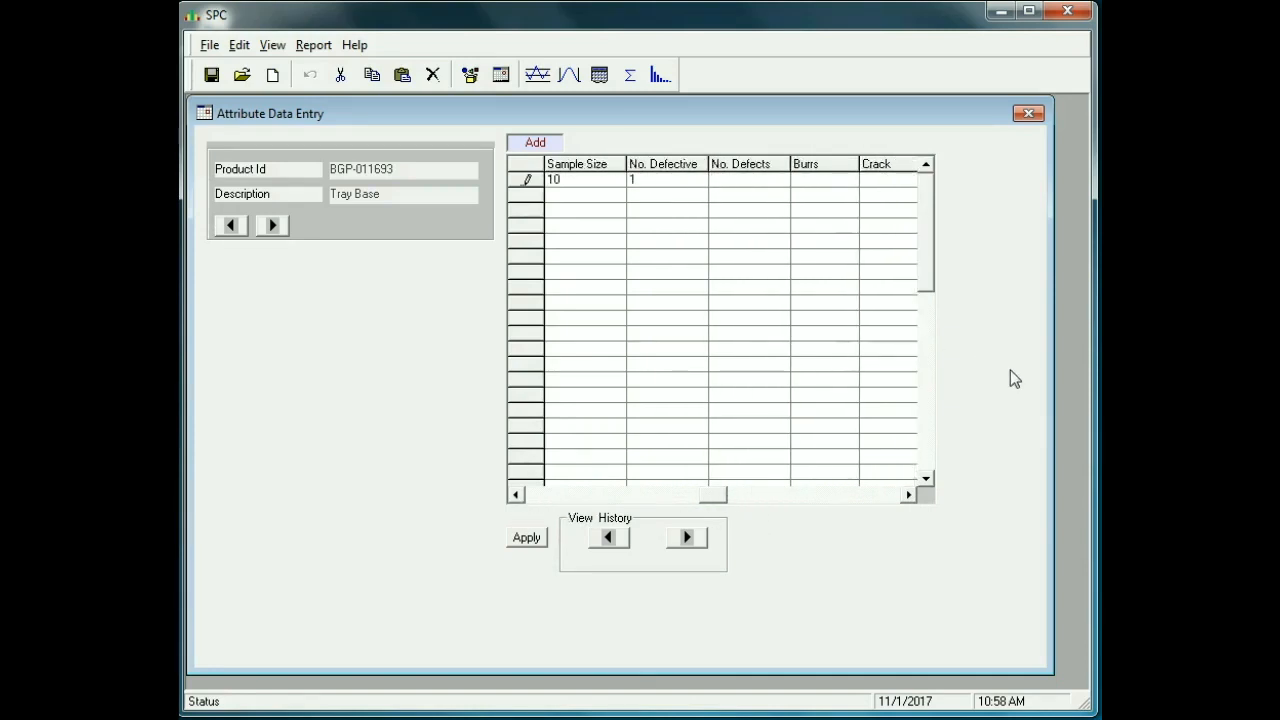
text(3)
key(Tab)
text(1)
key(Tab)
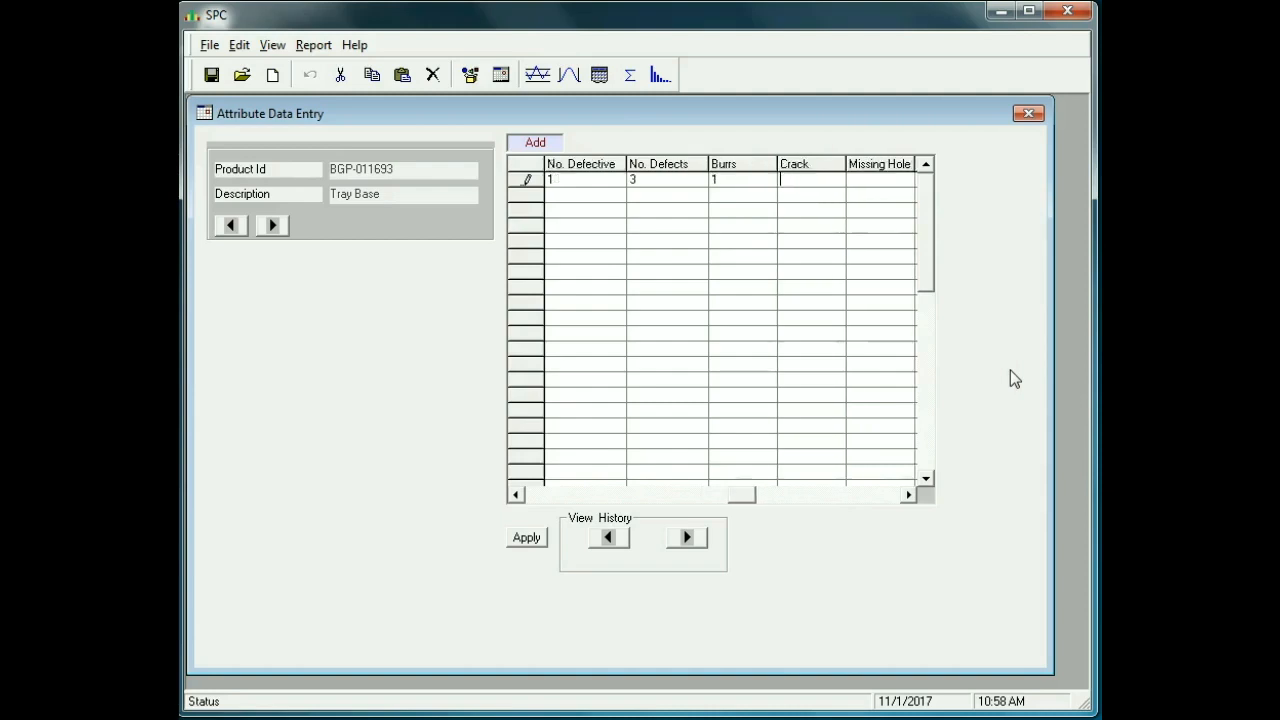
key(Tab)
text(1)
key(Tab)
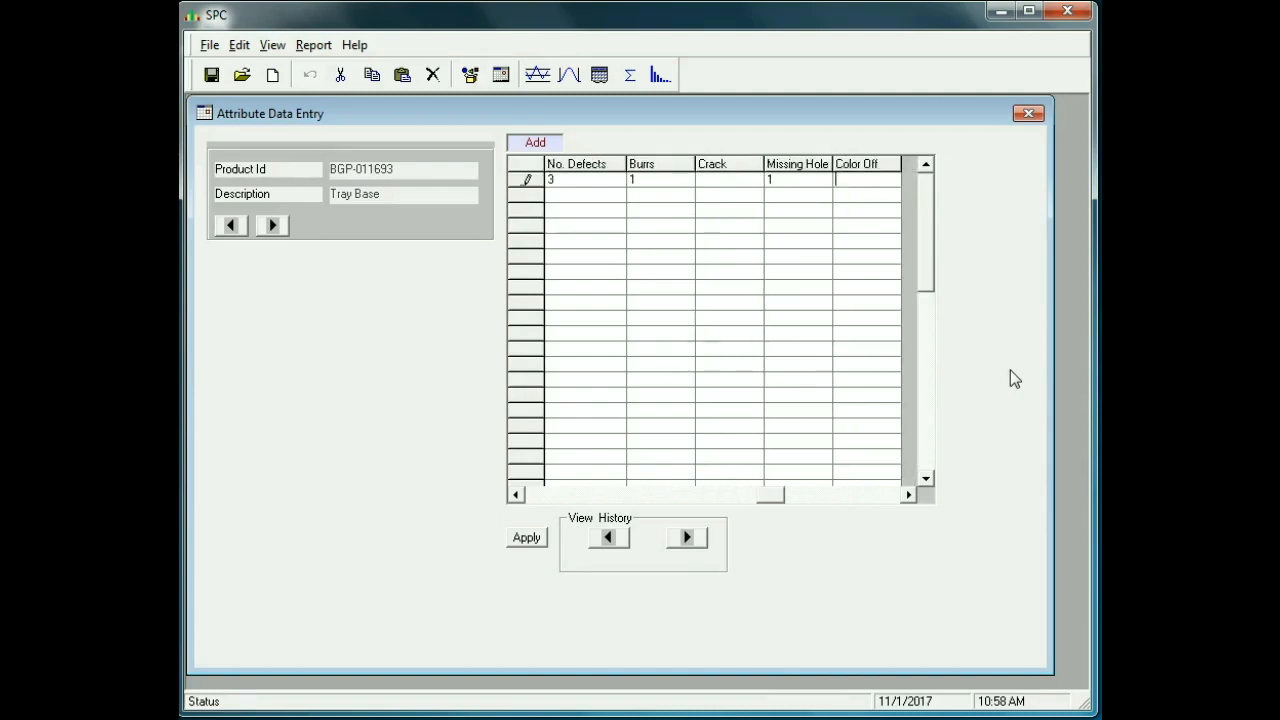
text(1)
click(516, 494)
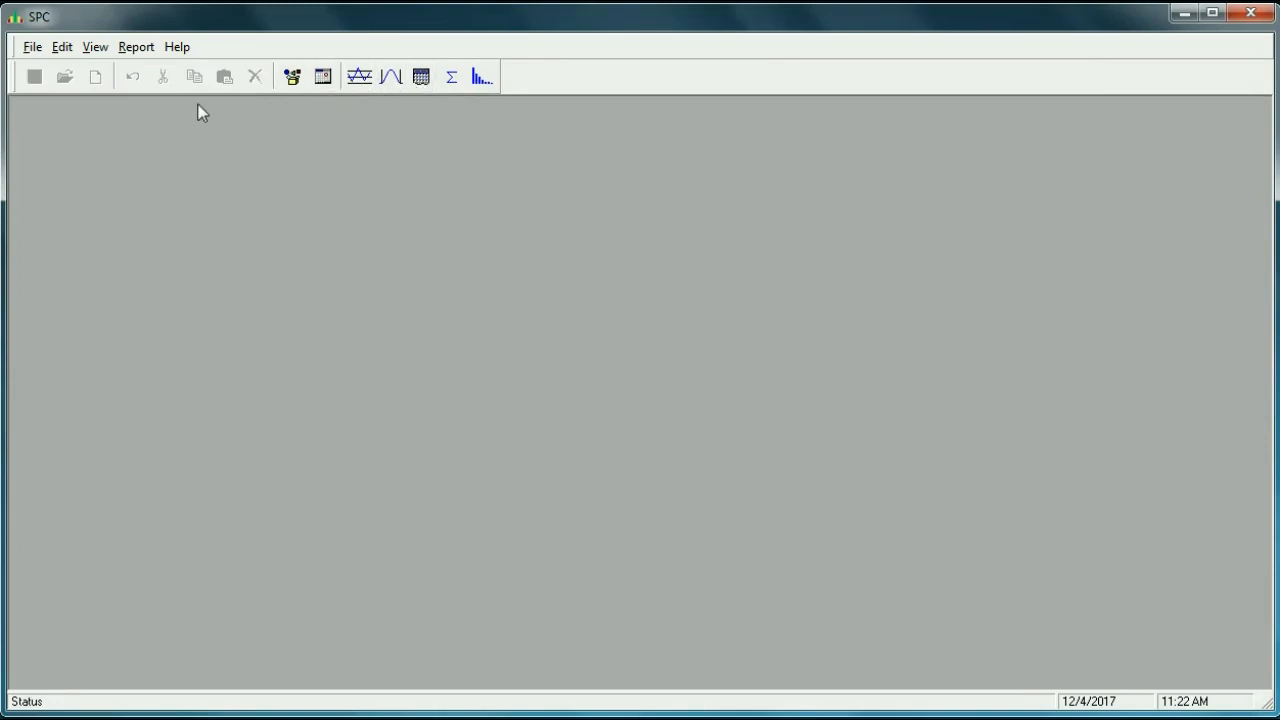
- Open the Report Options and load product IRP-040184 (Axle Pin)
click(134, 50)
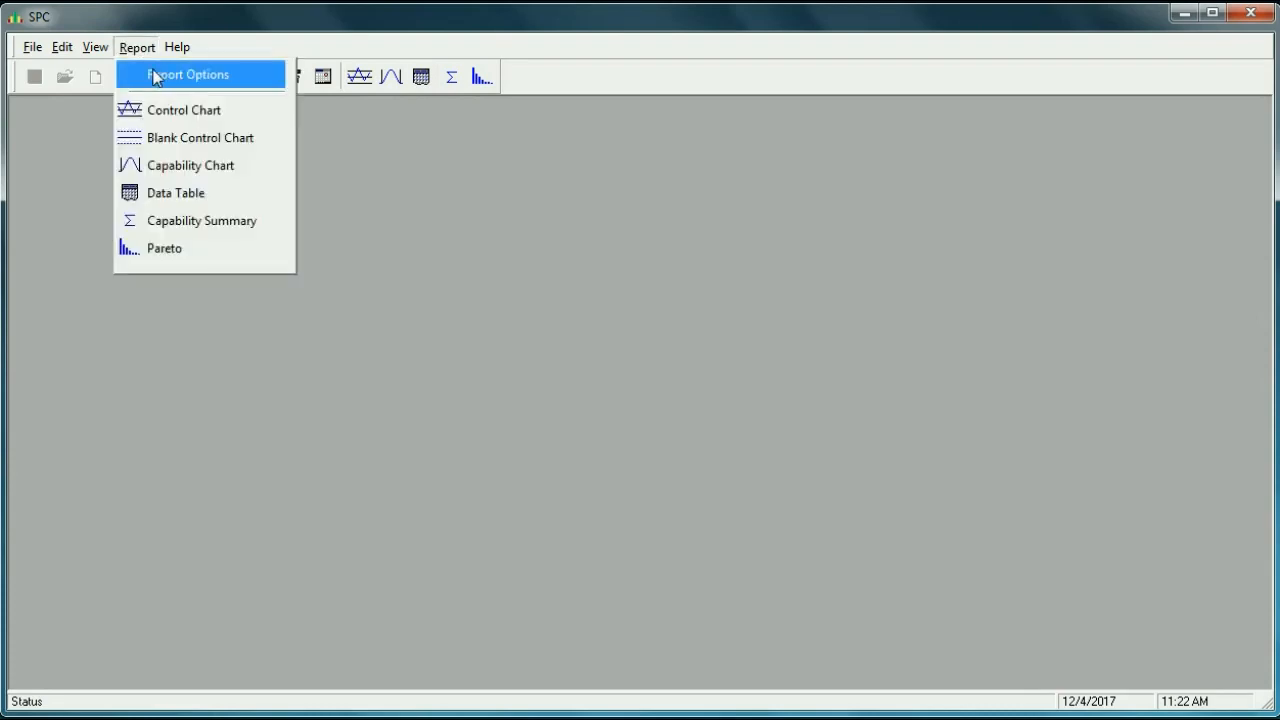
click(160, 75)
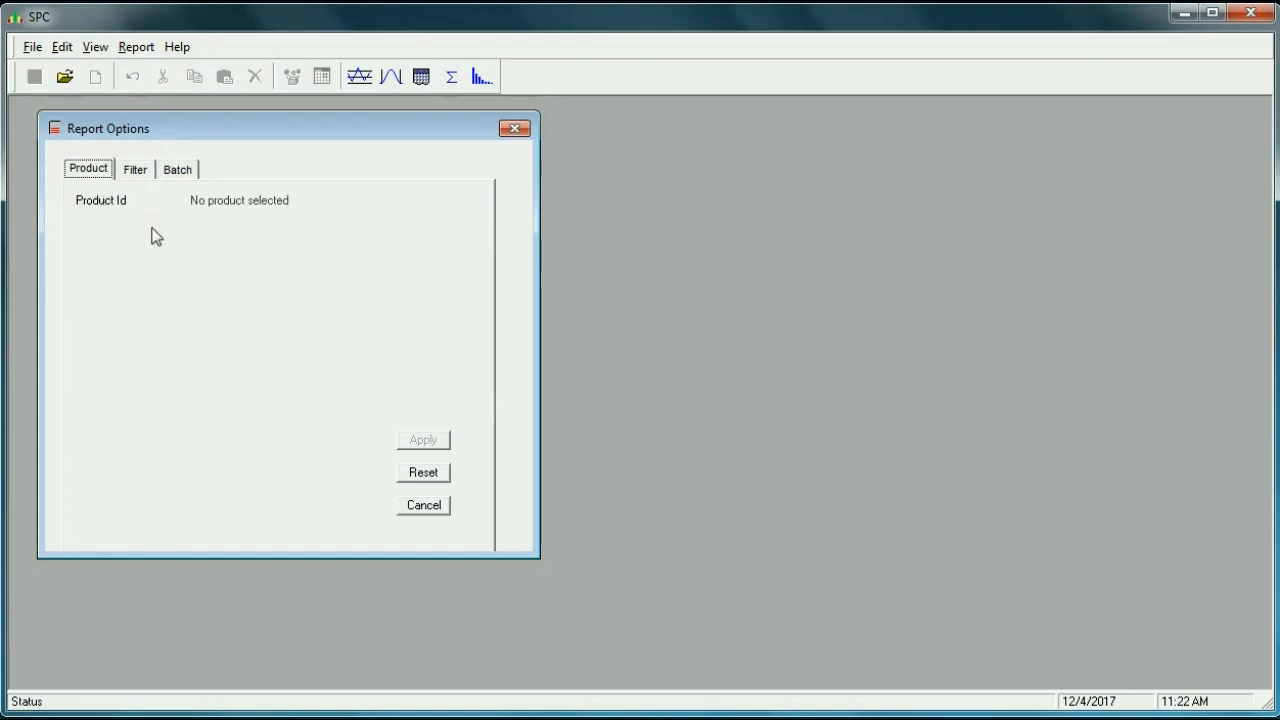
click(65, 78)
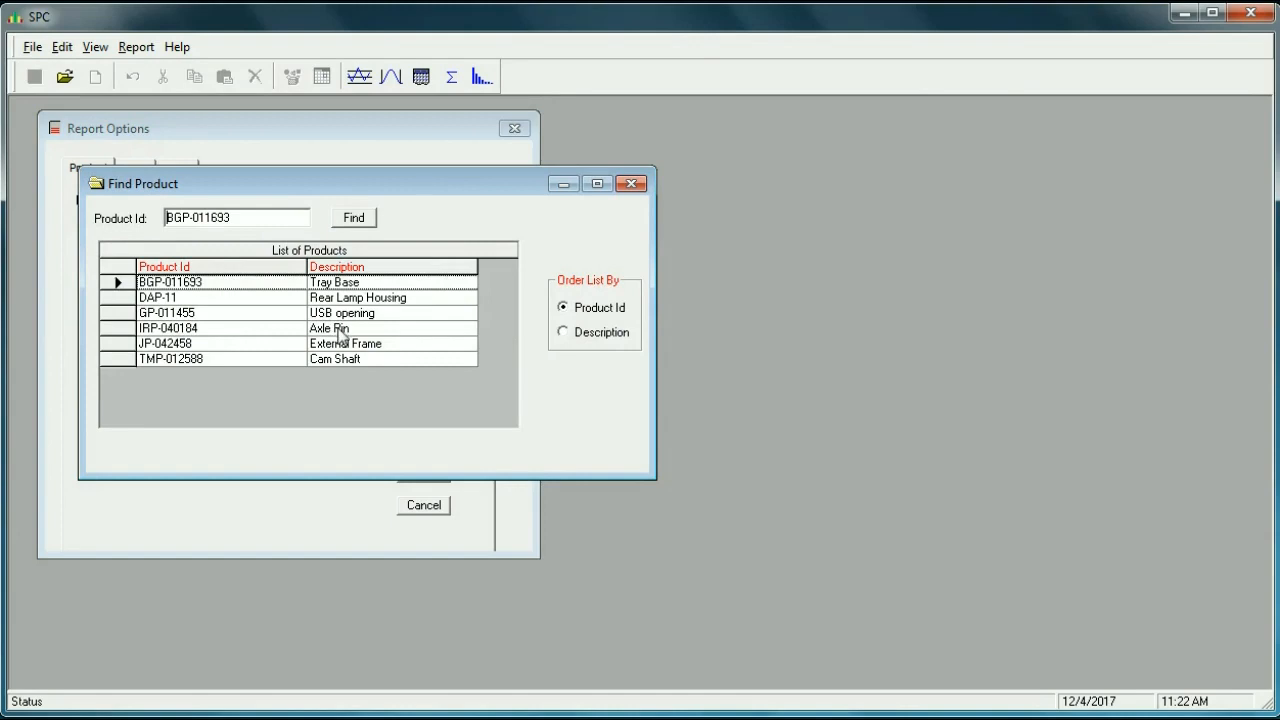
click(182, 333)
double_click(183, 334)
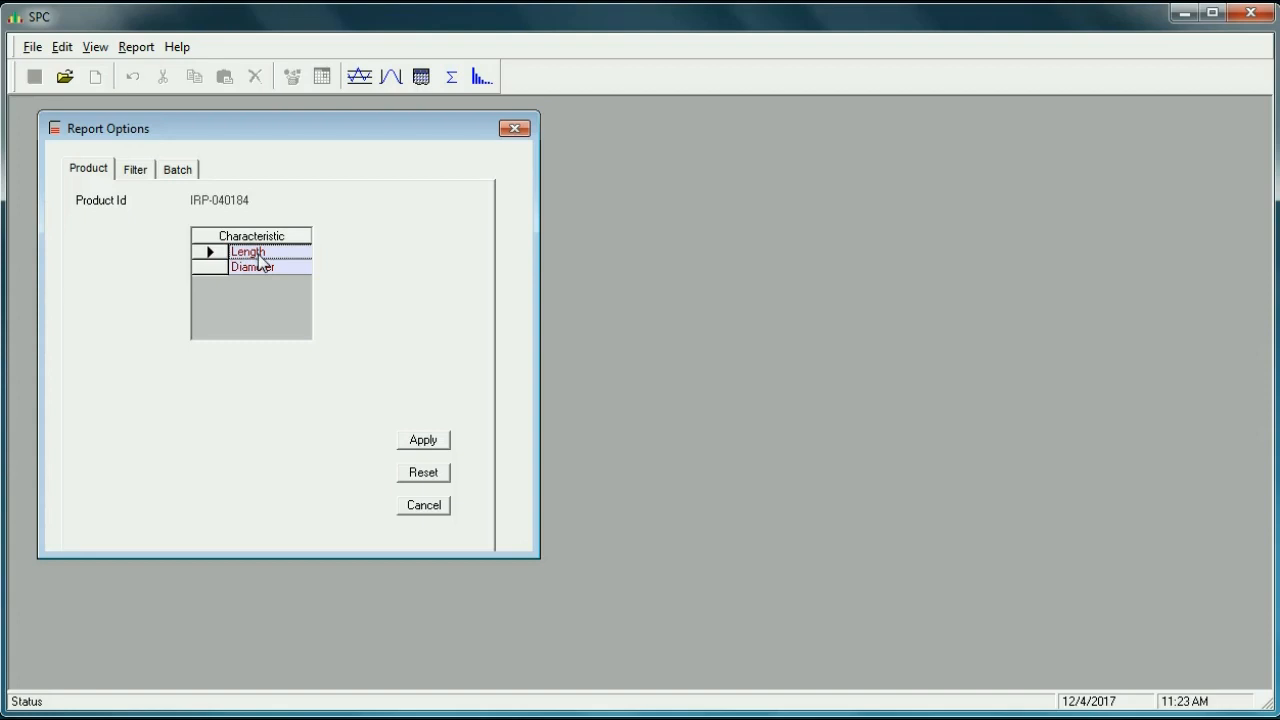
- Check the report filter fields without setting a range, apply the report options for the Length characteristic, and close them
click(136, 170)
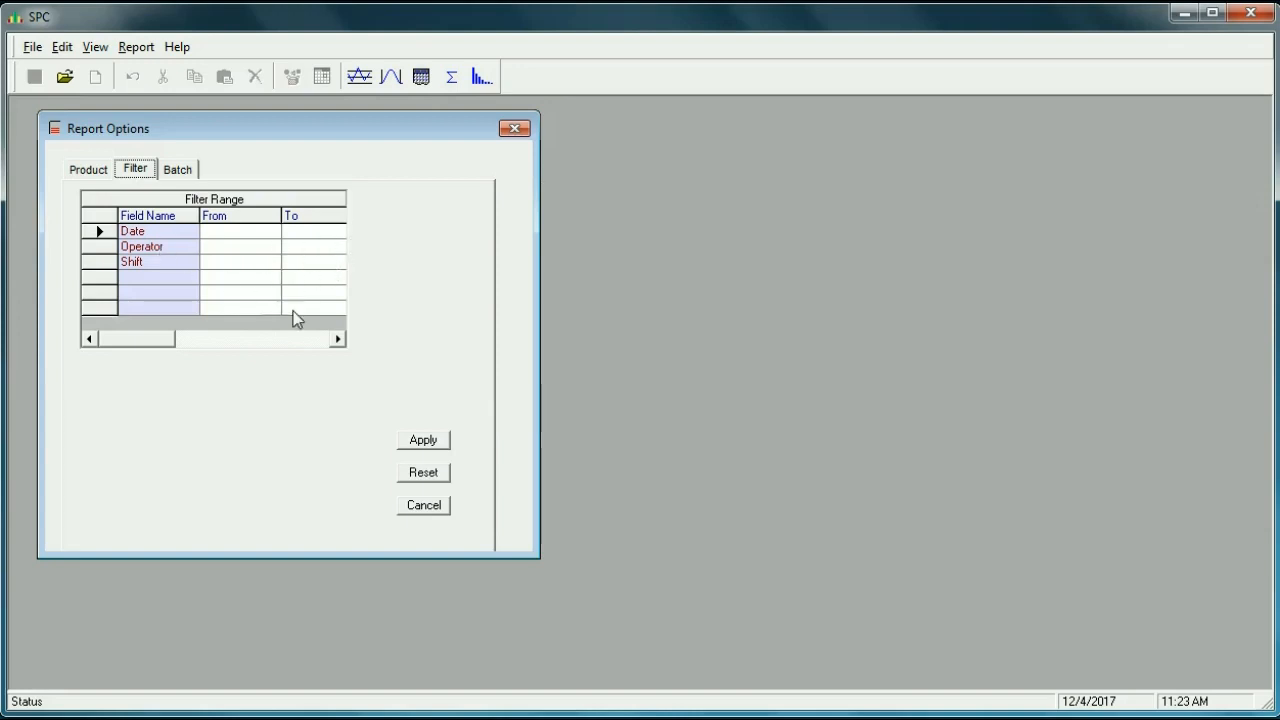
click(88, 170)
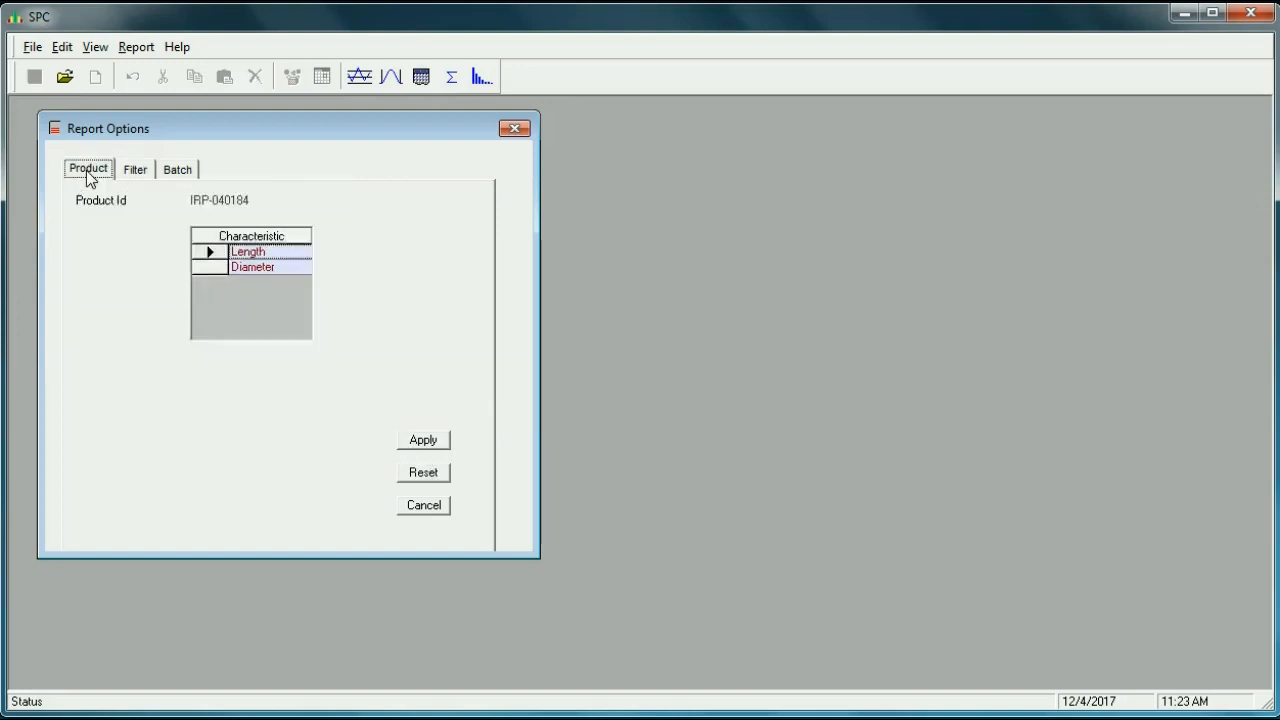
click(426, 443)
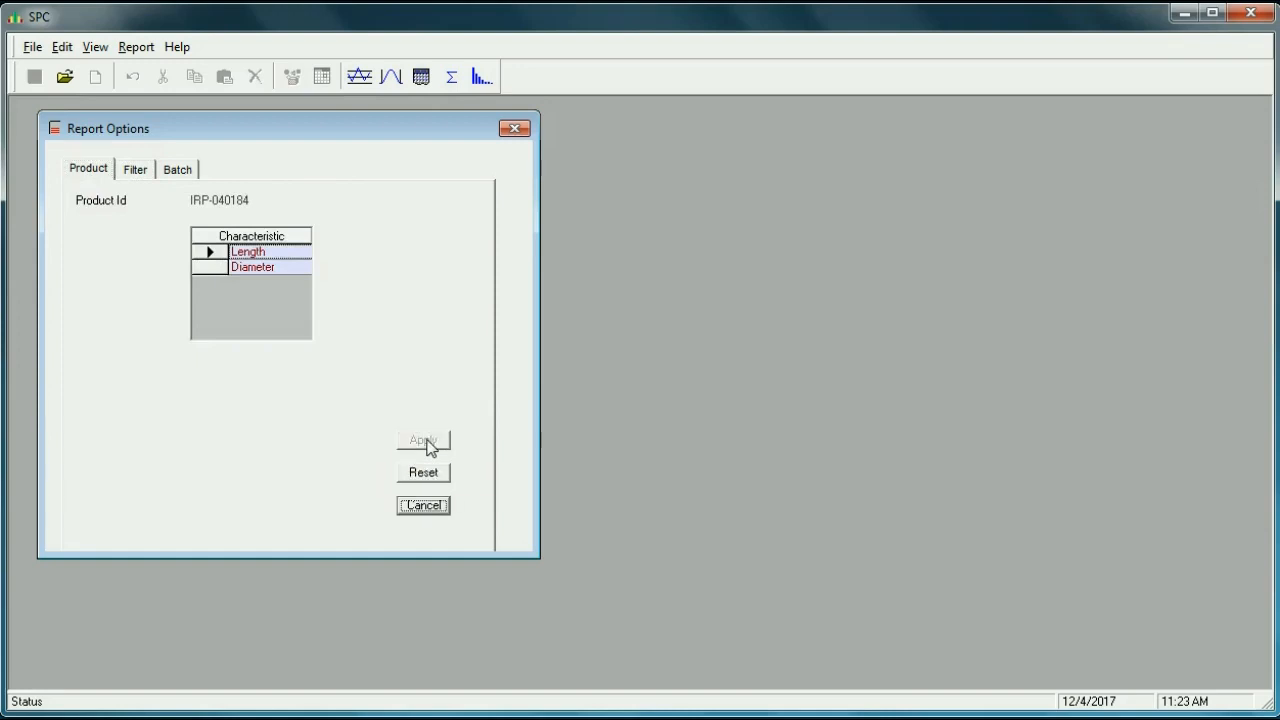
click(514, 130)
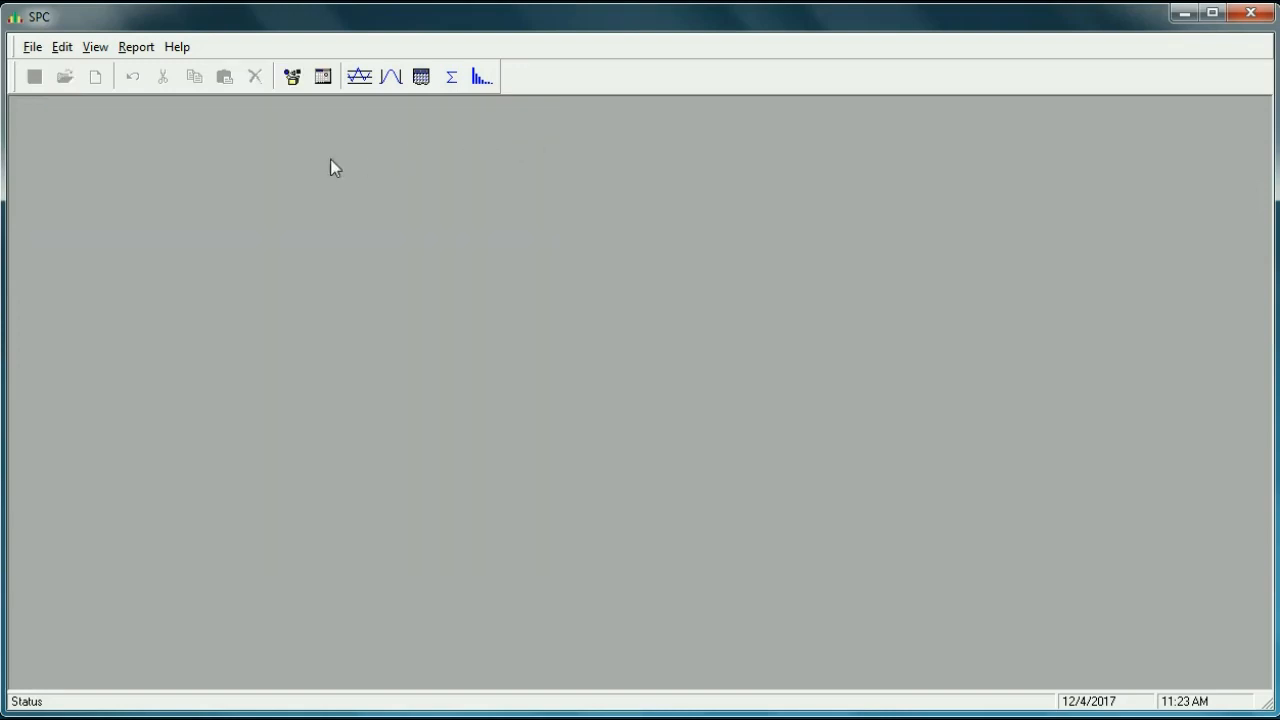
- Generate the Control Chart report for the Axle Pin Length and maximize its window
click(137, 47)
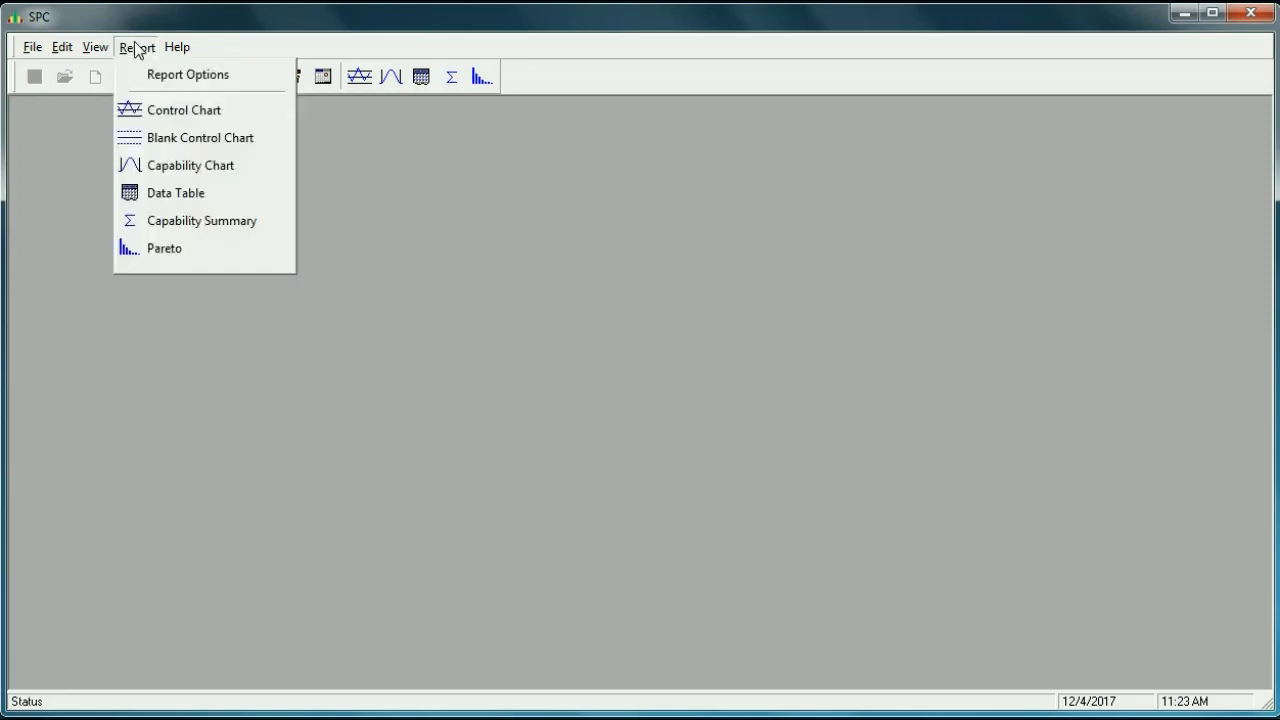
click(163, 112)
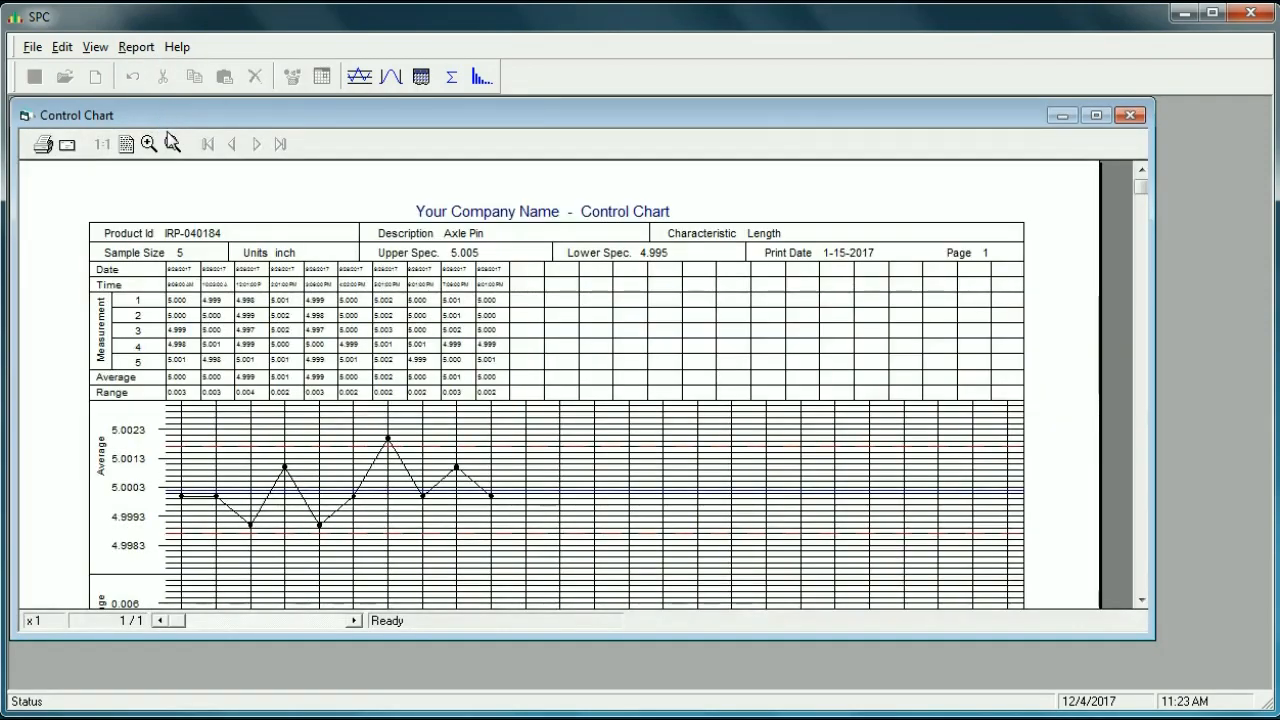
click(1096, 117)
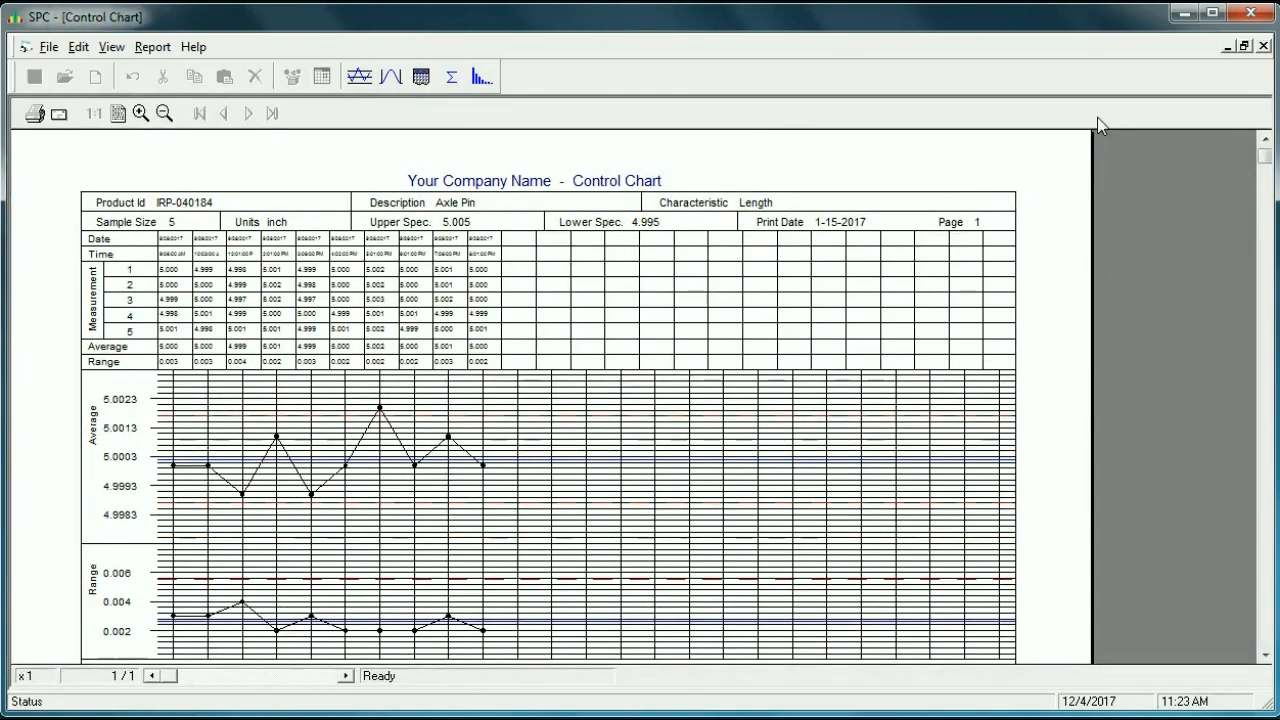
- Examine the control chart's header, measurements, average and range plots, and chart limits
click(141, 113)
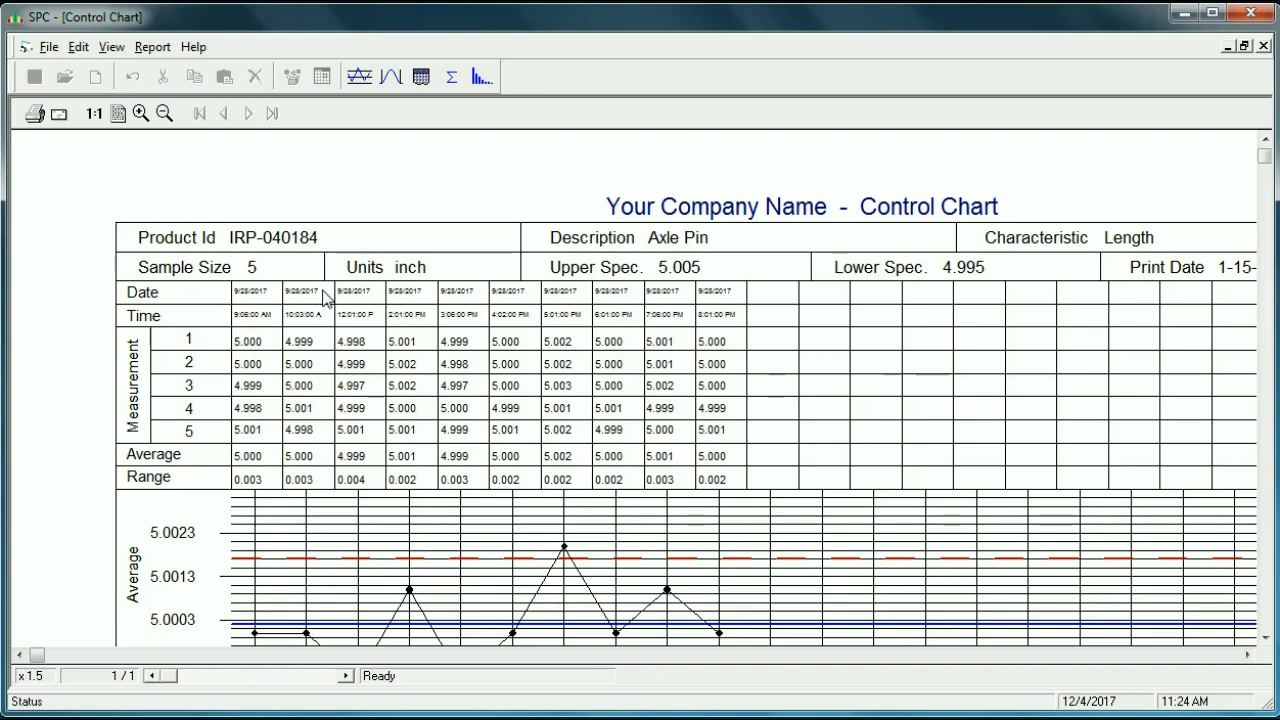
click(1266, 638)
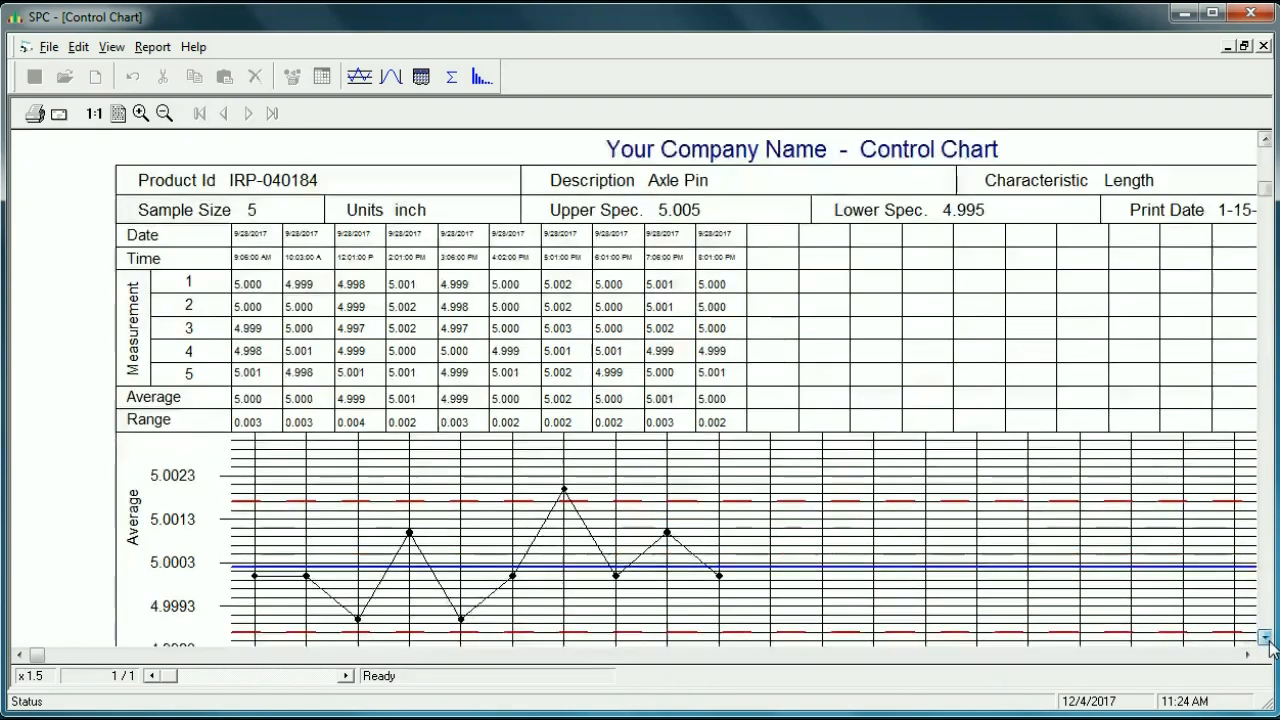
click(1266, 638)
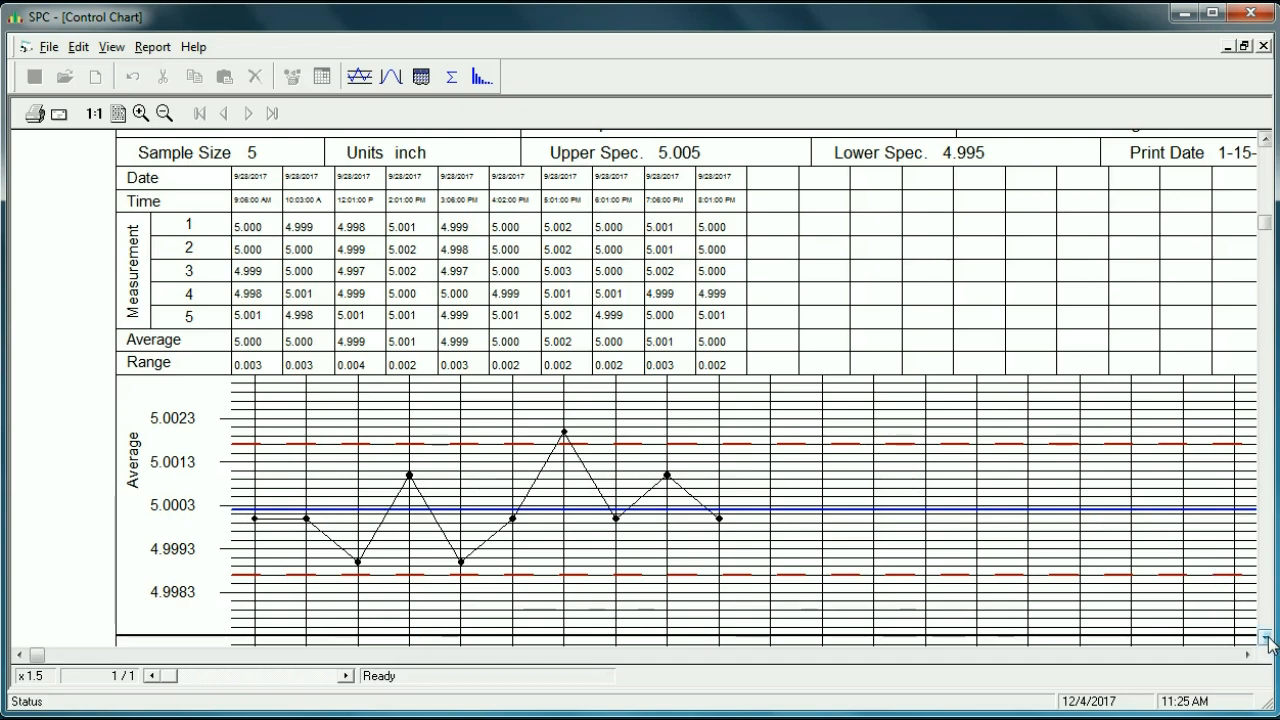
scroll(1268, 643, down, 6)
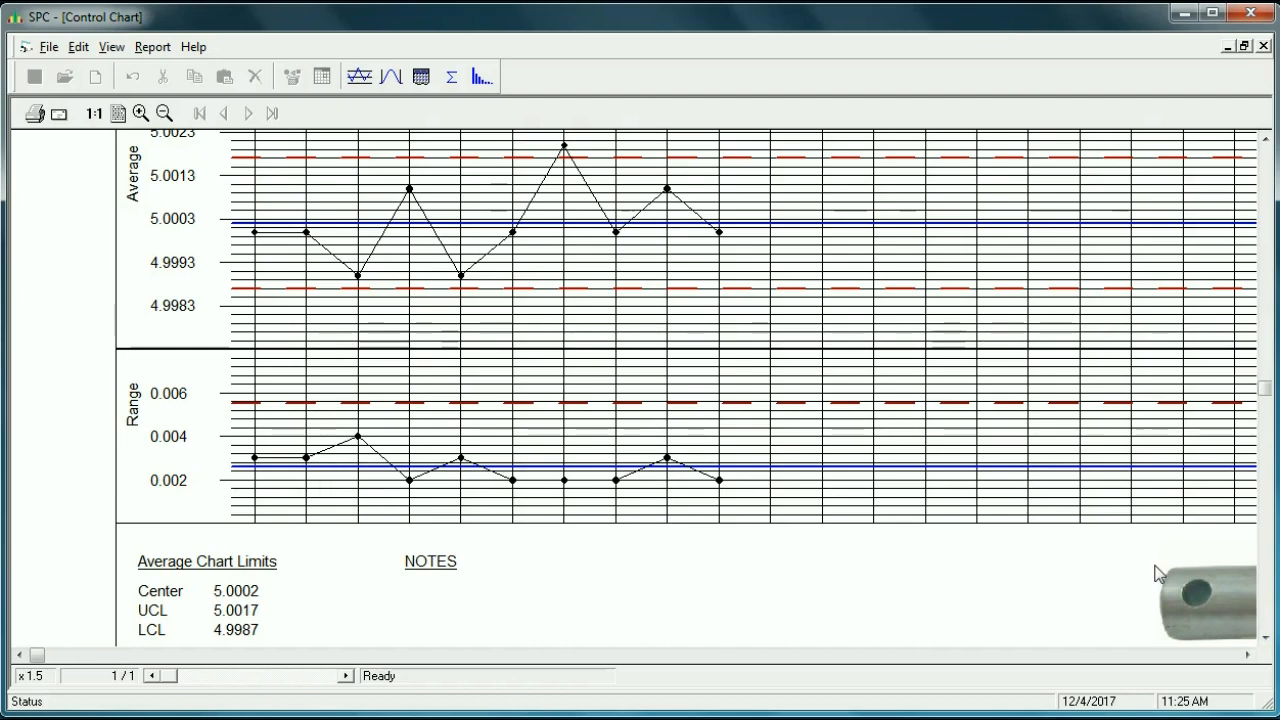
click(1265, 637)
click(1265, 637)
click(1265, 637)
click(1265, 637)
click(1265, 637)
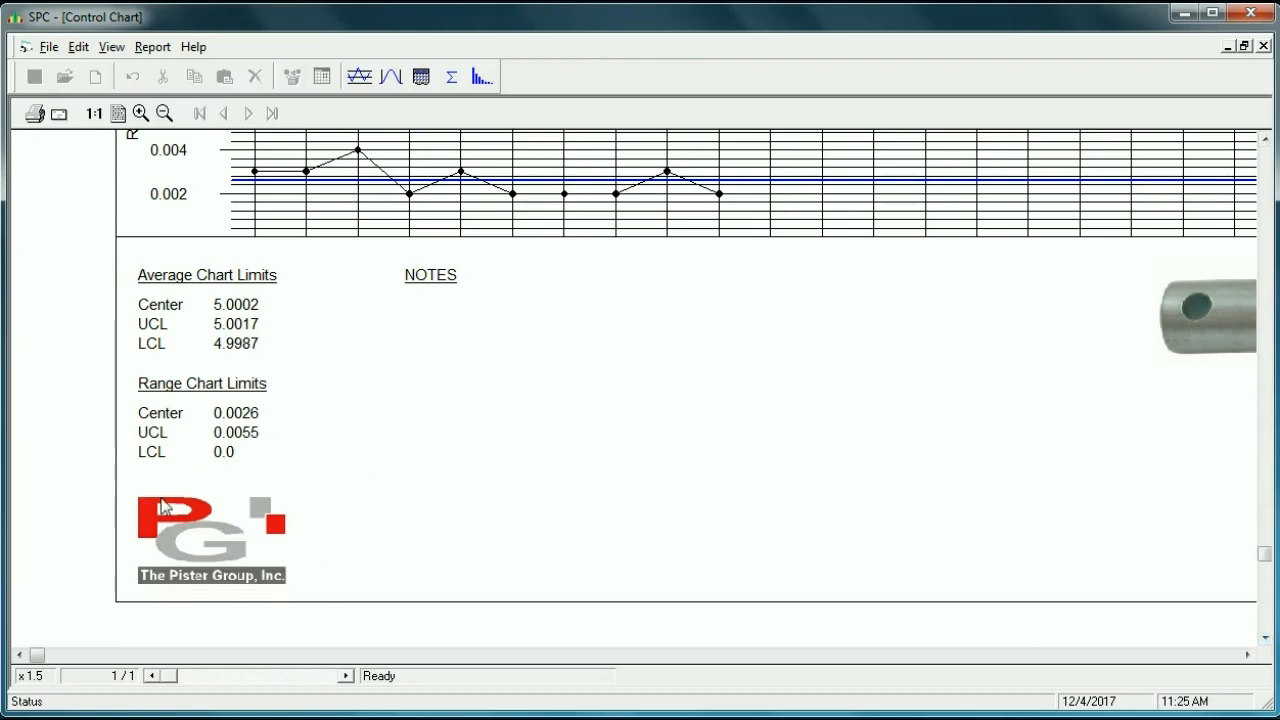
- Examine the notes area and product picture on the control chart, and review the page setup and PDF output options
click(1247, 655)
click(1247, 655)
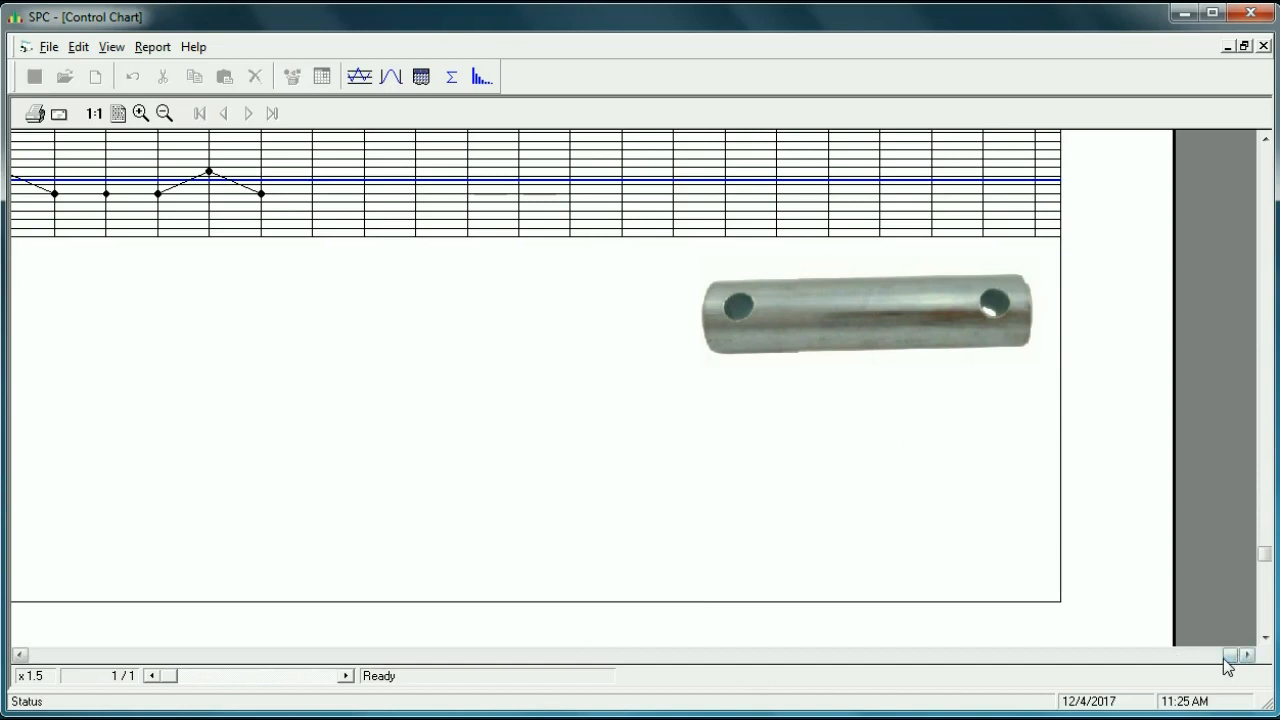
click(20, 655)
click(20, 655)
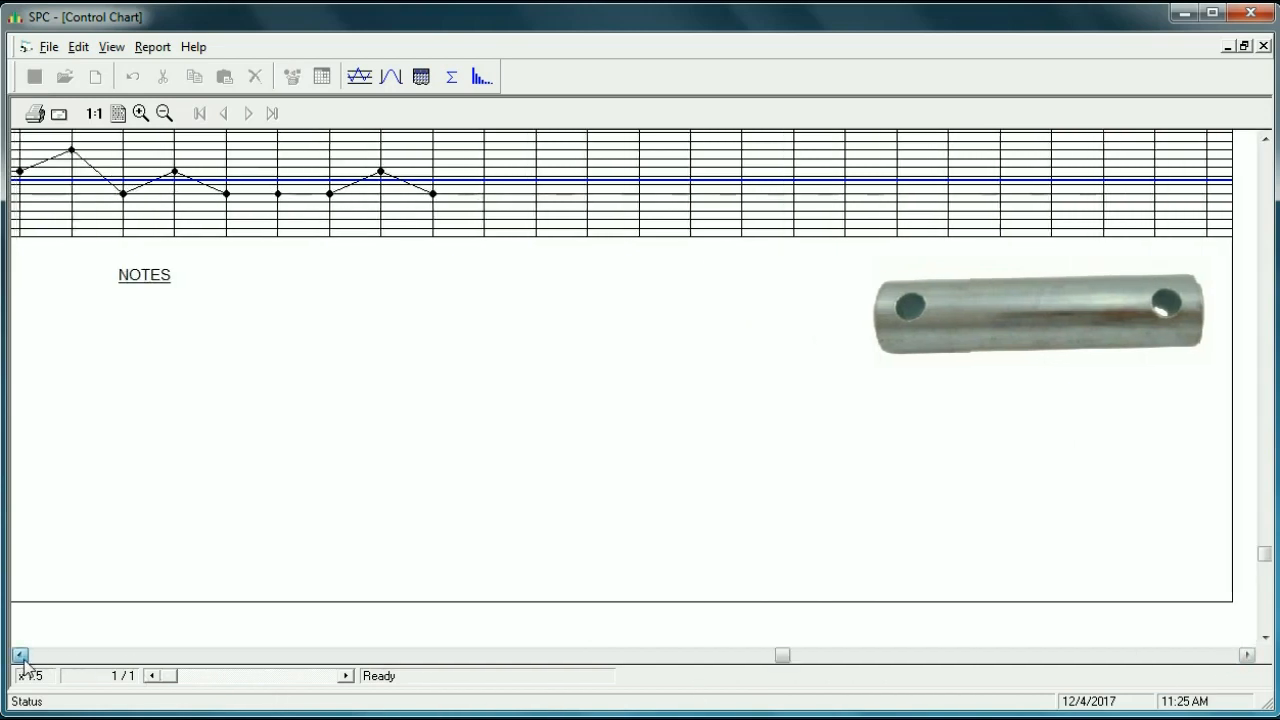
click(20, 655)
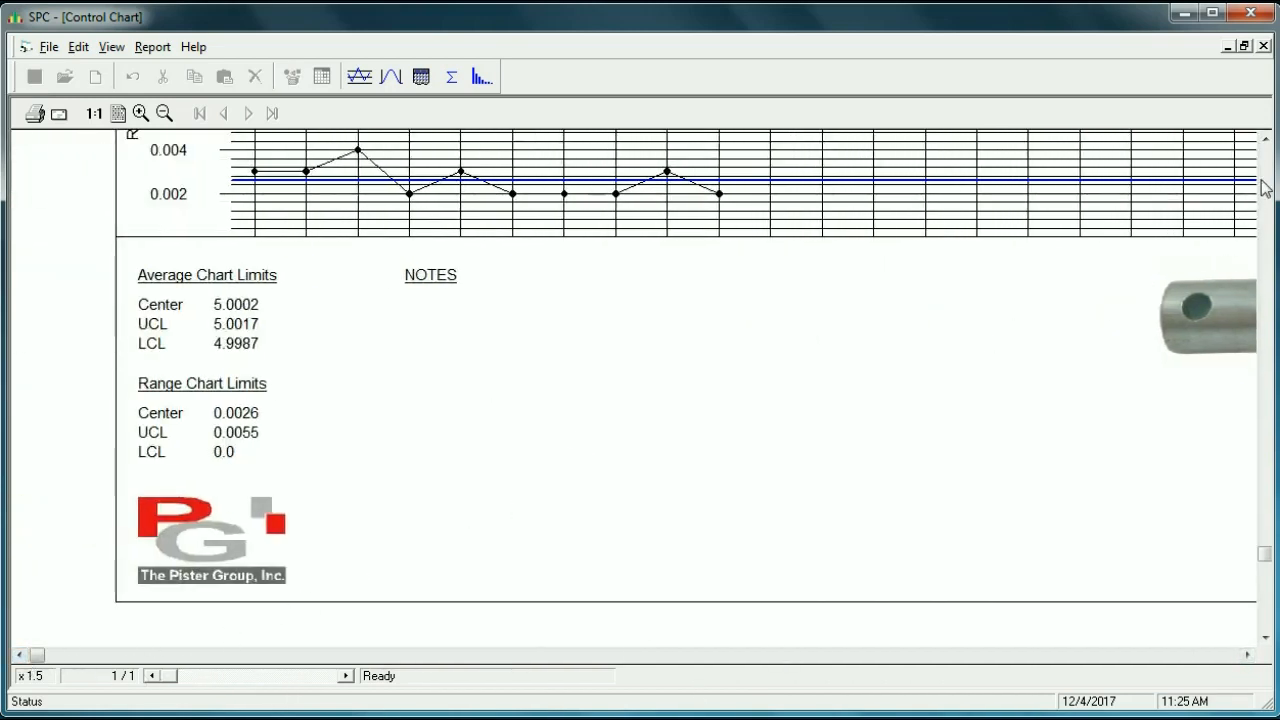
click(1265, 142)
click(1265, 142)
click(1265, 142)
click(1265, 142)
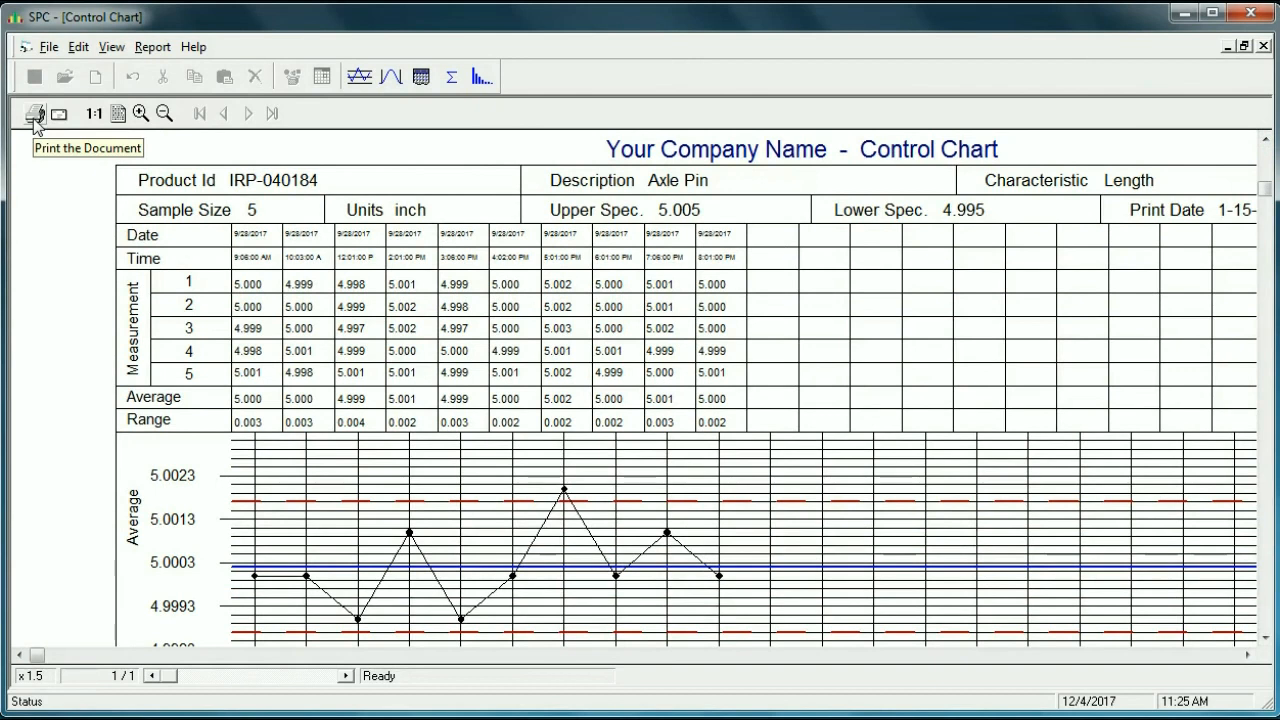
click(49, 47)
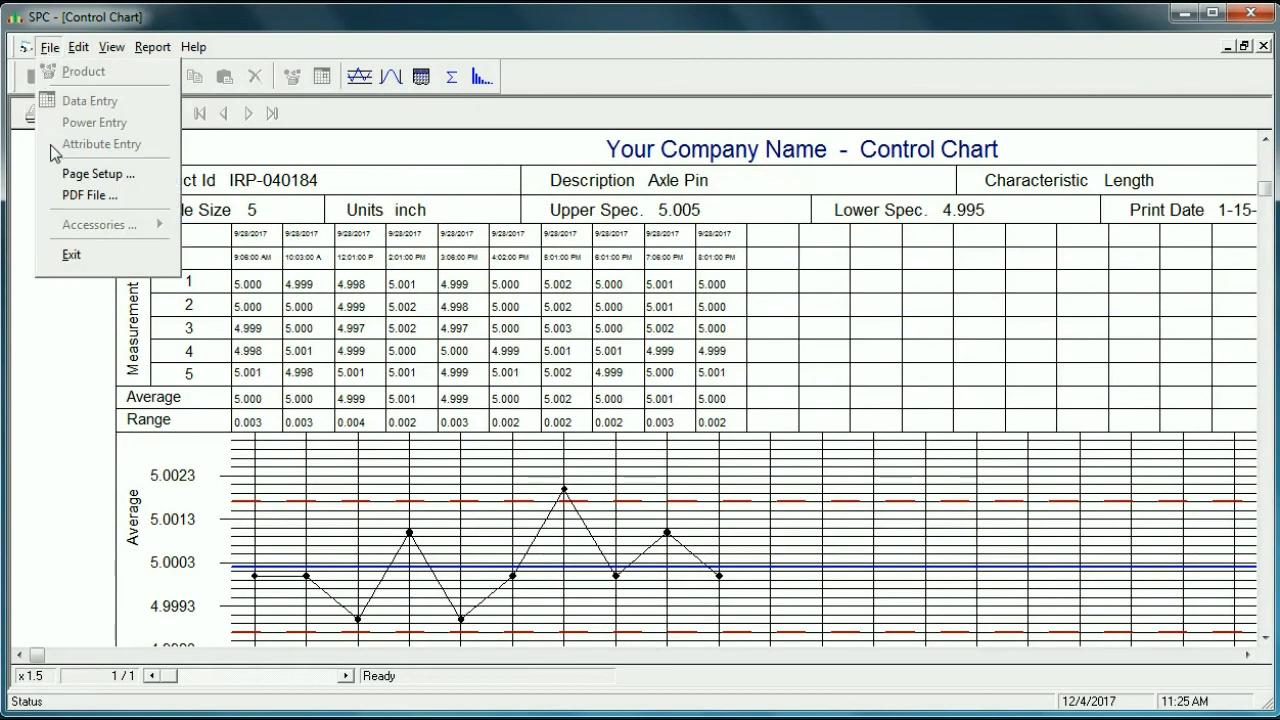
click(60, 362)
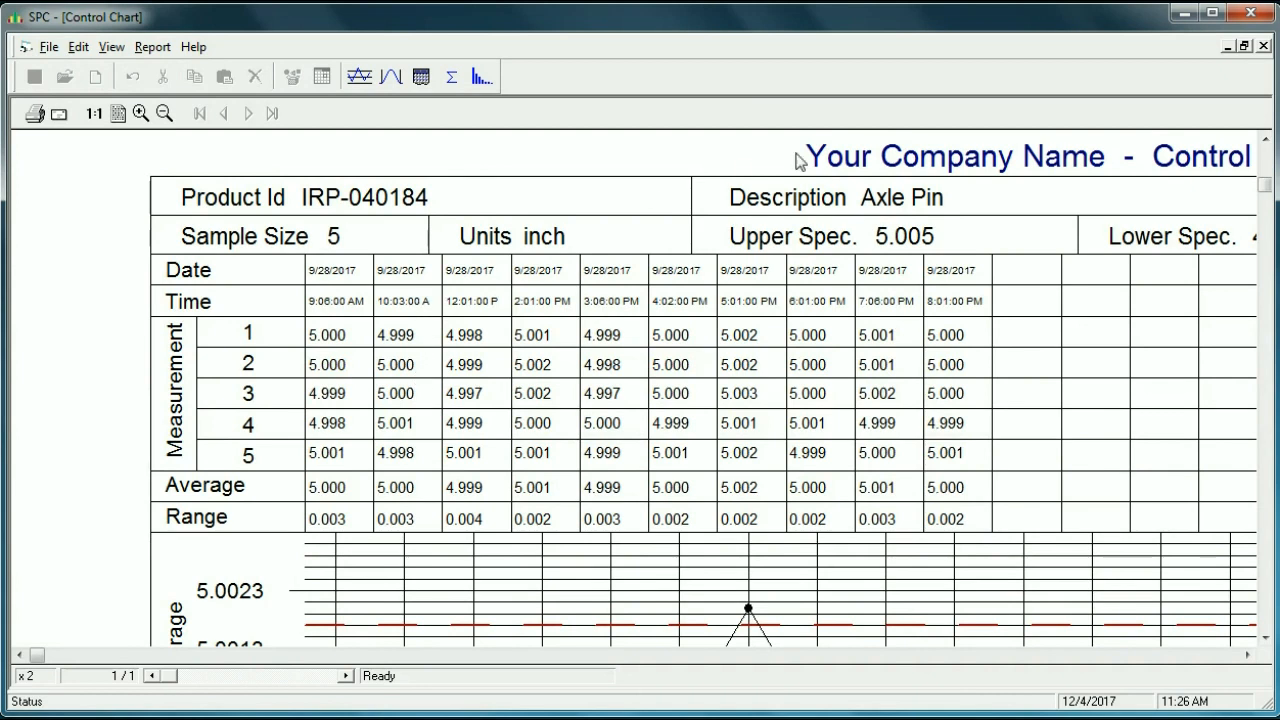
- Close the control chart and generate the Blank Control Chart for the Axle Pin Length
click(1263, 46)
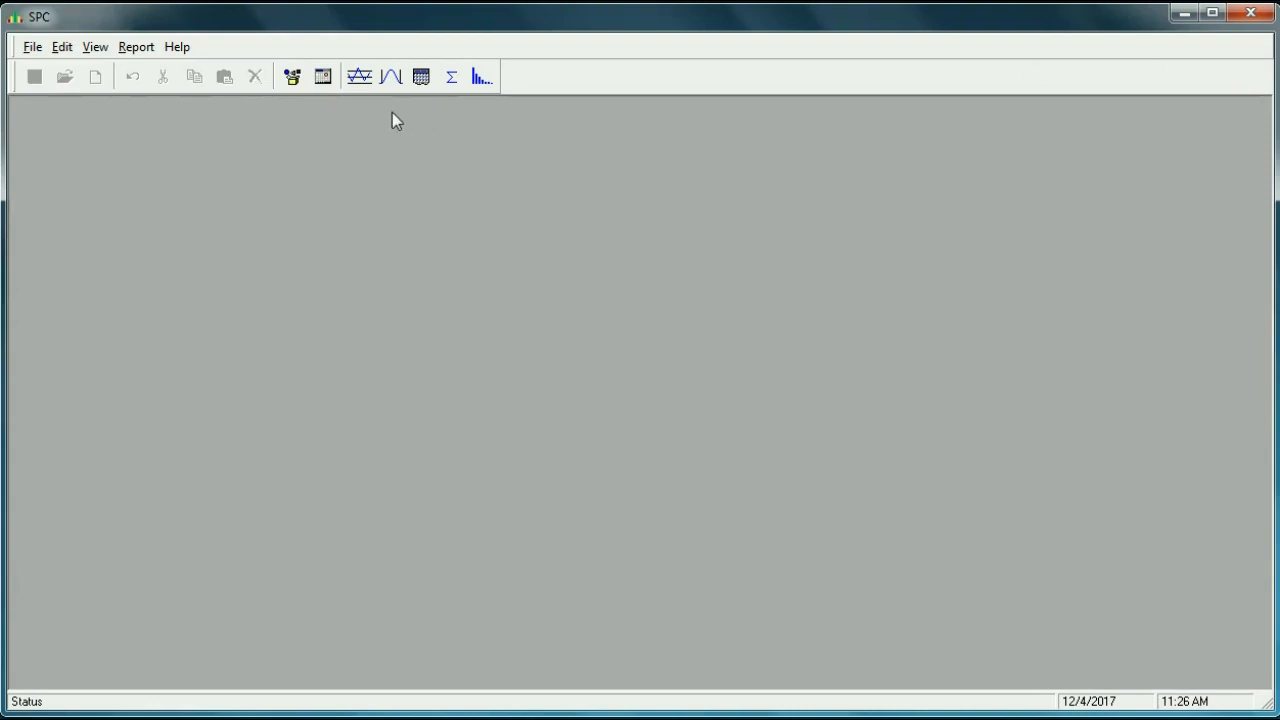
click(132, 47)
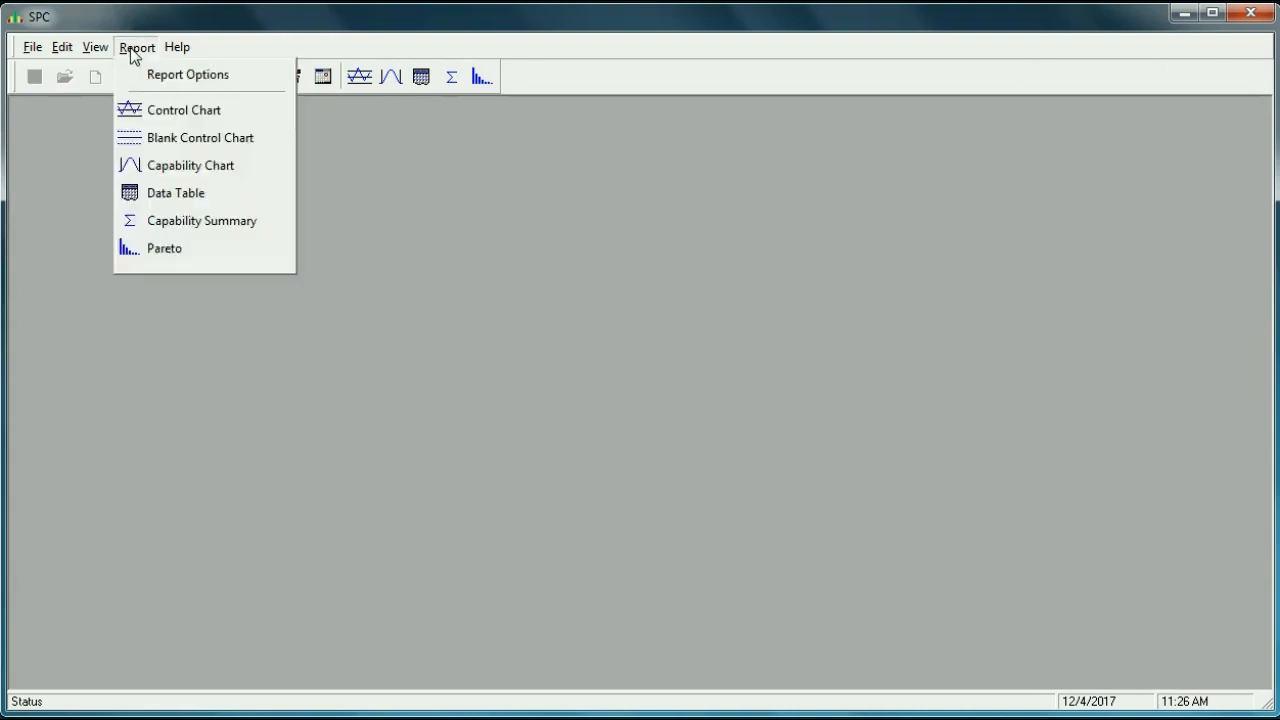
click(152, 146)
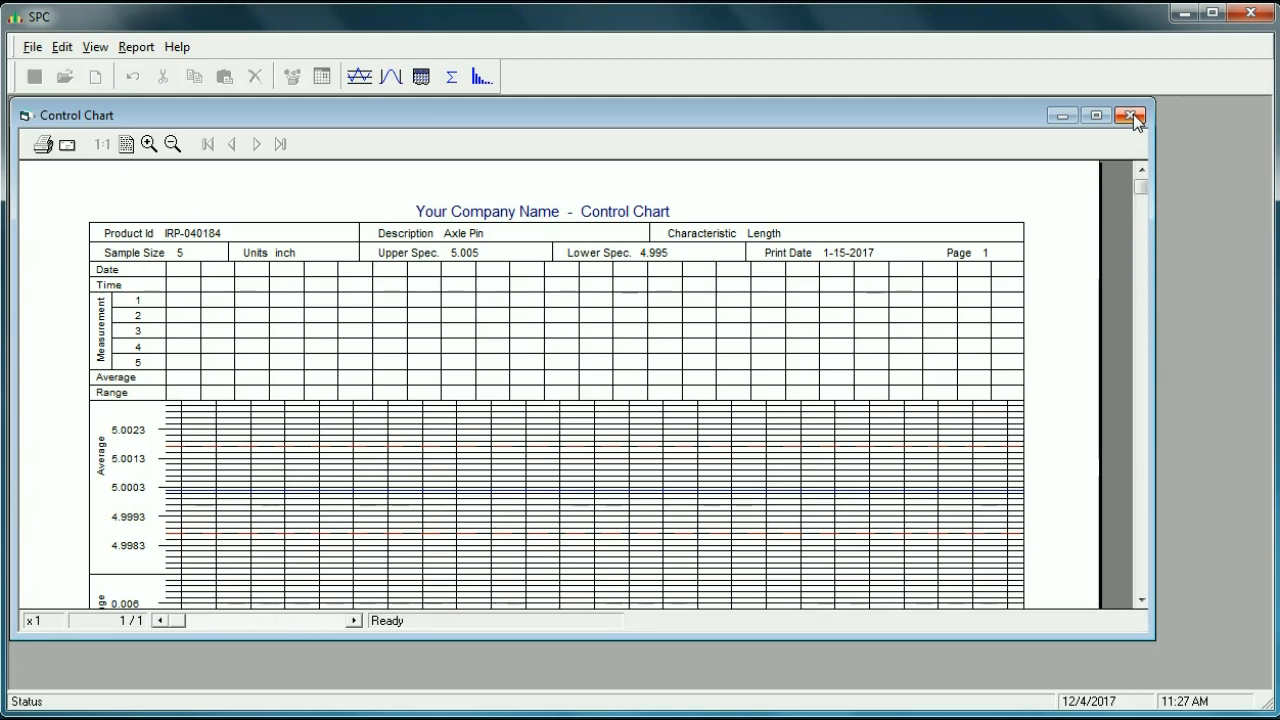
- Close the Blank Control Chart, generate the Capability Chart for the Axle Pin Length, and maximize its window
click(1134, 118)
click(134, 47)
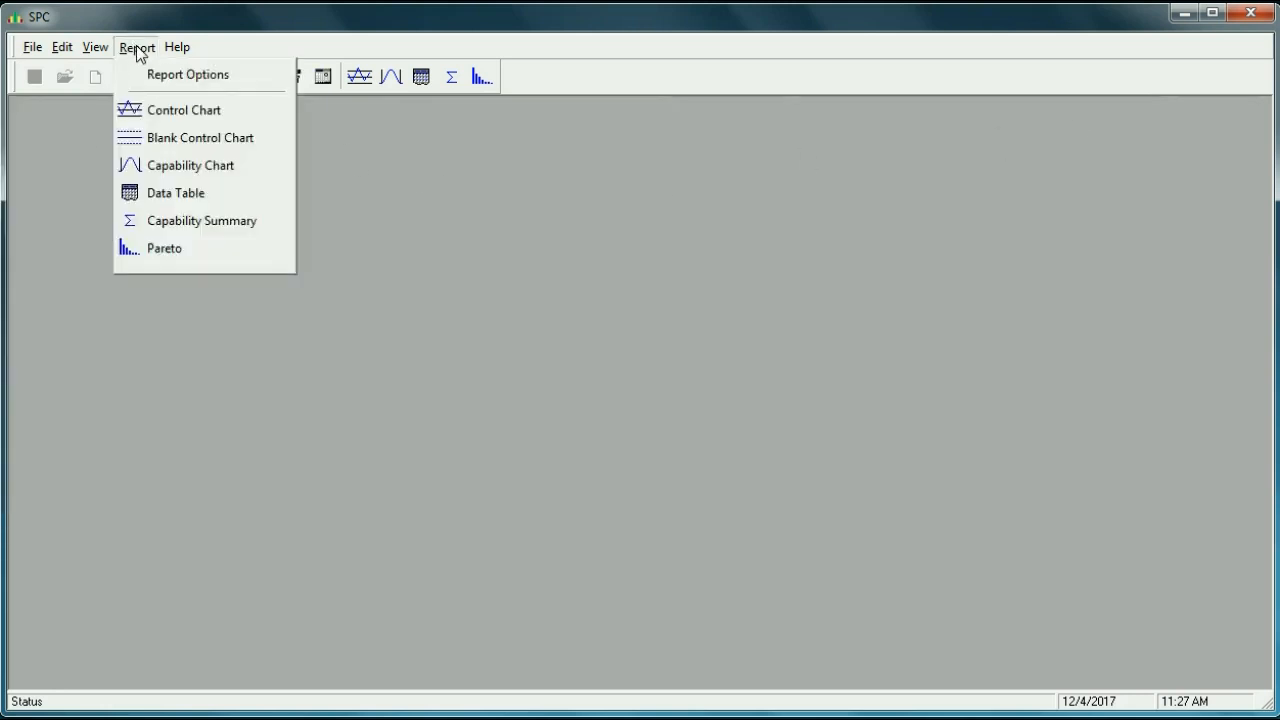
click(167, 168)
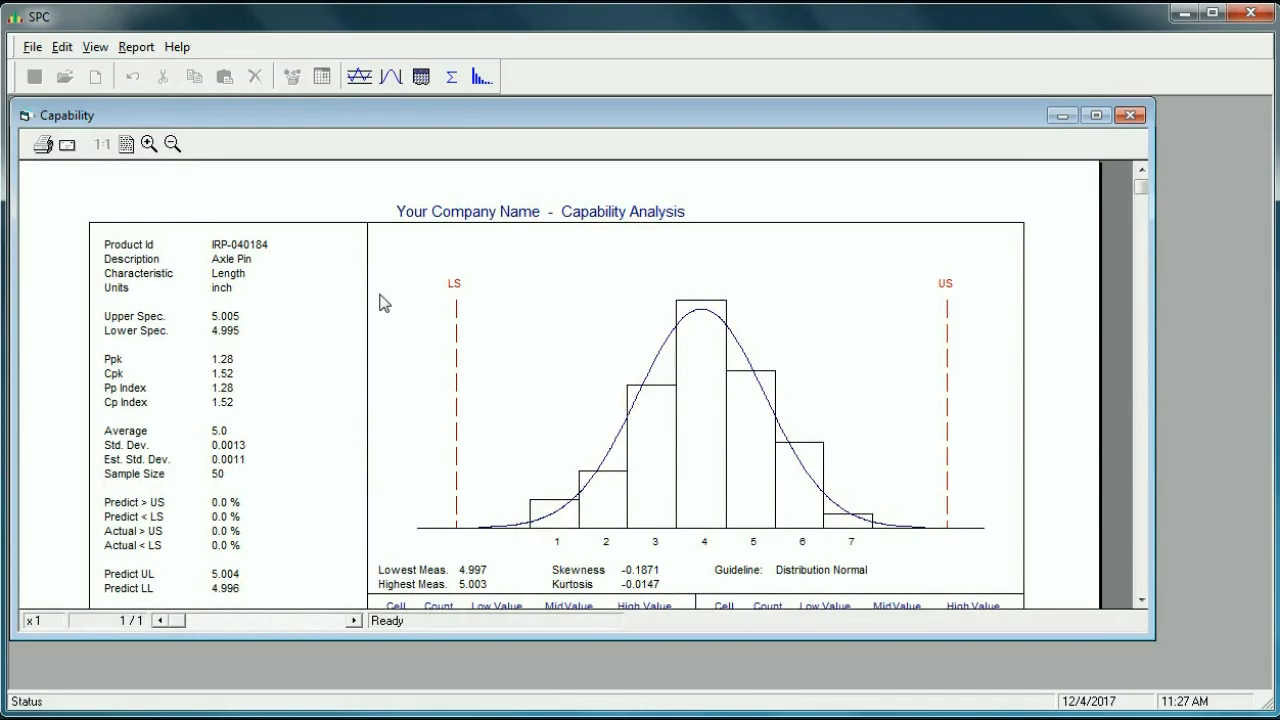
click(1094, 115)
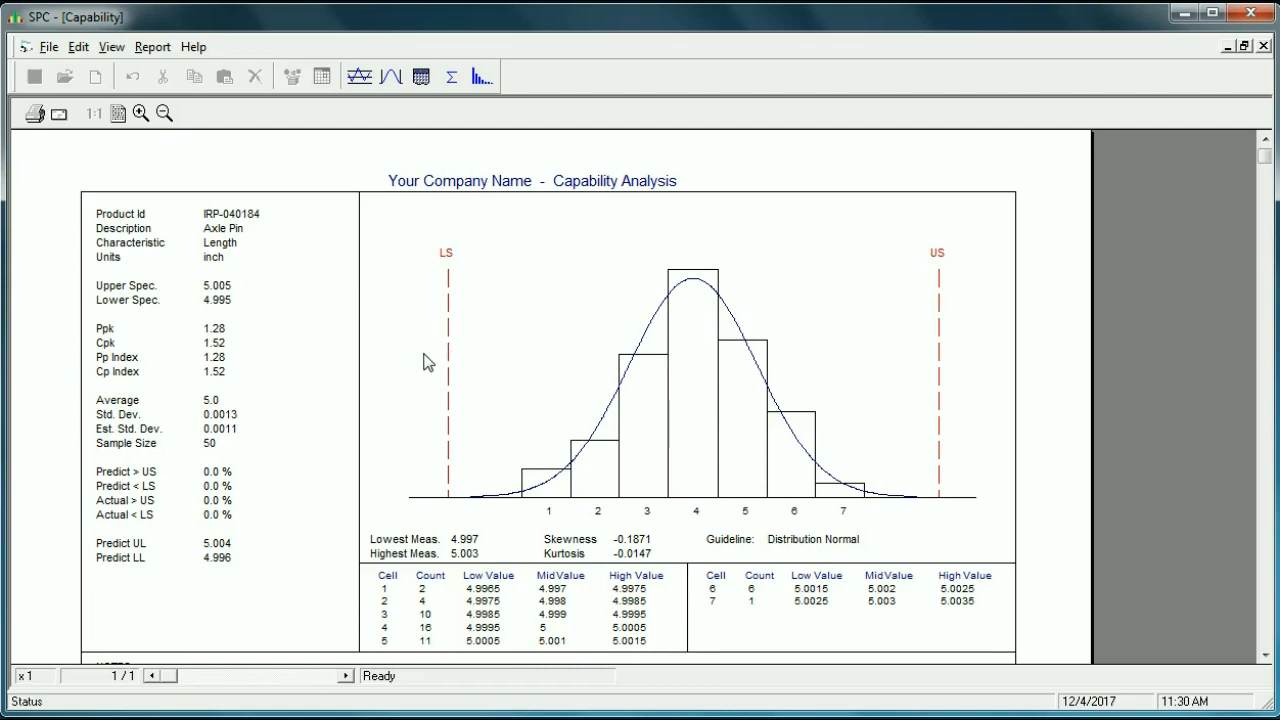
- Close the capability analysis and generate the Data Table report for the Axle Pin Length
click(1264, 46)
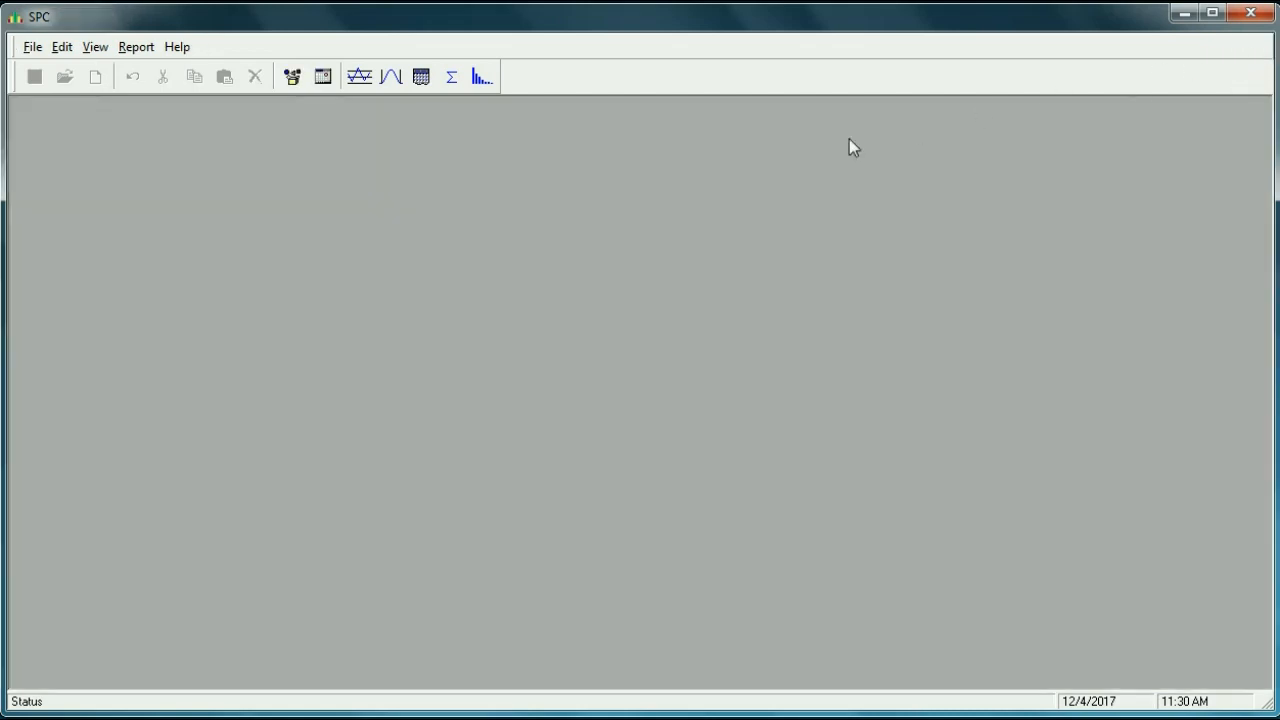
click(140, 48)
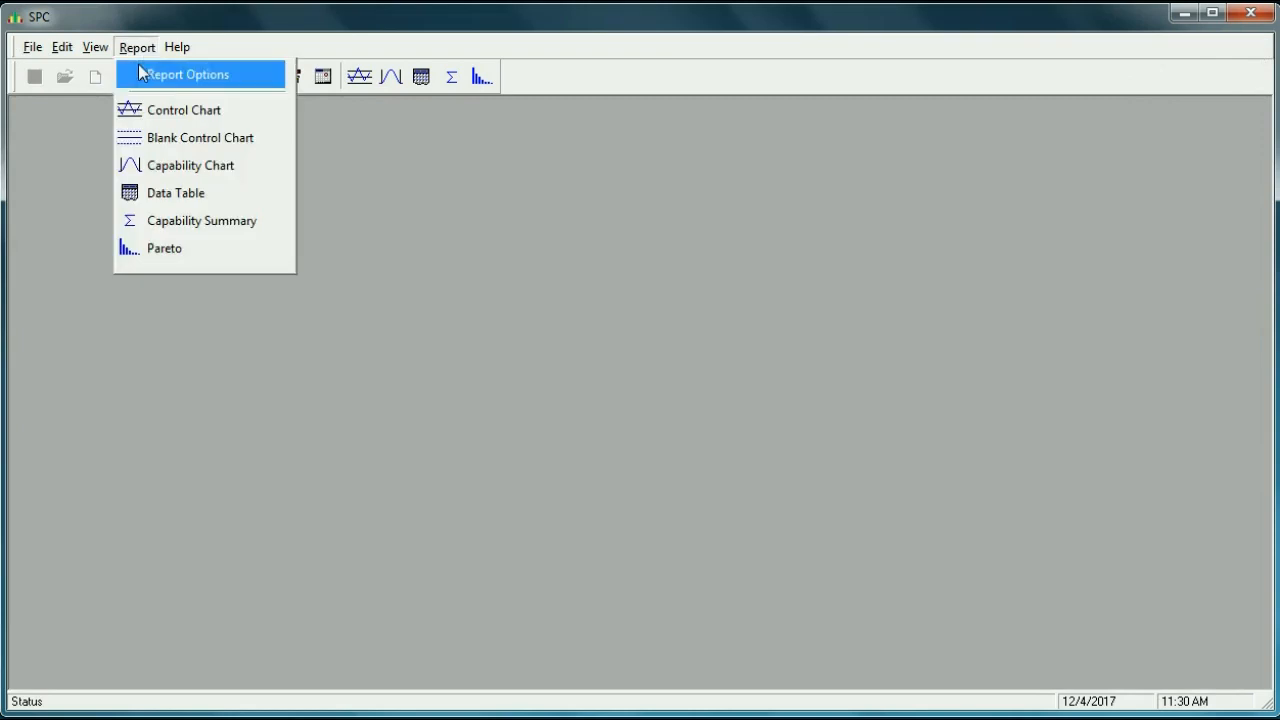
click(162, 200)
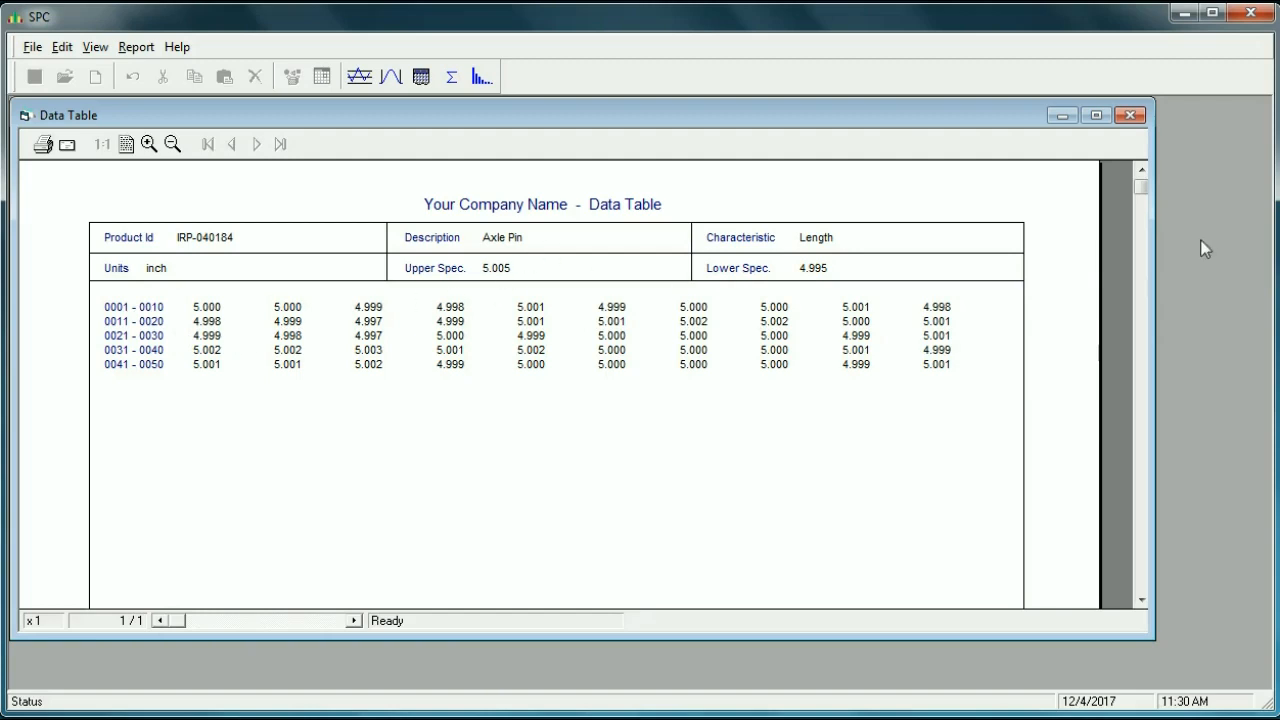
- Close the Data Table, generate the Pareto report for the Axle Pin, and review its defect chart and defect table
click(1131, 116)
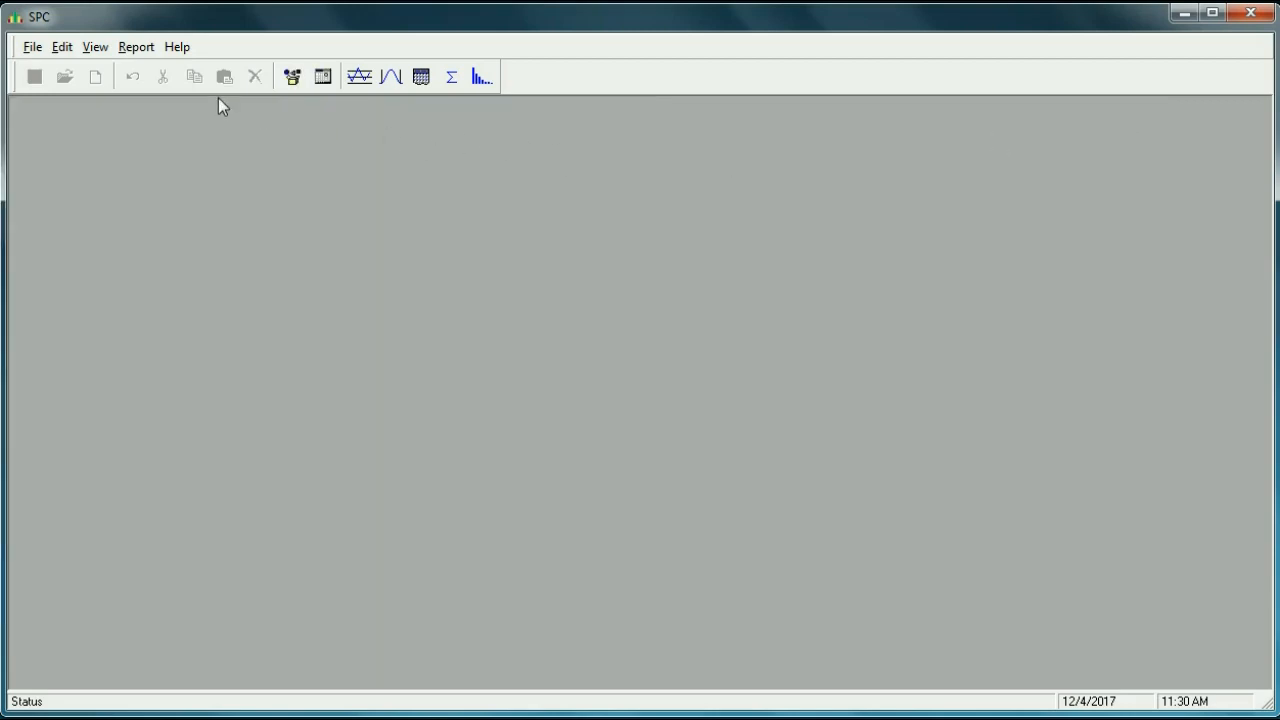
click(136, 47)
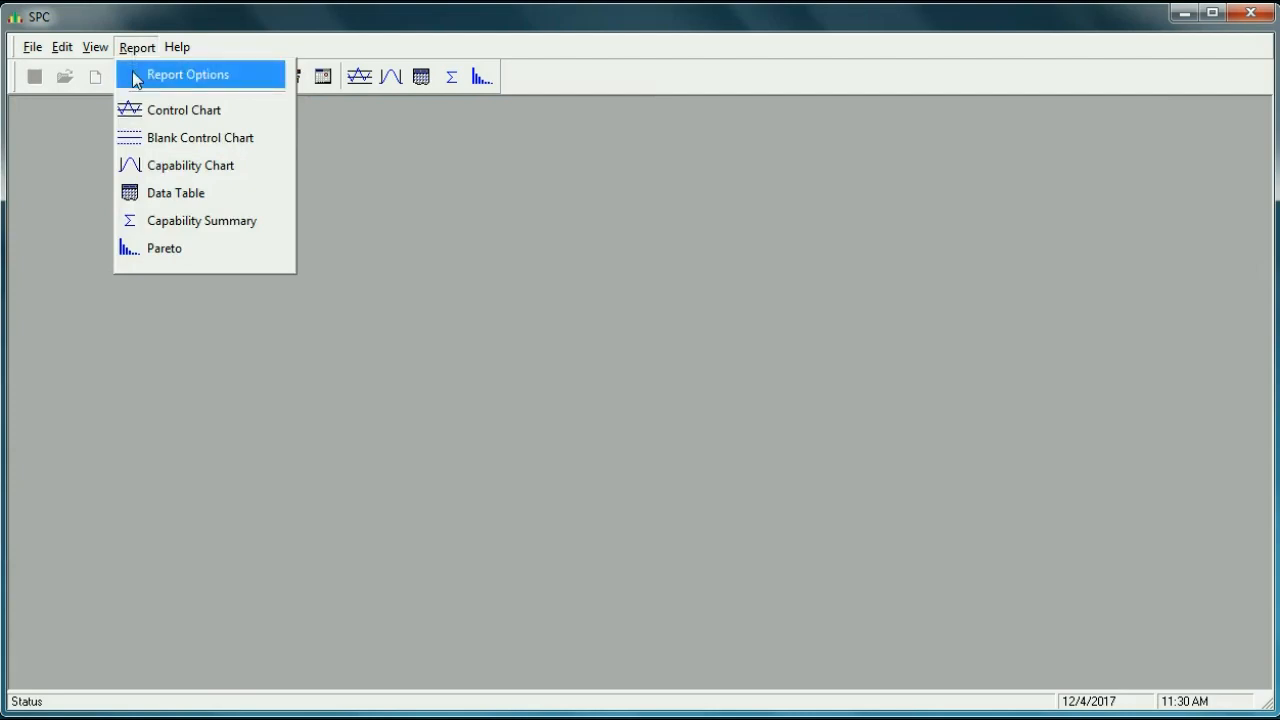
click(152, 258)
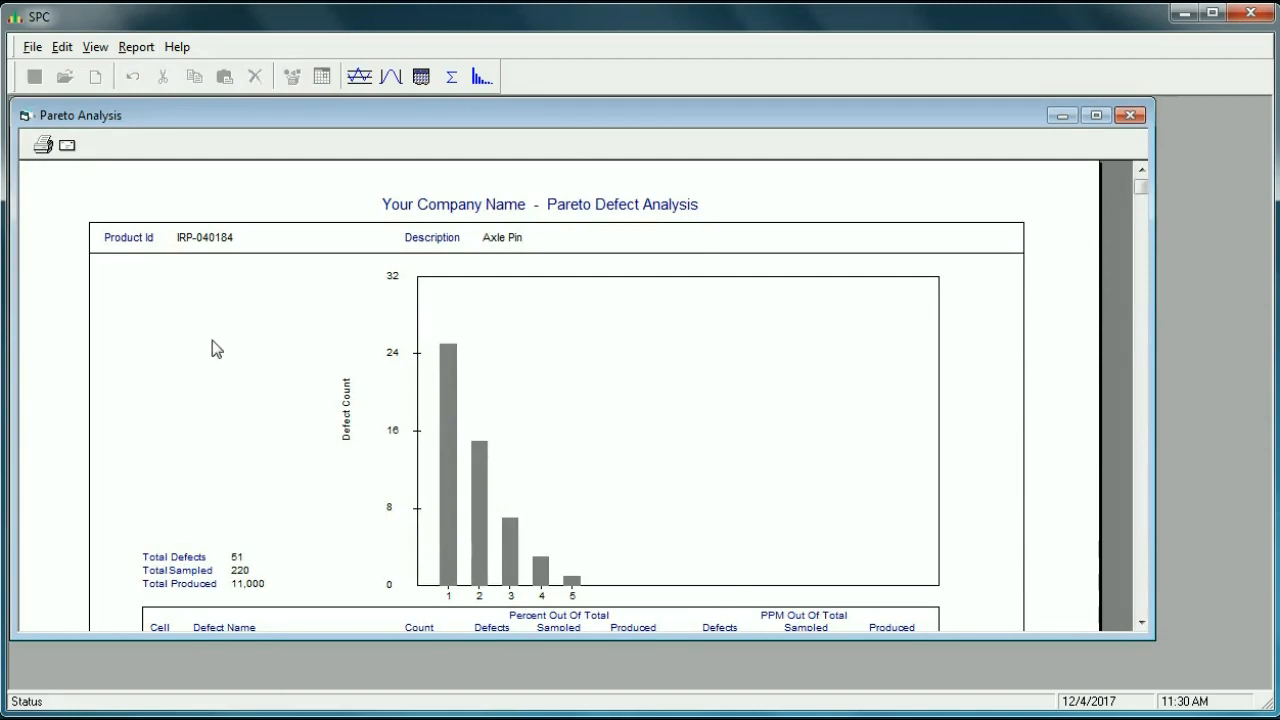
scroll(212, 342, down, 3)
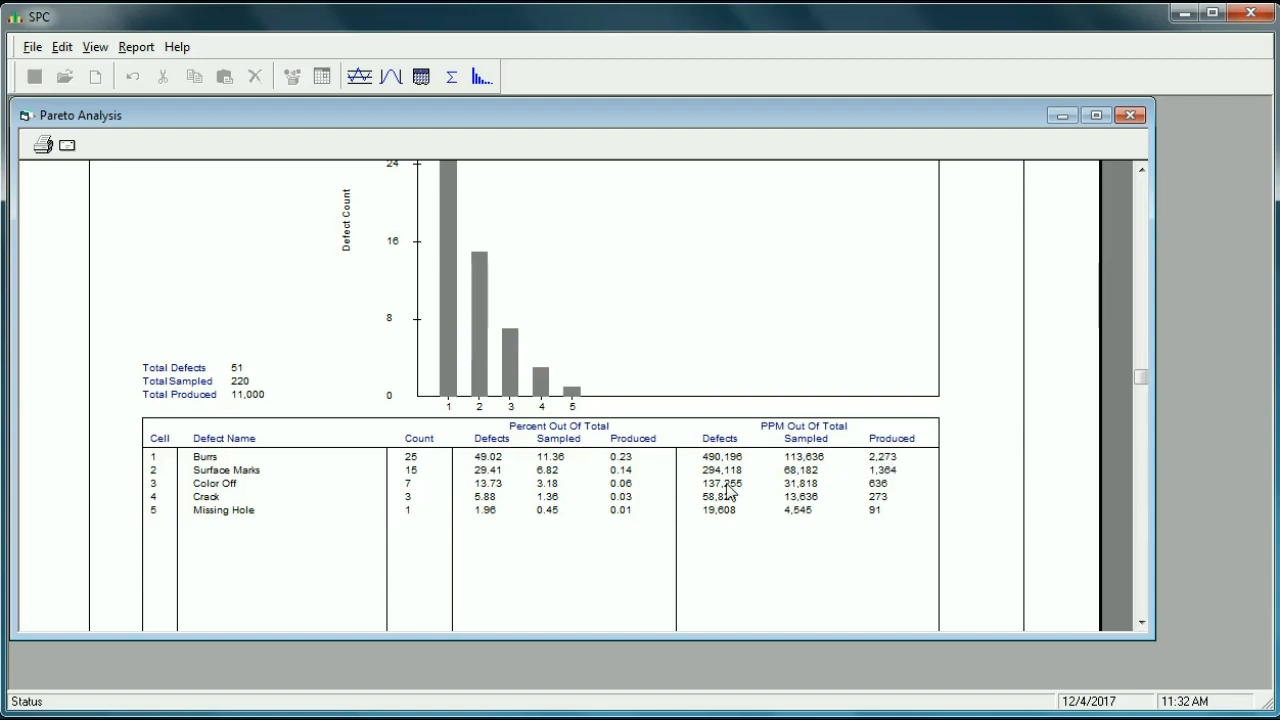
scroll(700, 487, down, 5)
scroll(700, 487, up, 5)
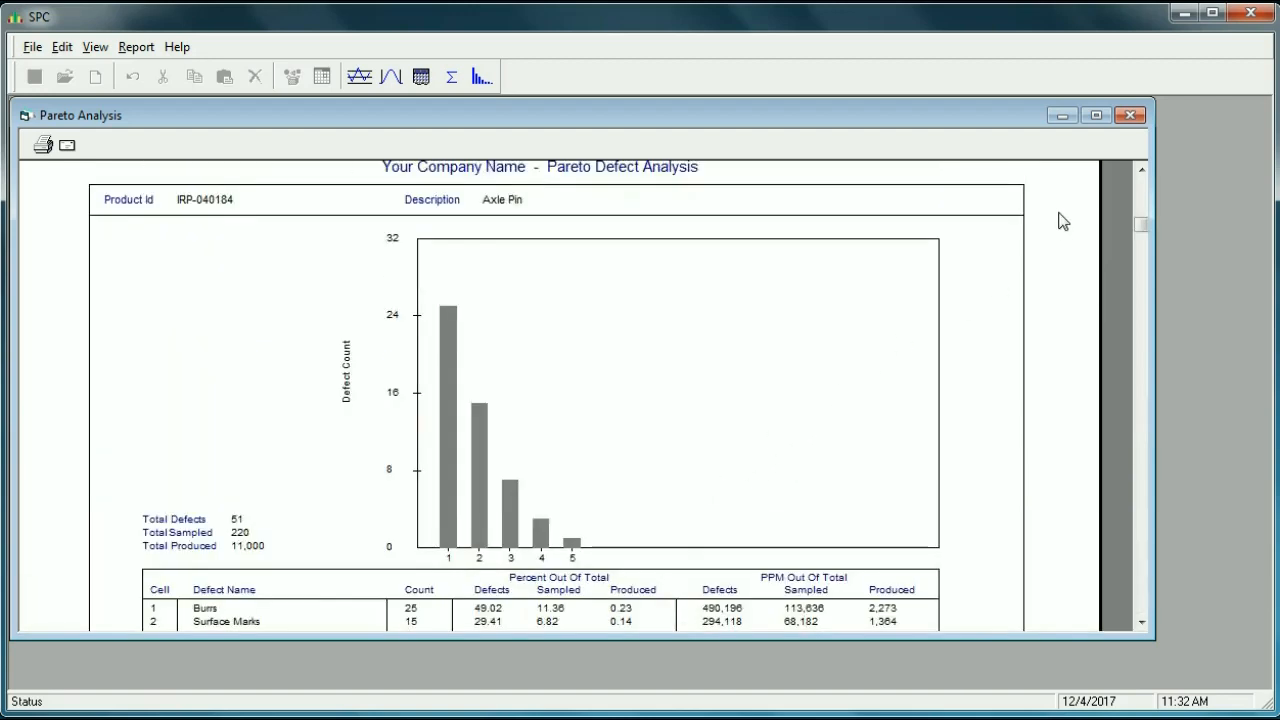
- Close the Pareto analysis and generate the Capability Summary report for the products' characteristics
click(1131, 116)
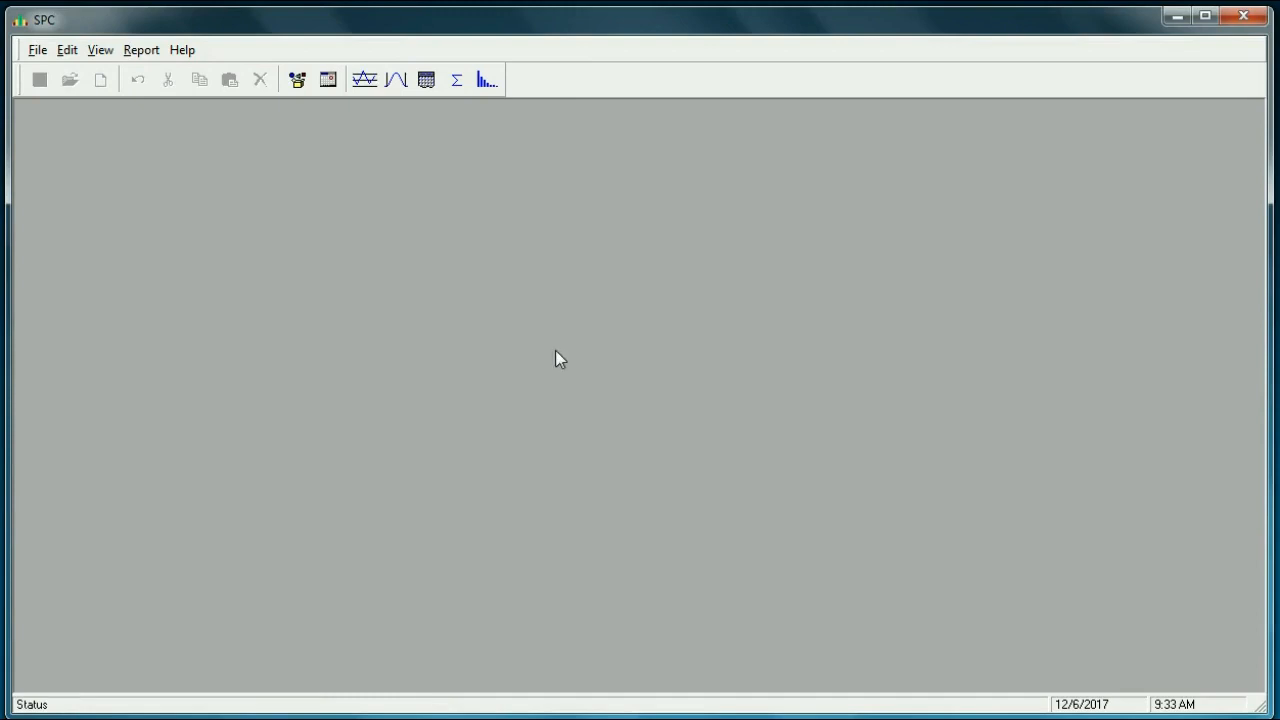
click(141, 52)
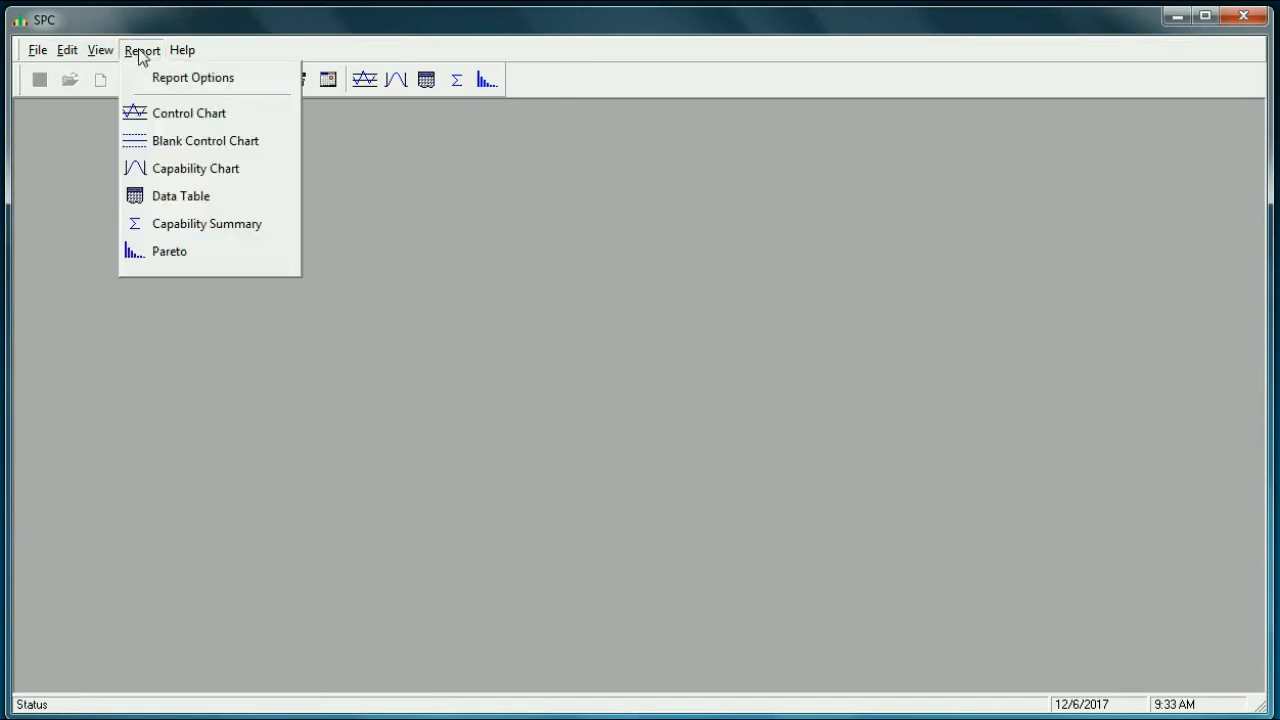
click(194, 228)
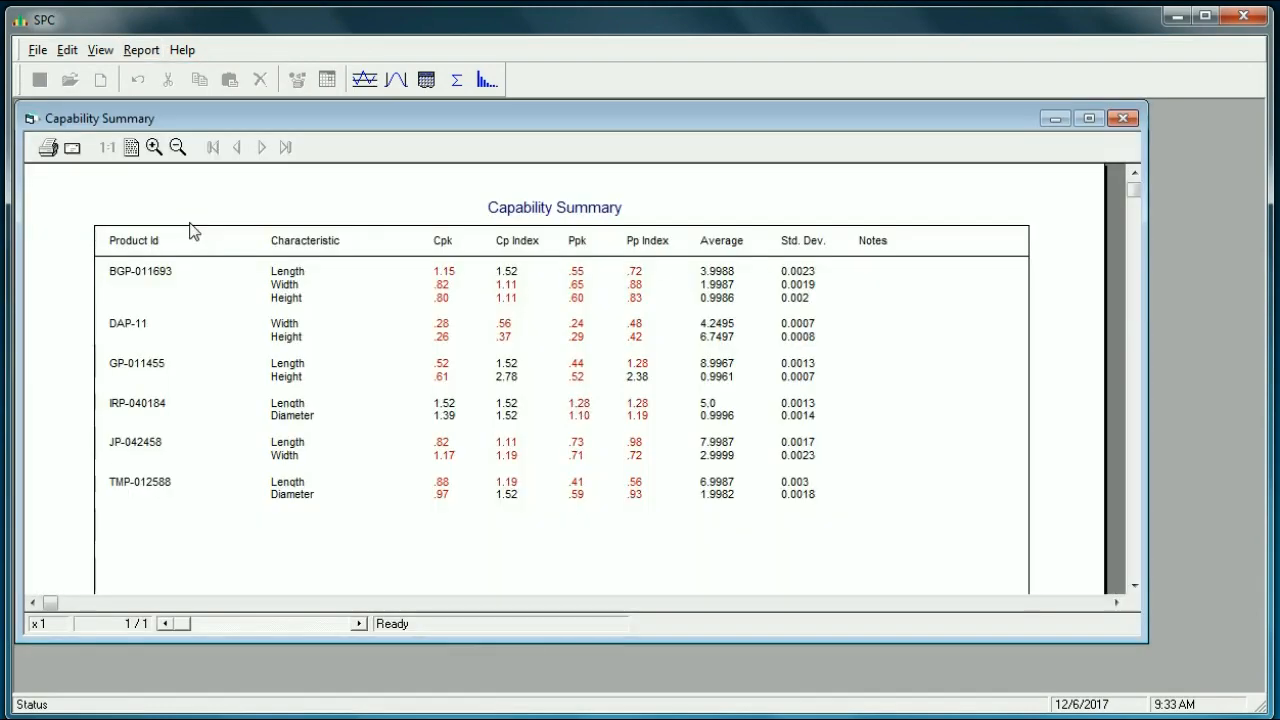